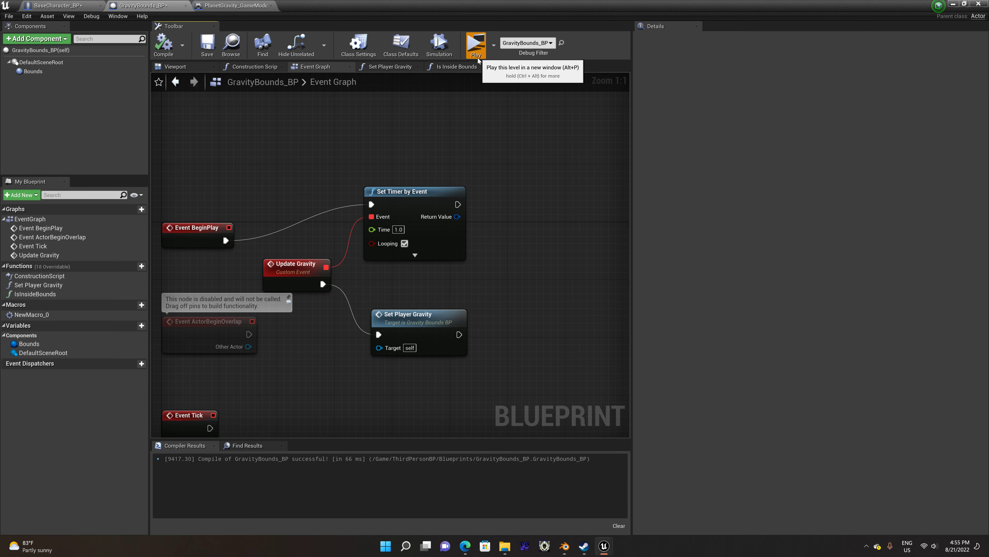
Playtest the planet level twice, sprinting toward the dome and across the surface, stopping each run.
left_click(476, 49)
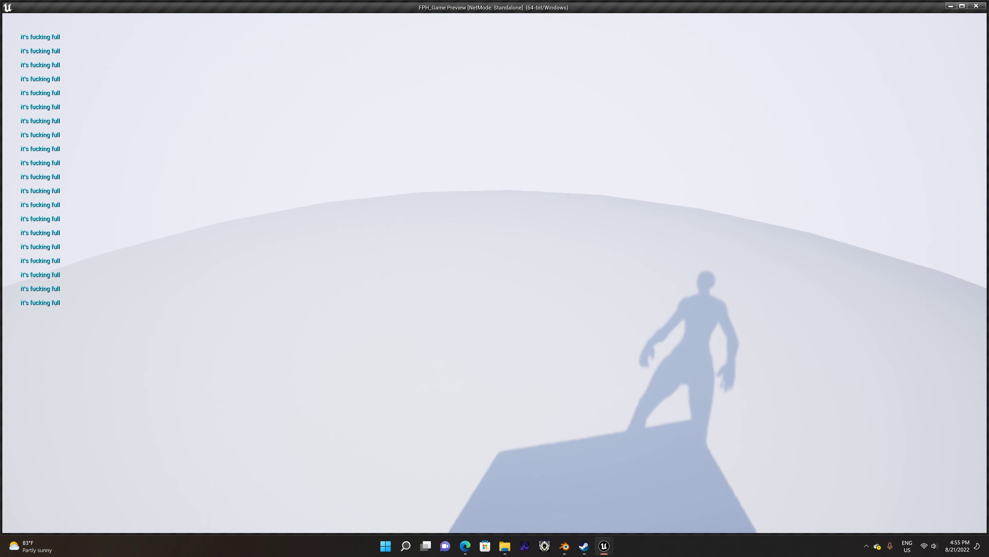
key("shift")
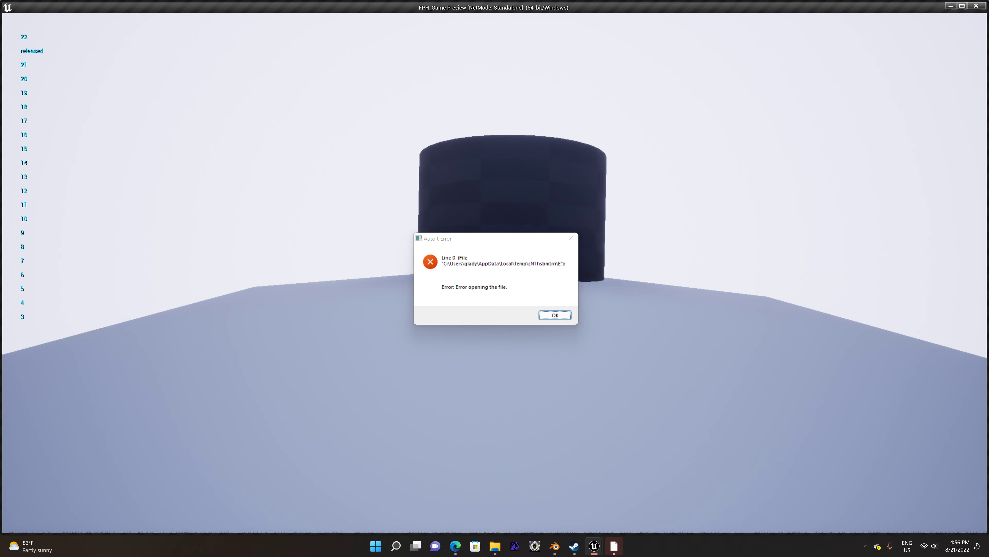
key("Escape")
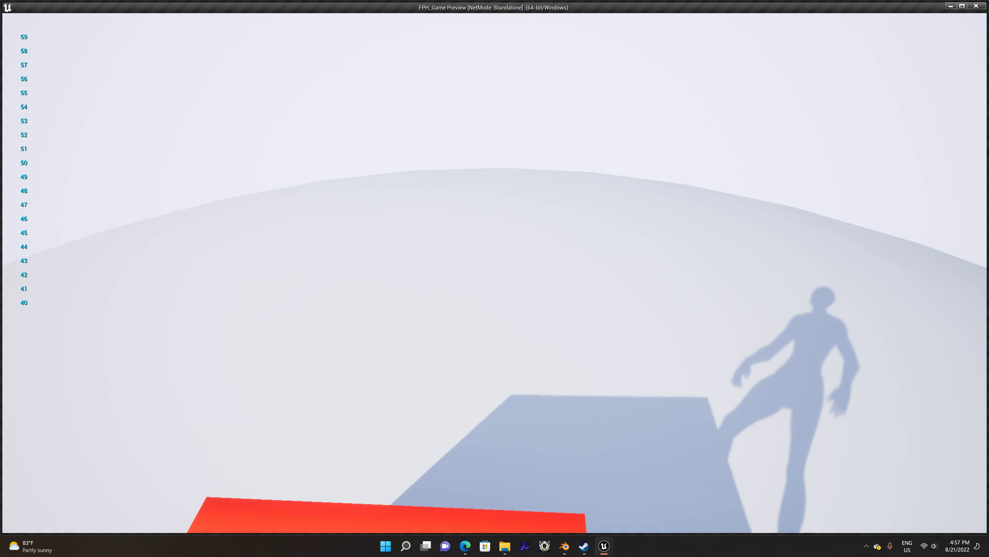
key("shift")
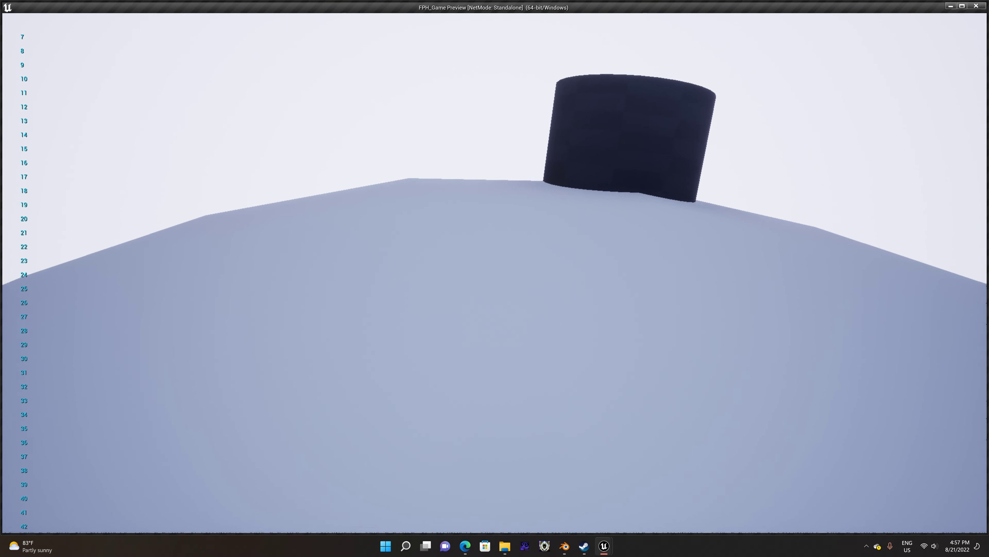
key("Escape")
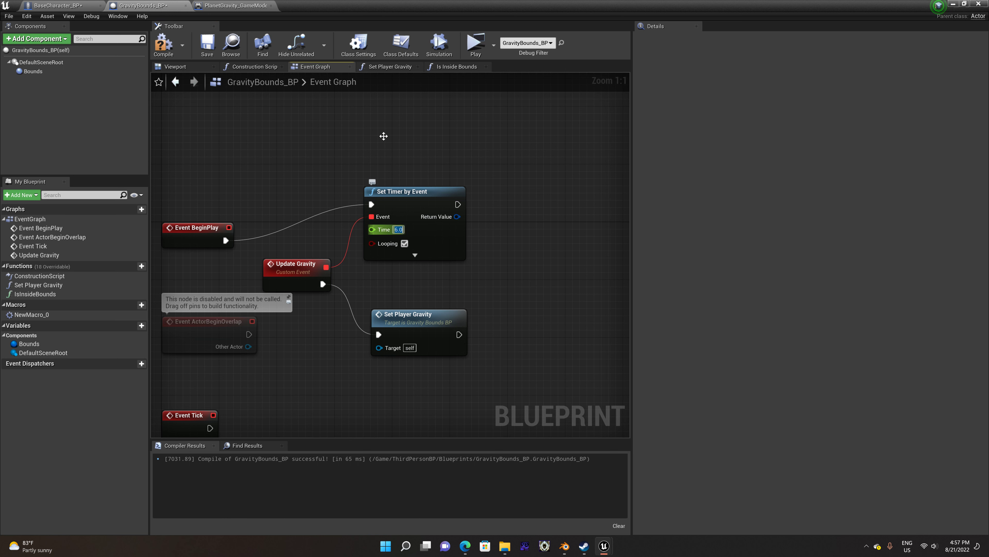
Playtest the new timer by sprinting off the platform and jumping toward the dark pillar.
left_click(477, 50)
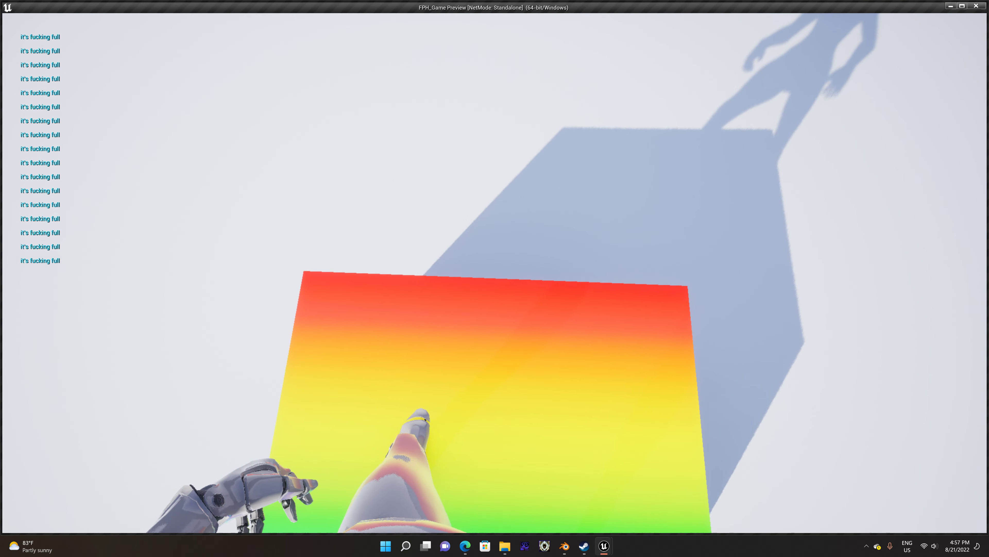
key("shift")
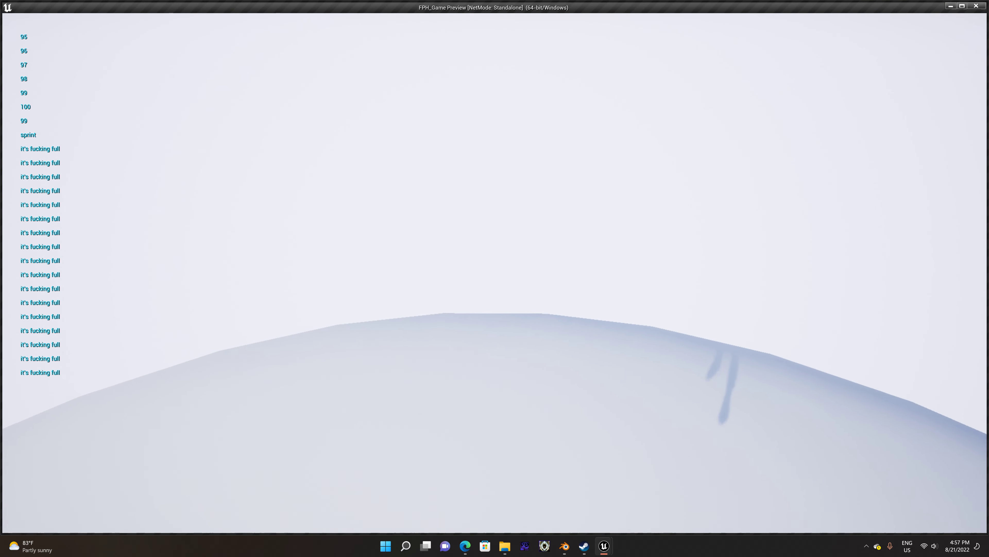
key("w")
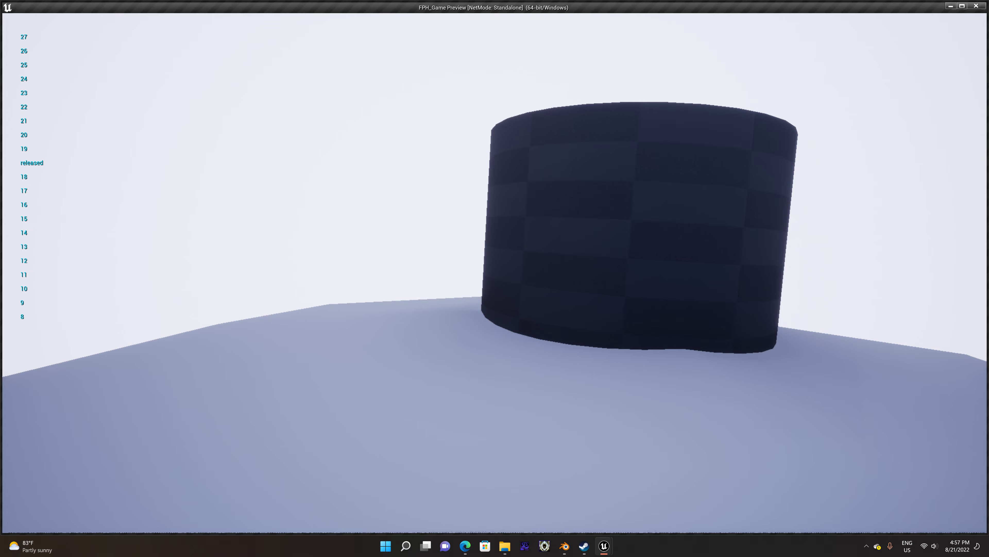
key("space")
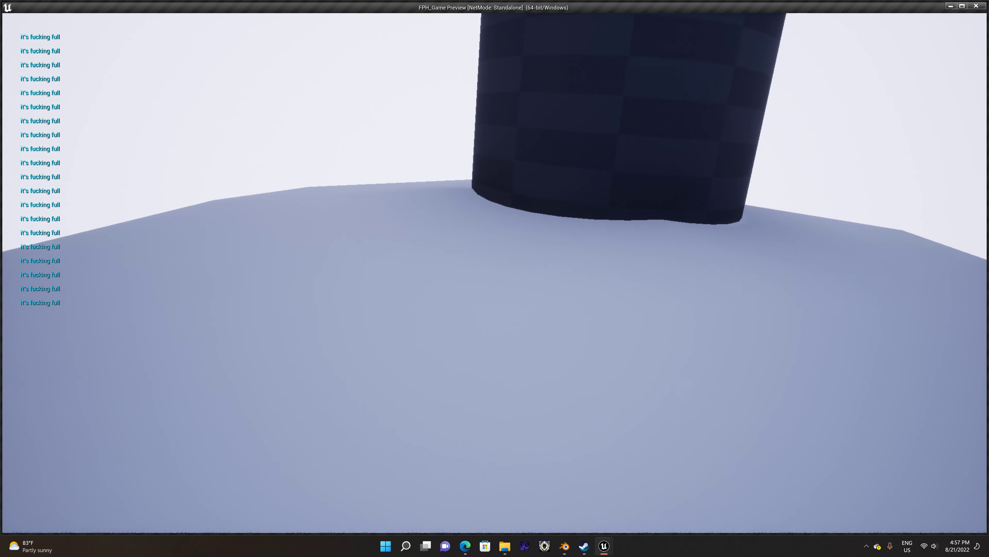
key("Escape")
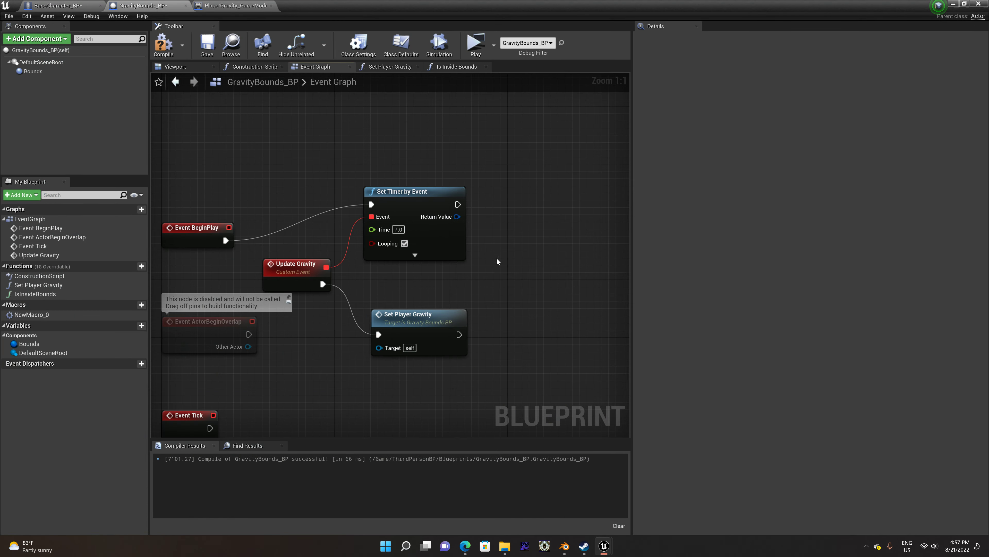
left_click(468, 46)
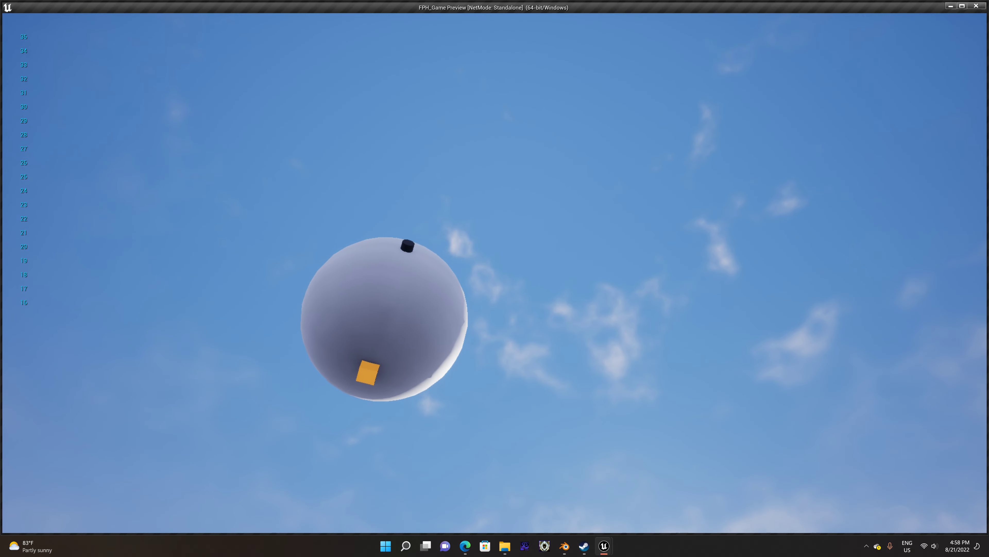
key("Escape")
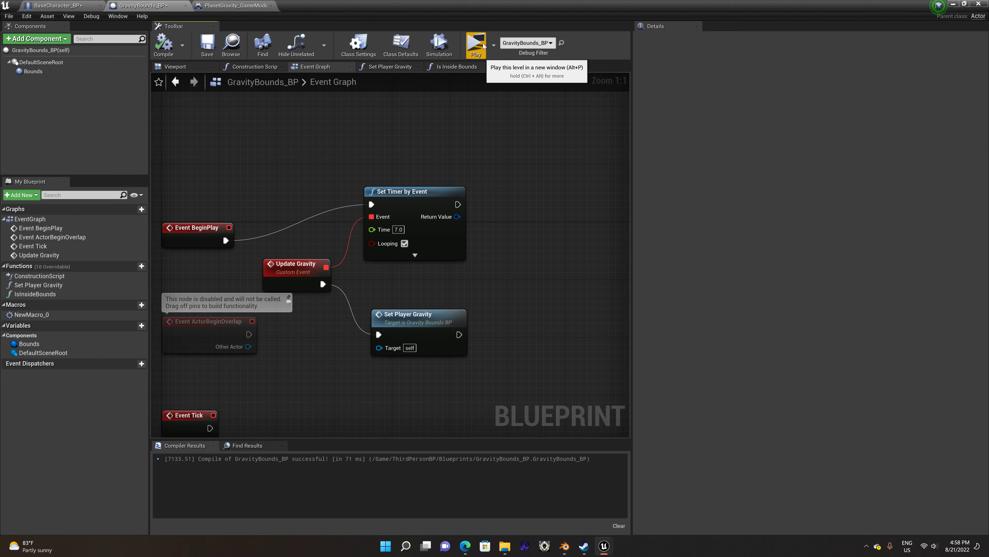
left_click(484, 45)
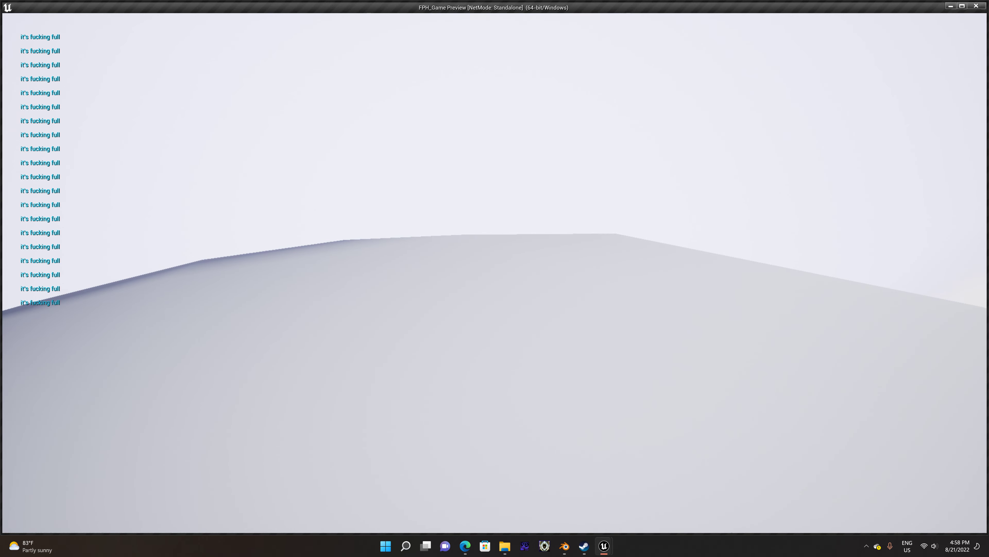
key("w")
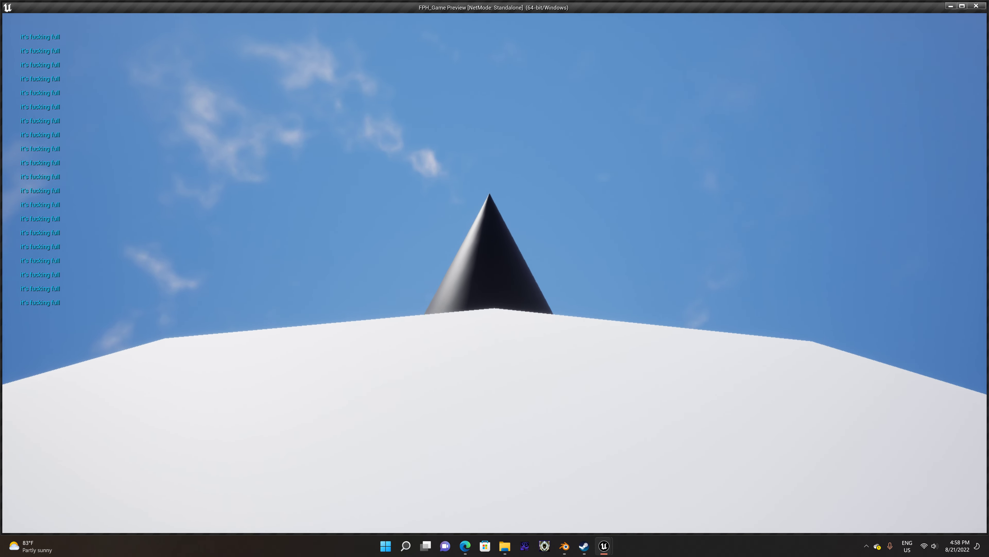
key("w")
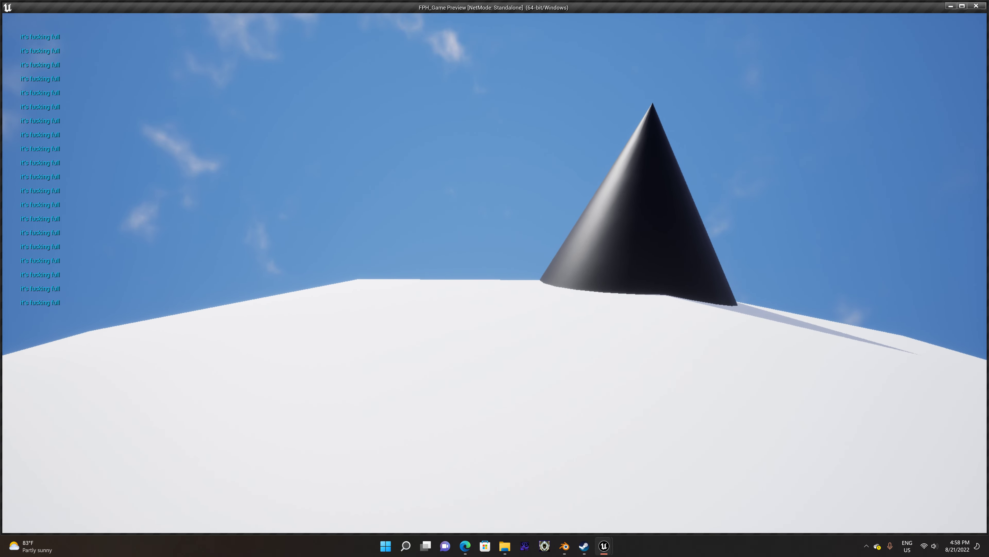
key("w")
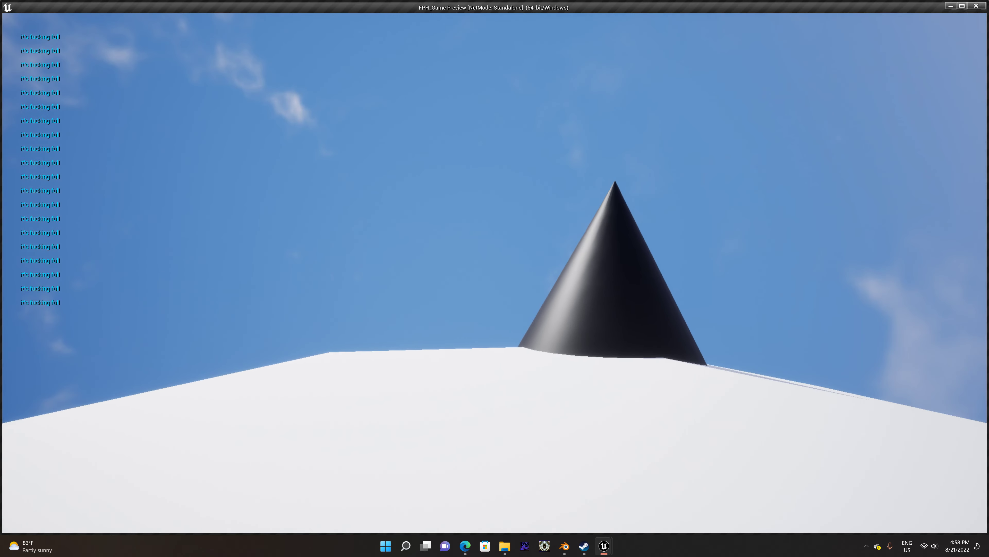
key("w")
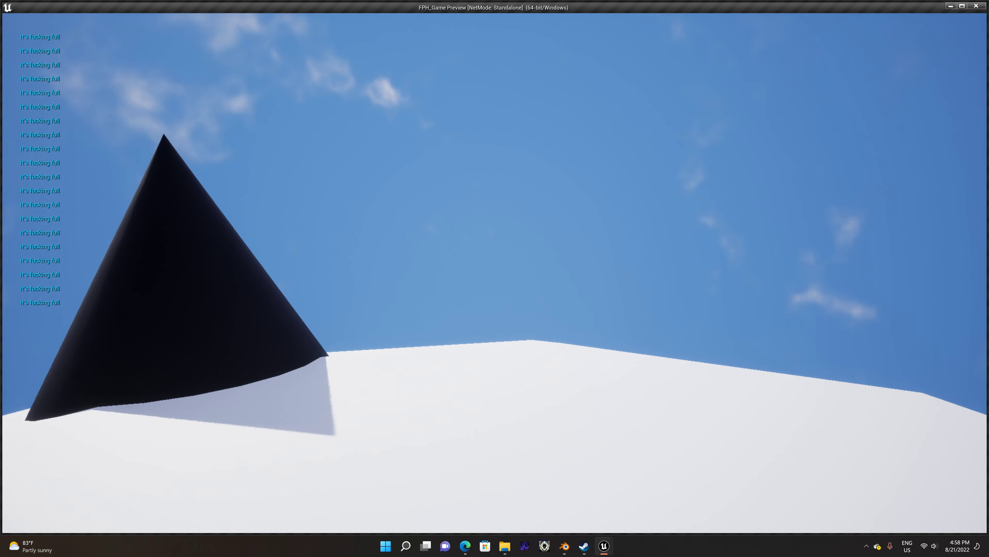
key("w")
key("w")
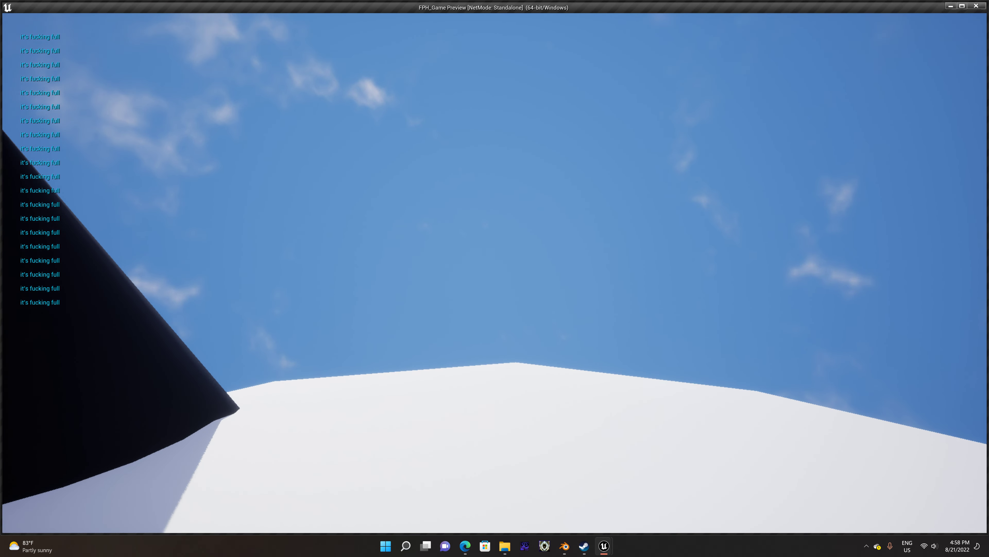
key("Escape")
right_click_drag(397, 284, 504, 295)
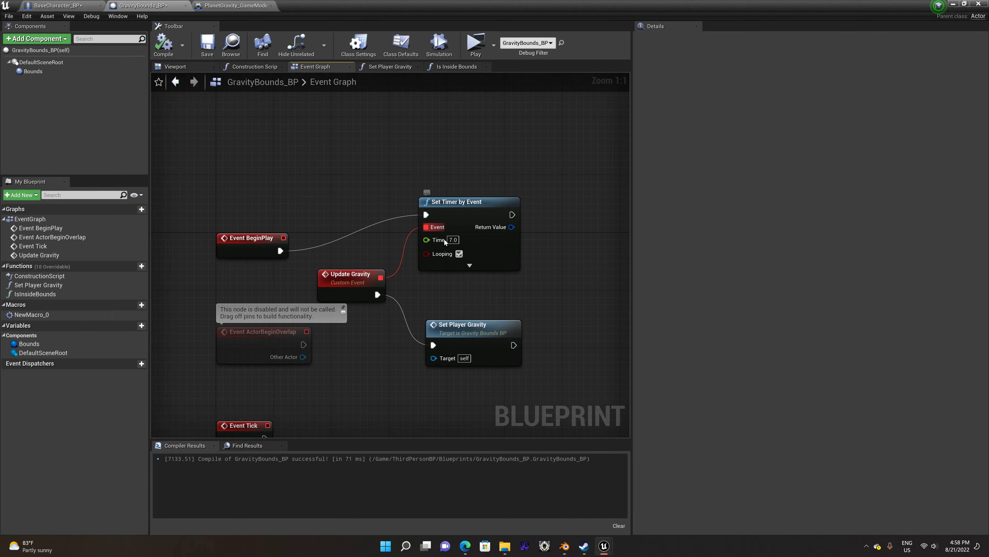
Confirm the new timer interval and playtest the level on the planet slope.
key("Return")
key("alt+p")
key("space")
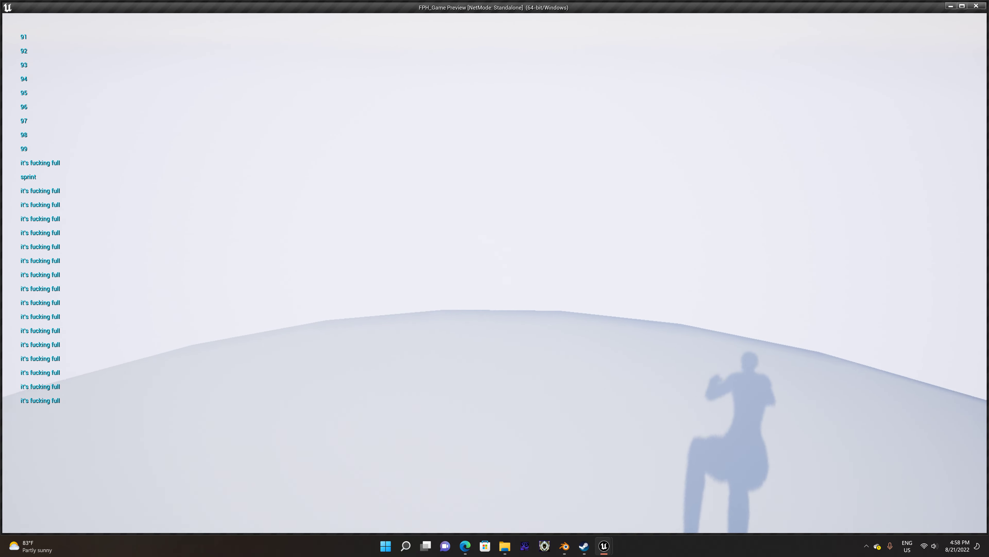
key("space")
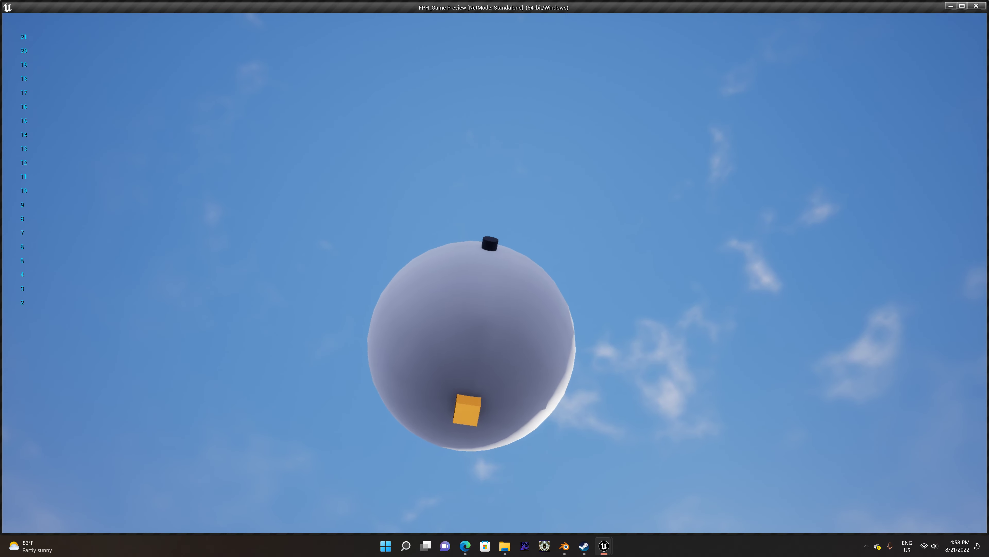
key("Escape")
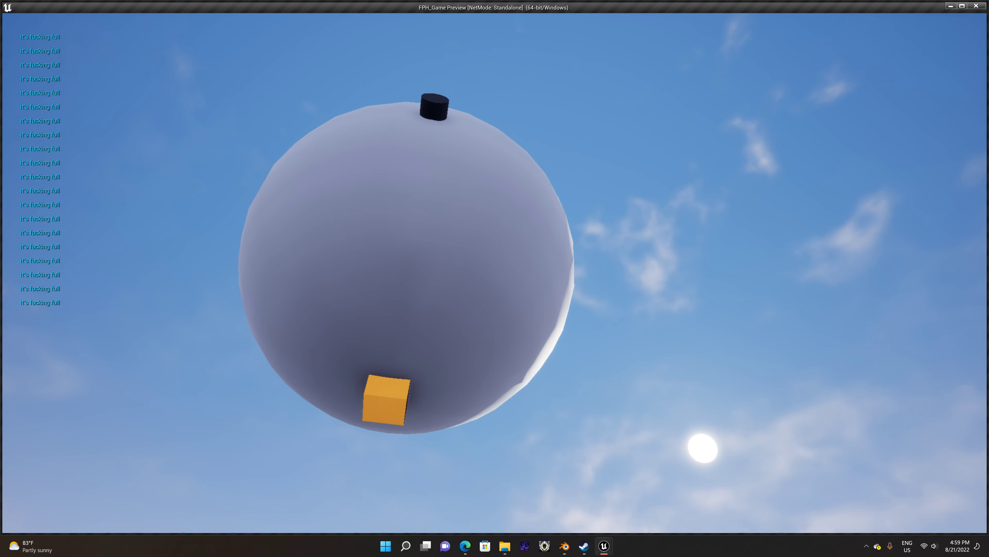
key("Escape")
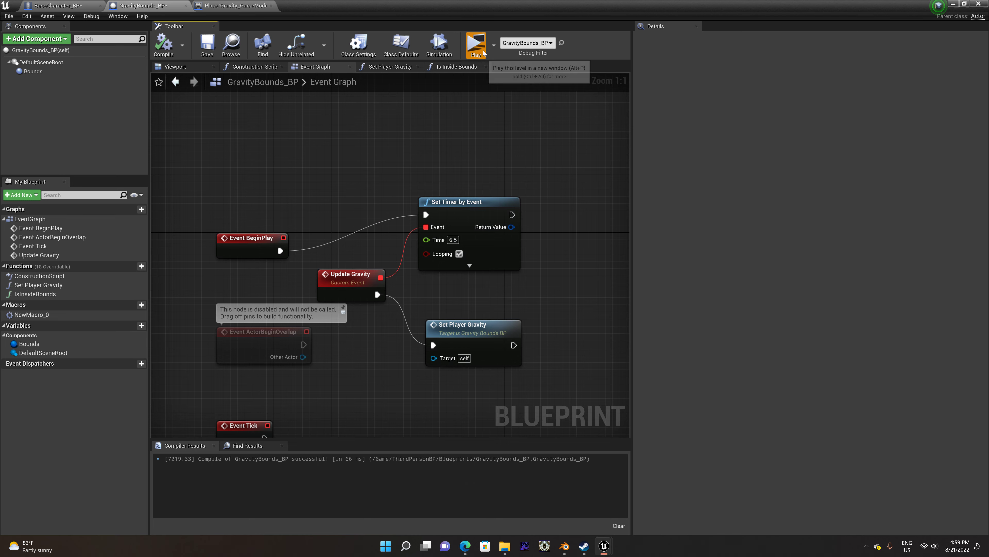
left_click(476, 45)
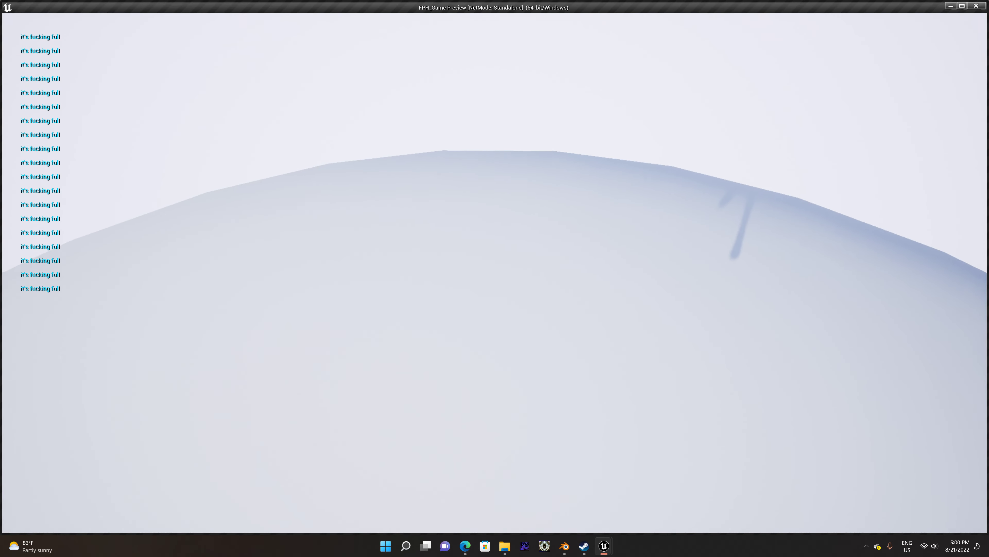
key("e")
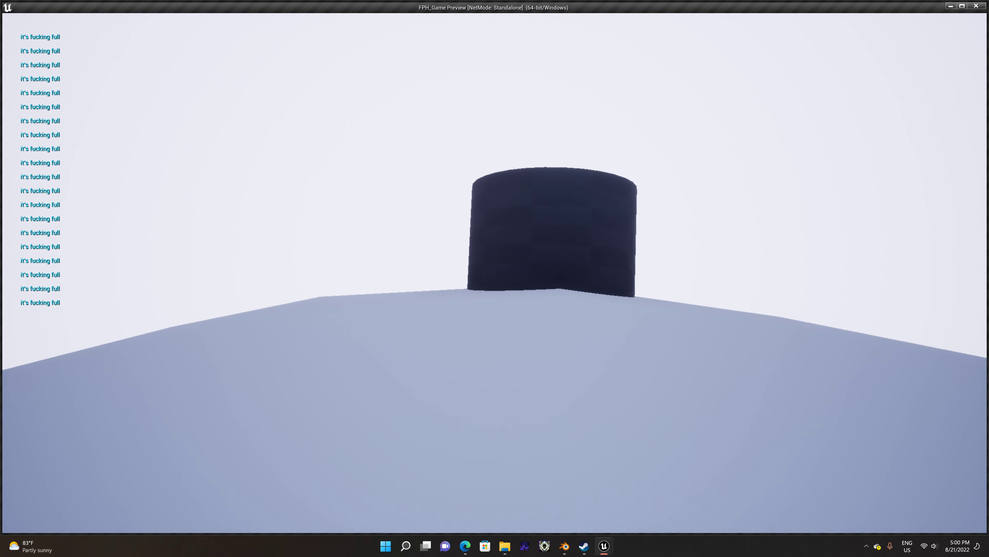
key("Escape")
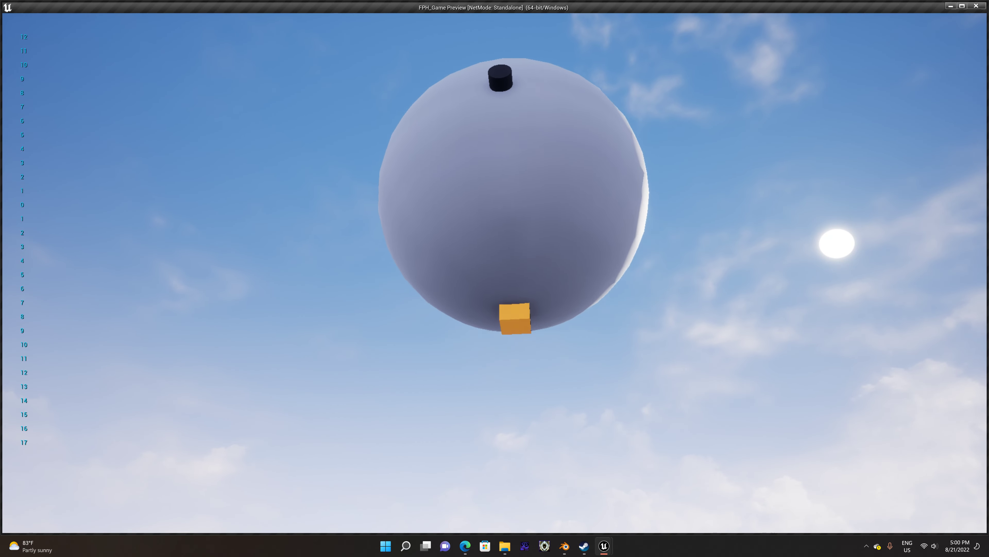
key("Escape")
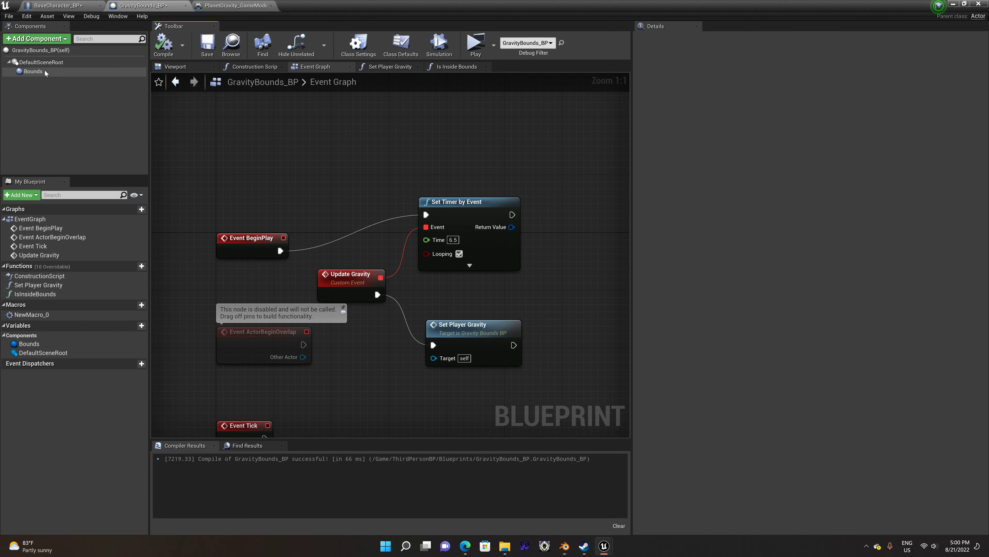
Inspect the Bounds sphere's settings and run a quick in-editor playtest.
left_click(33, 71)
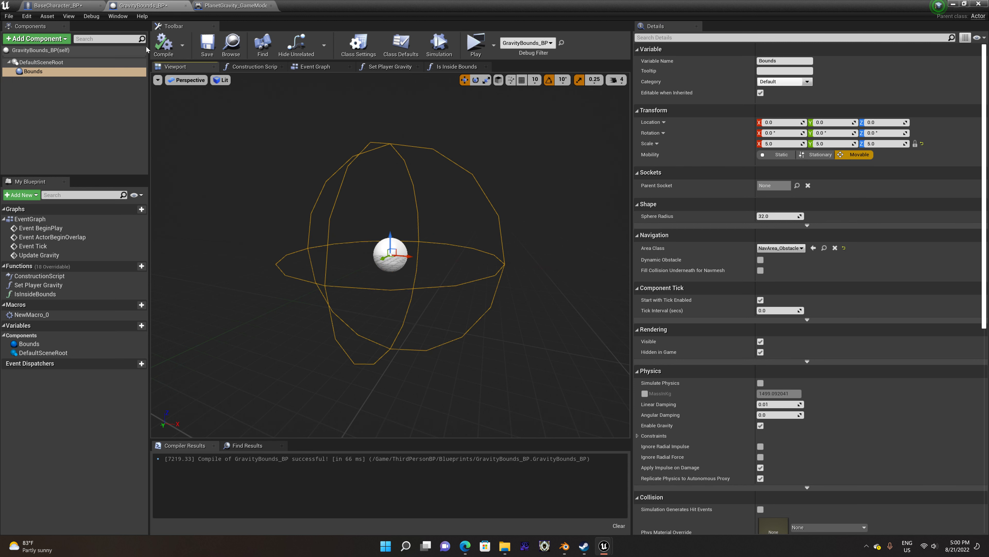
left_click(471, 47)
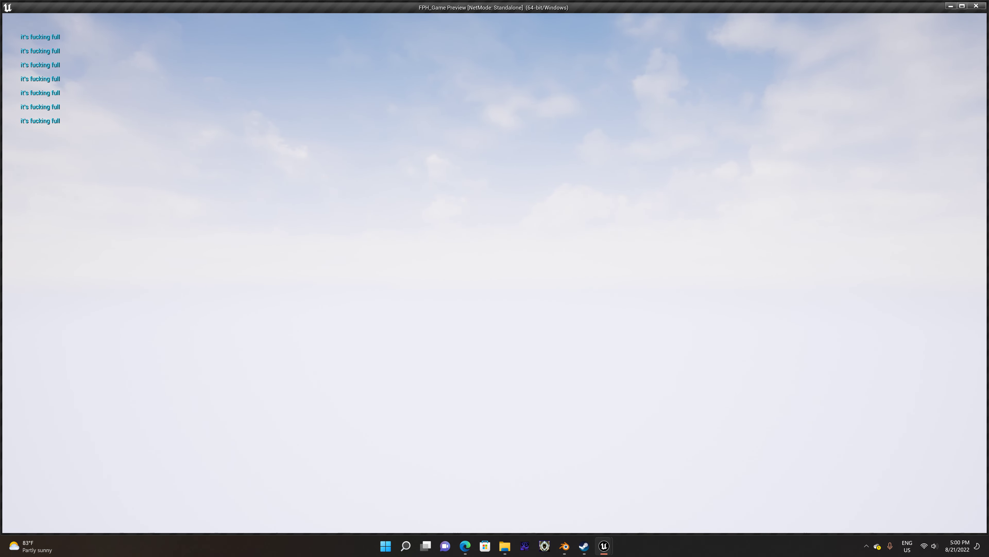
key("Escape")
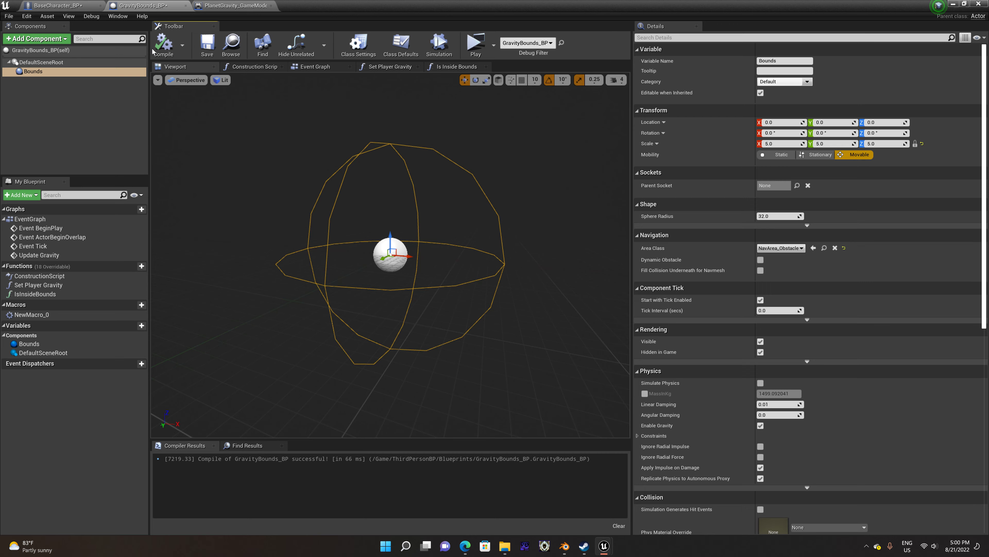
Launch the level as a standalone game and sprint the character across the planet.
left_click(471, 57)
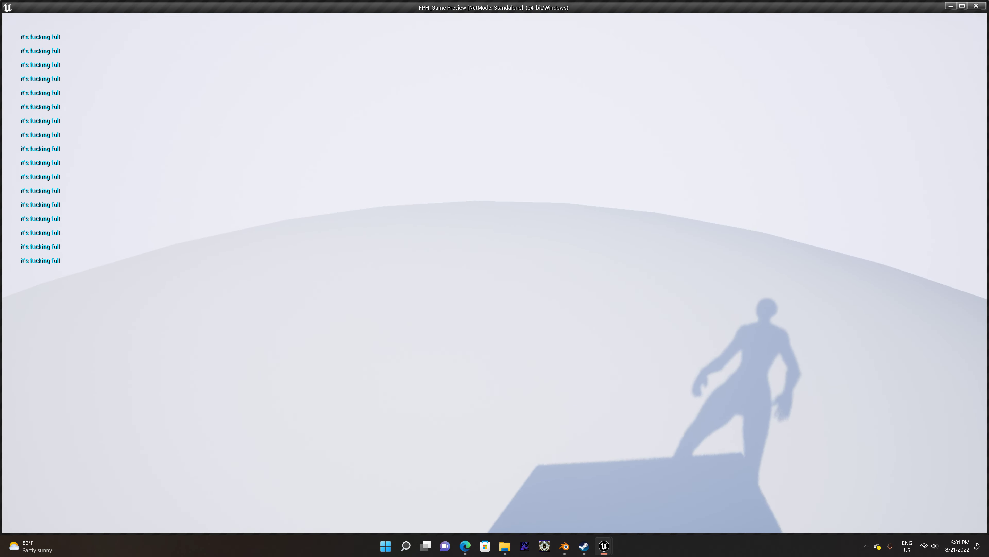
key("Escape")
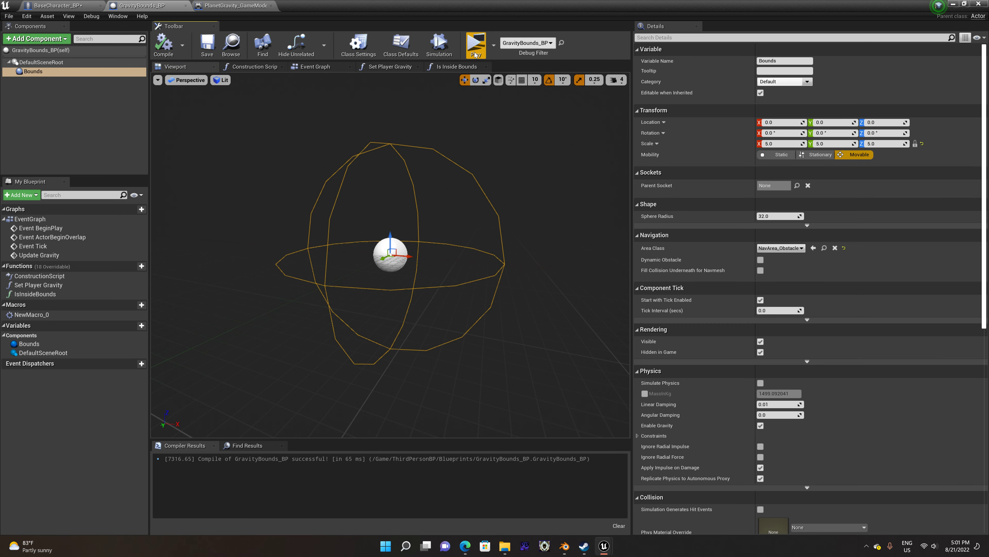
key("alt+p")
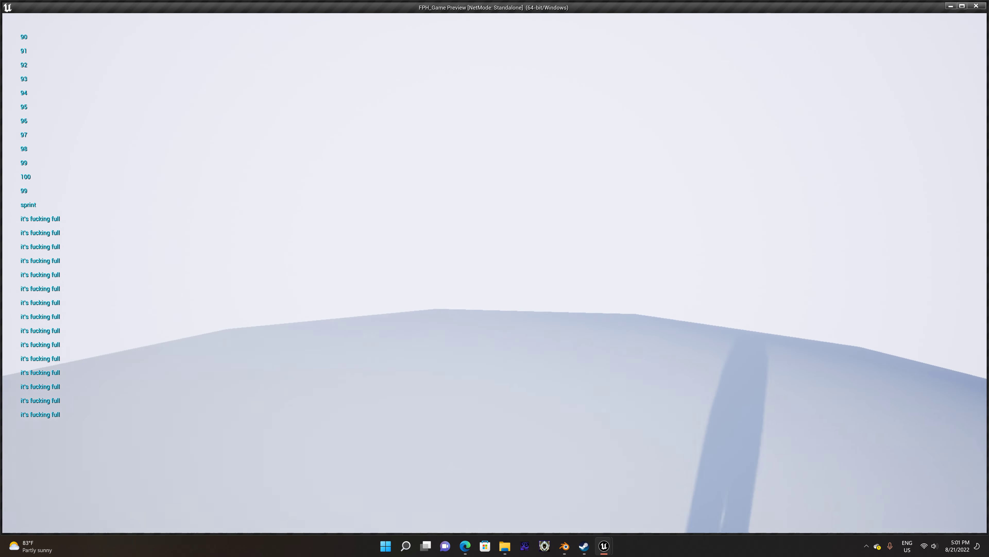
key("shift")
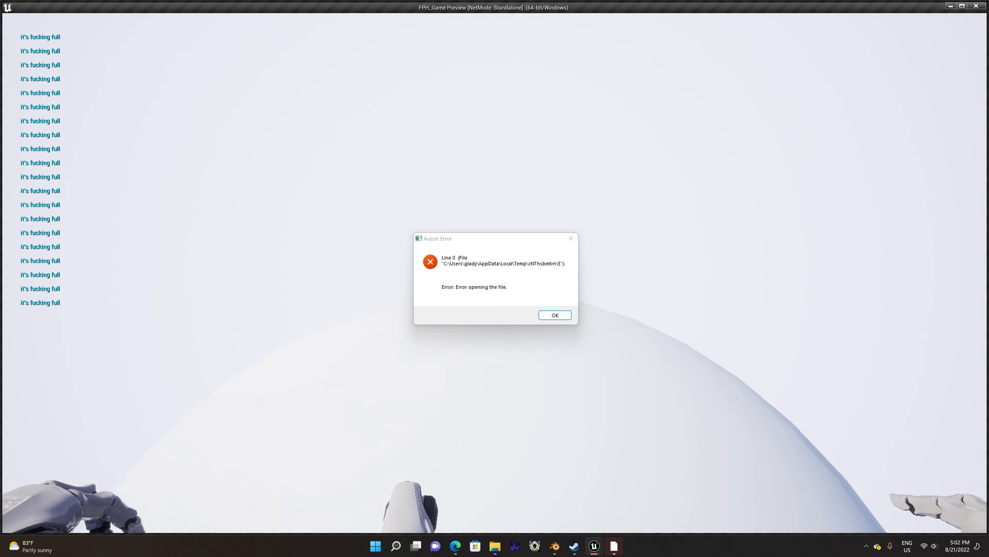
key("grave")
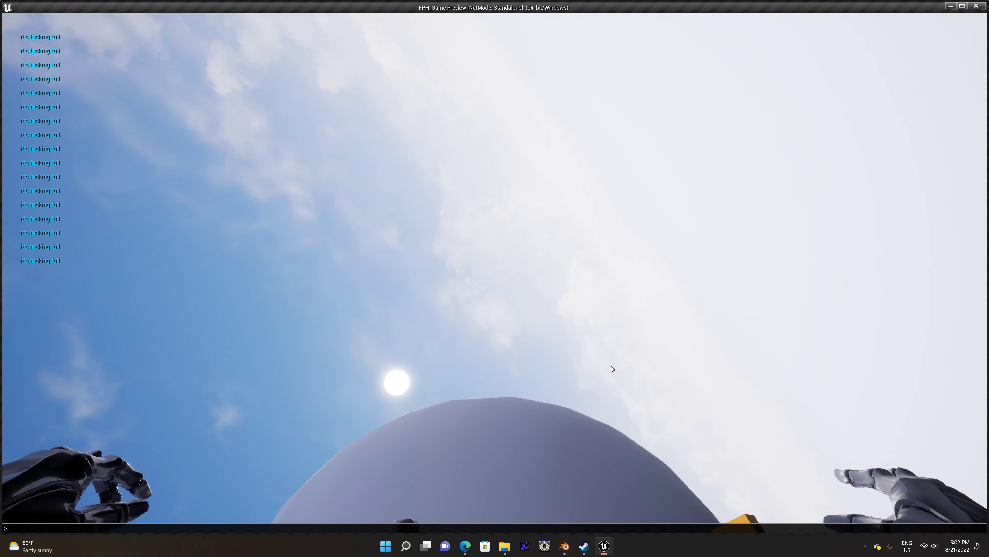
key("grave")
key("grave")
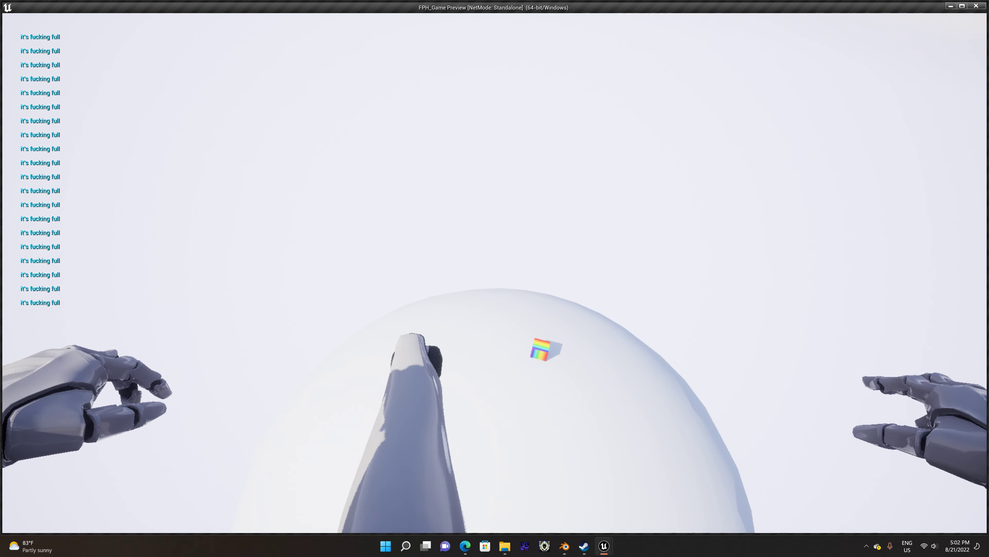
key("shift")
key("w")
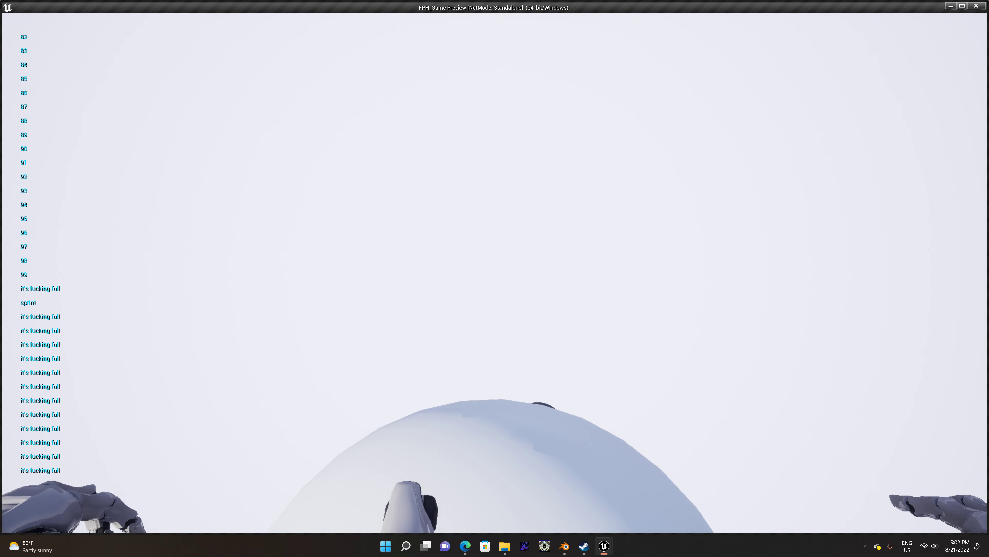
Walk, jump and circle around the top of the planet, then end the standalone preview.
key("w")
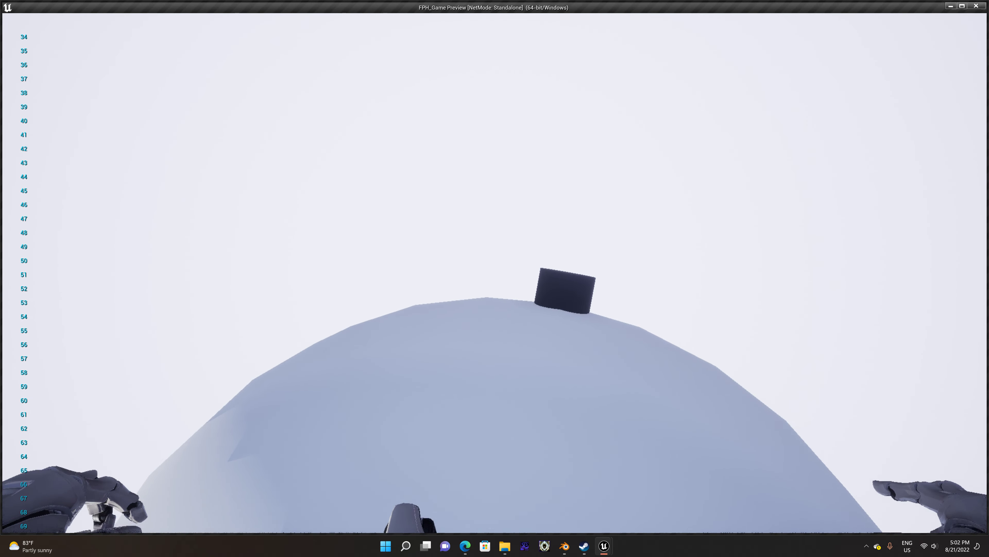
key("space")
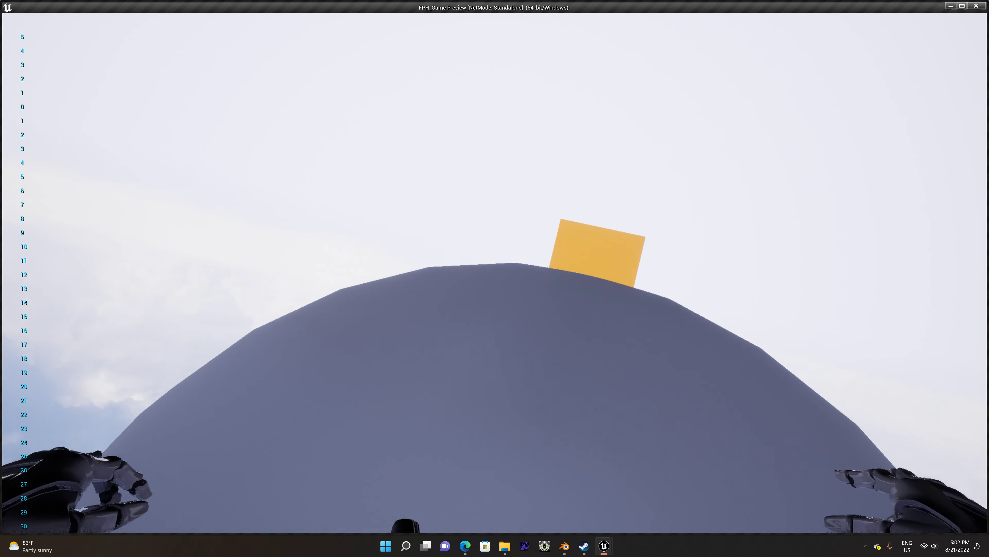
key("w")
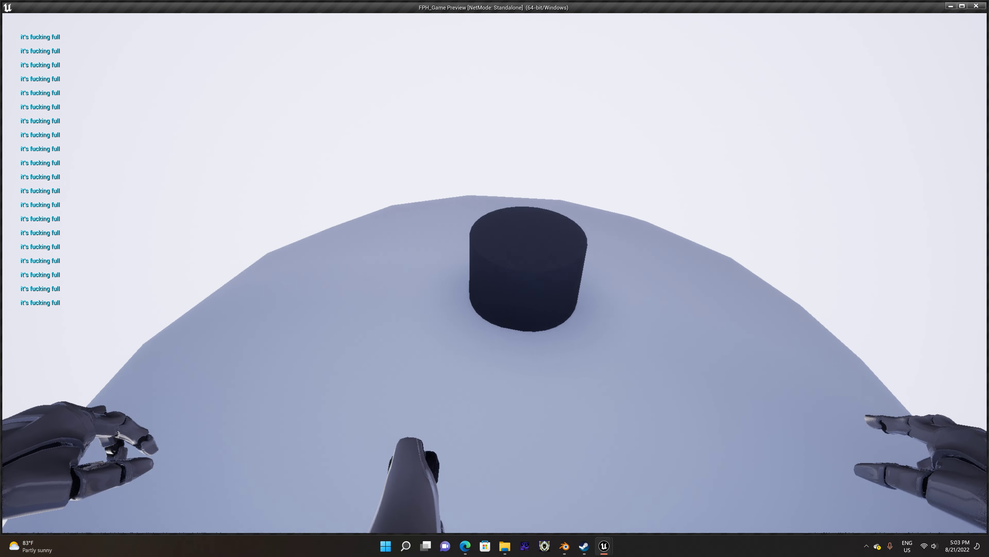
key("Escape")
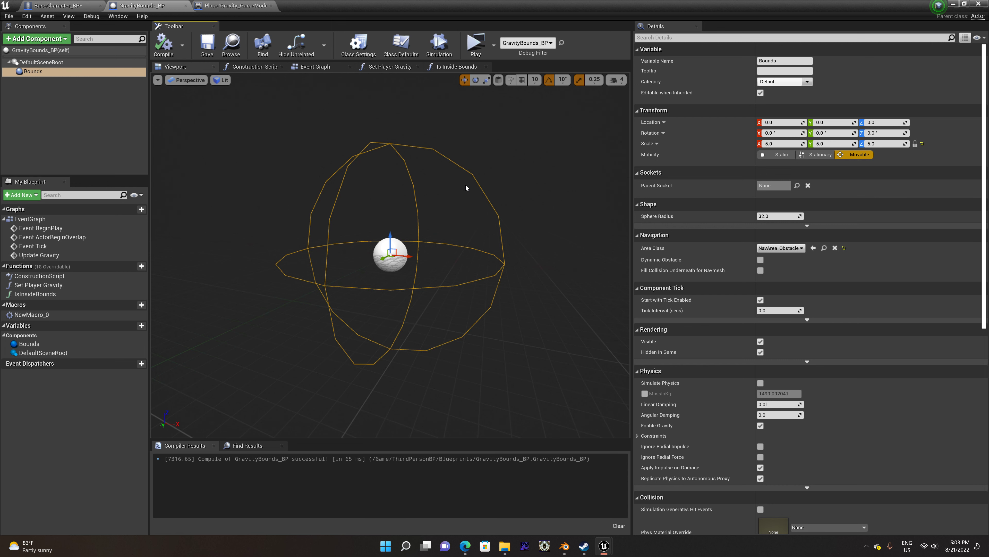
Switch to the BaseCharacter_BP blueprint and show the character's 3D preview.
left_click(31, 6)
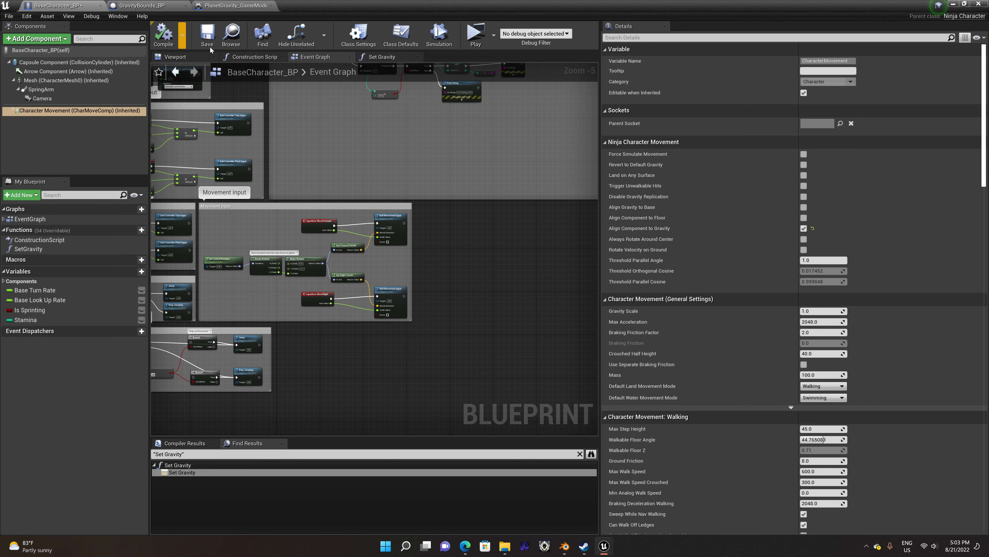
left_click(191, 57)
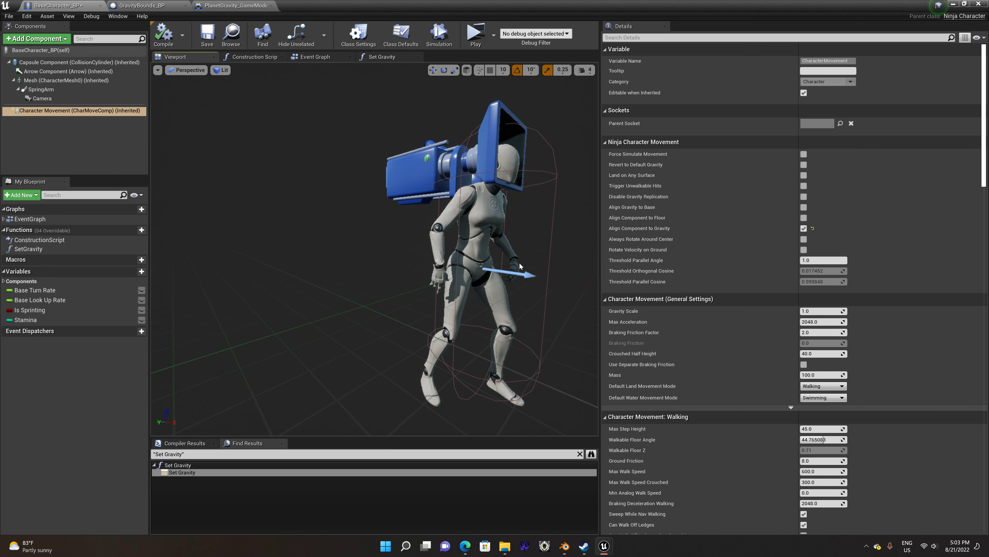
Orbit the character preview, filter Details by 'gra', then bring up the maximized Test_Map editor.
left_click_drag(556, 417, 556, 417)
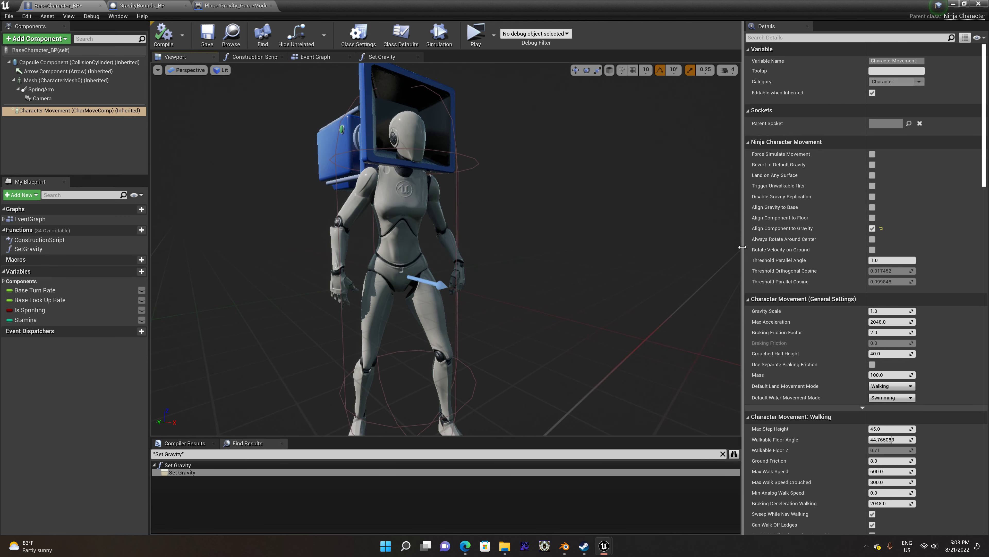
left_click_drag(735, 248, 743, 248)
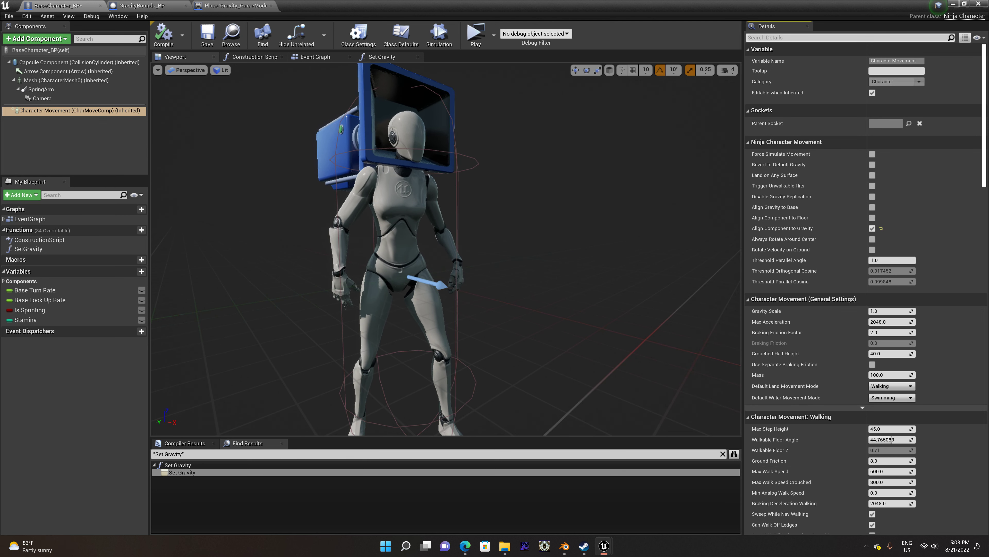
type("gra")
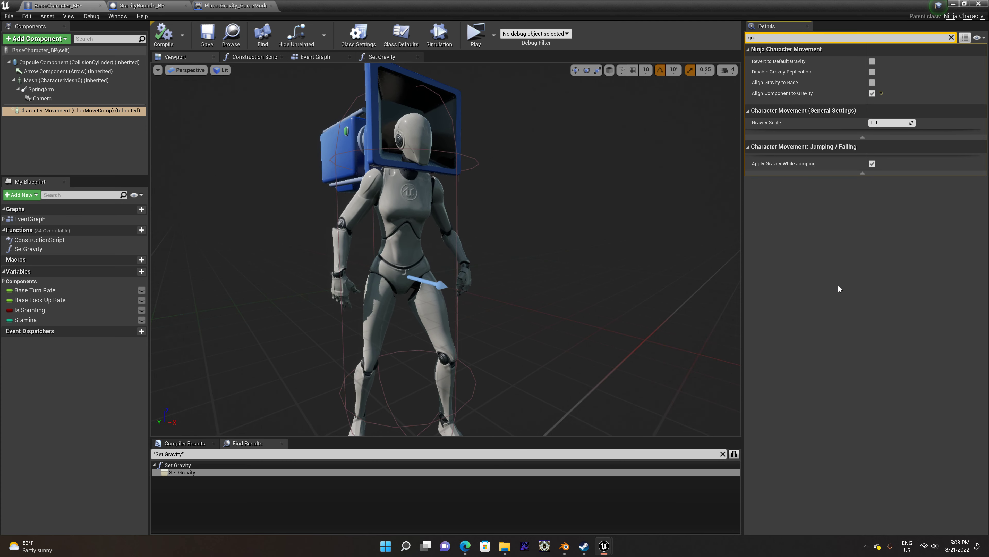
left_click_drag(623, 273, 564, 273)
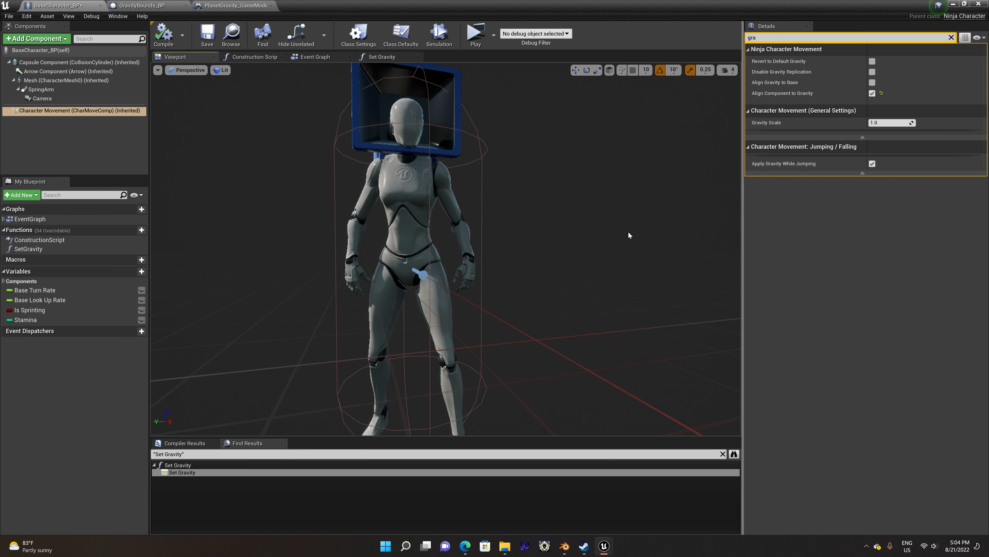
left_click(955, 3)
left_click(962, 6)
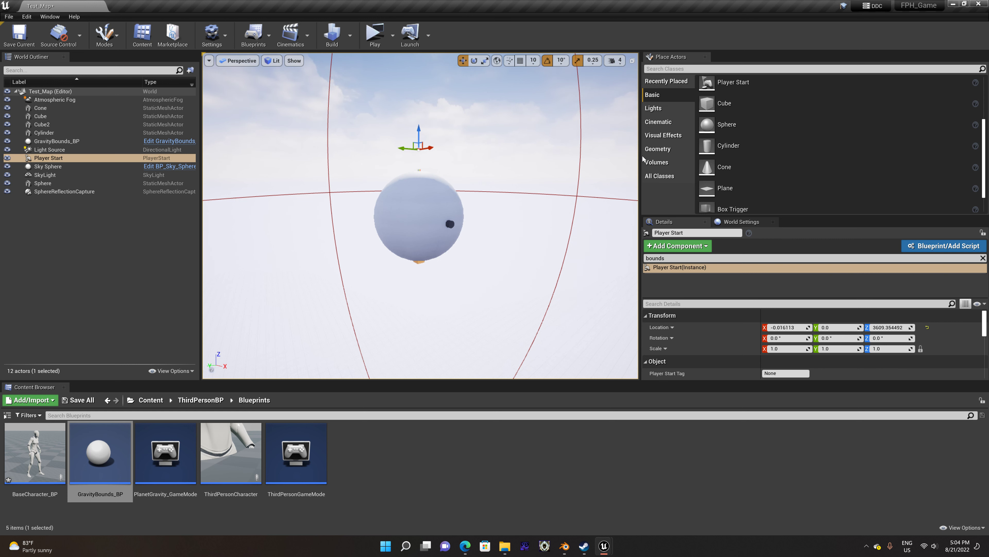
Widen the level viewport and redock the Place Actors list across the right side.
left_click_drag(641, 155, 816, 155)
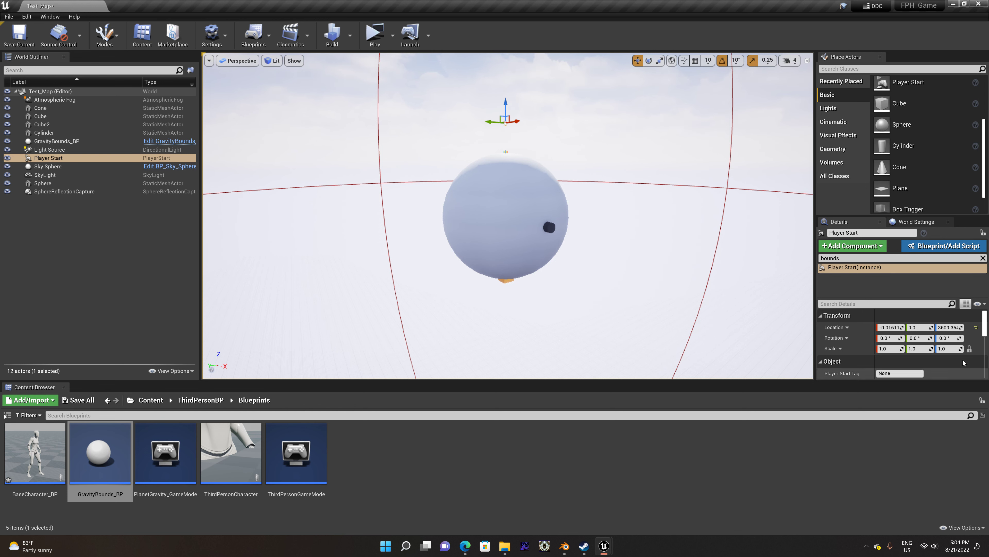
left_click_drag(850, 225, 21, 221)
left_click_drag(869, 60, 976, 305)
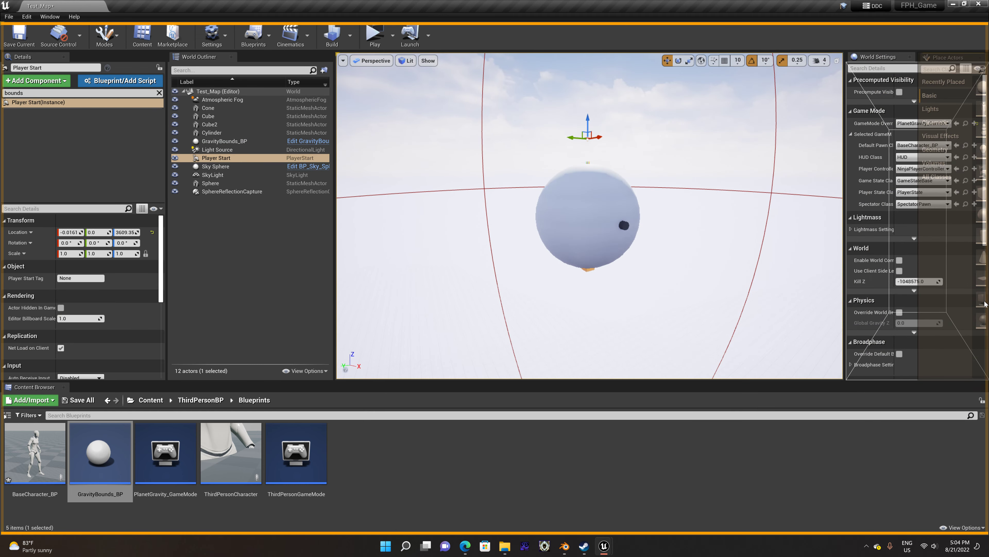
left_click_drag(984, 304, 984, 307)
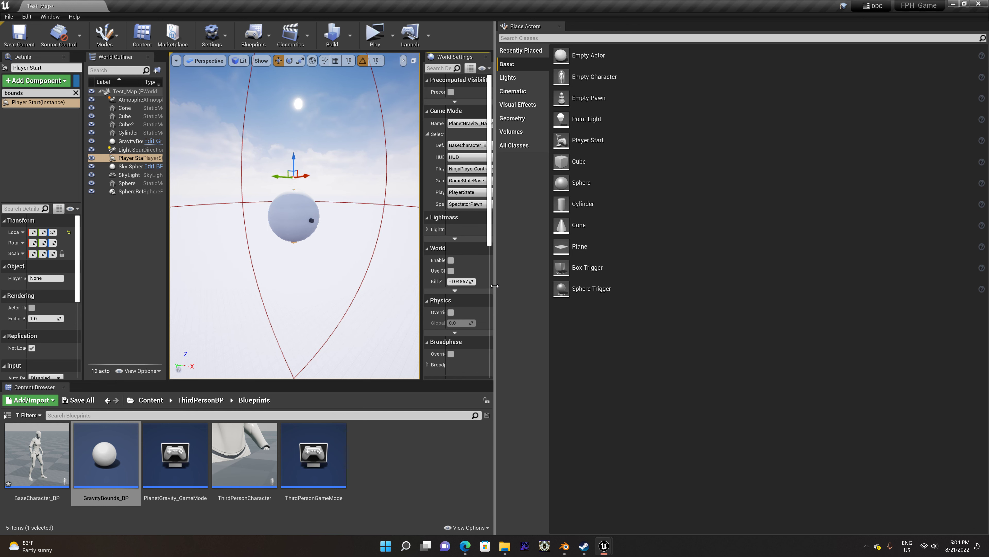
left_click_drag(494, 286, 824, 286)
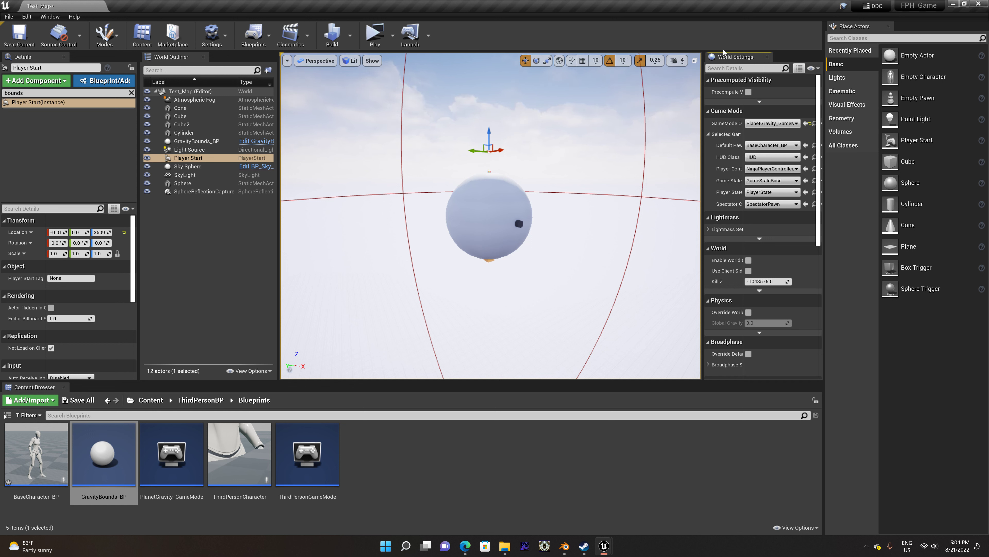
Dock World Settings and Details together below Place Actors and narrow the World Outliner.
left_click_drag(736, 56, 842, 318)
mouse_move(850, 396)
left_mouse_down()
mouse_move(914, 365)
mouse_move(862, 354)
mouse_move(879, 31)
mouse_move(893, 485)
left_mouse_up()
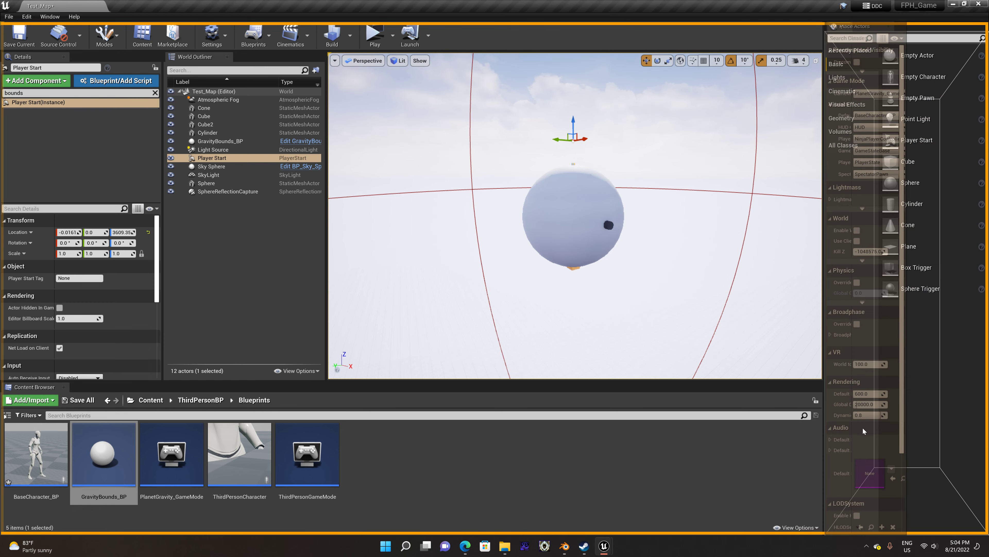
left_click_drag(890, 479, 884, 455)
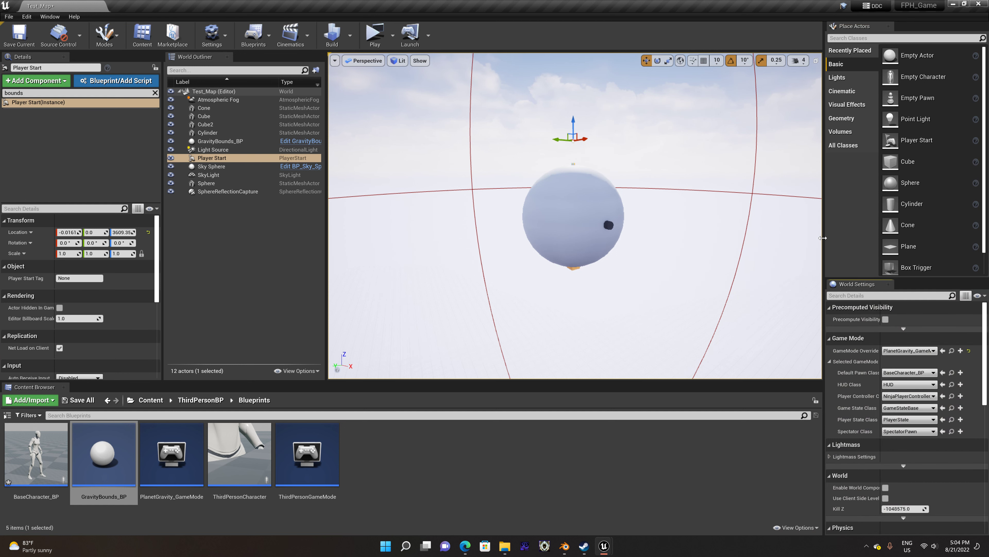
left_click_drag(14, 58, 913, 285)
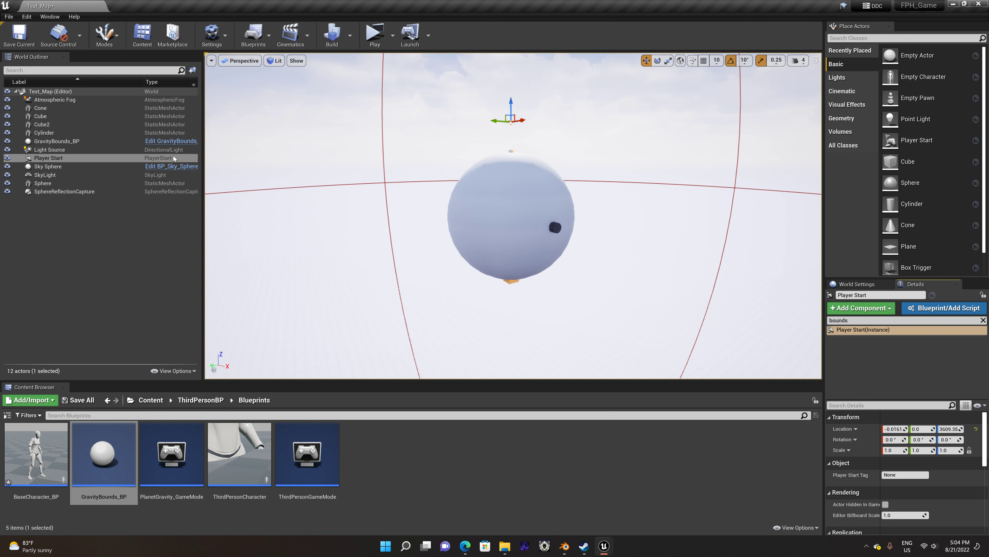
left_click_drag(203, 190, 141, 187)
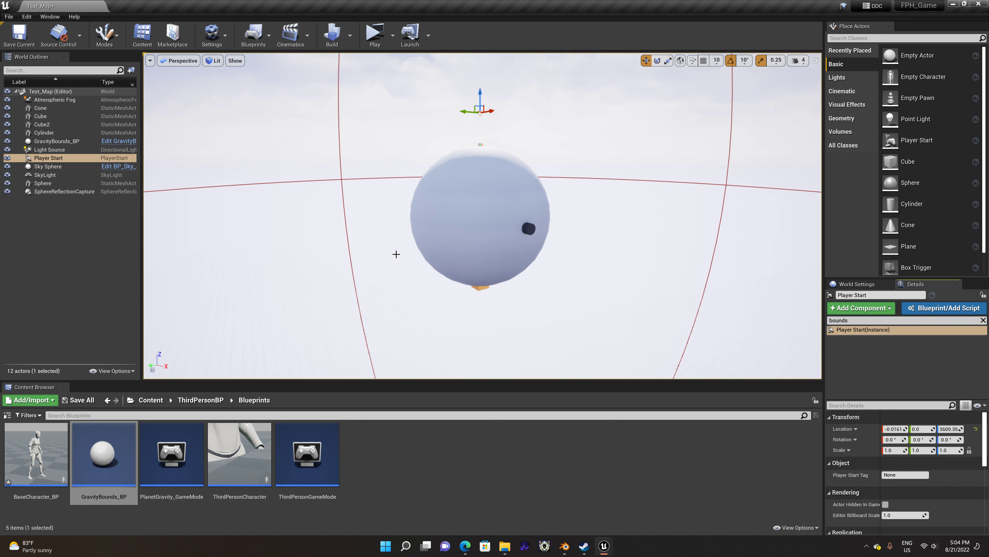
scroll(625, 245, "down", 3)
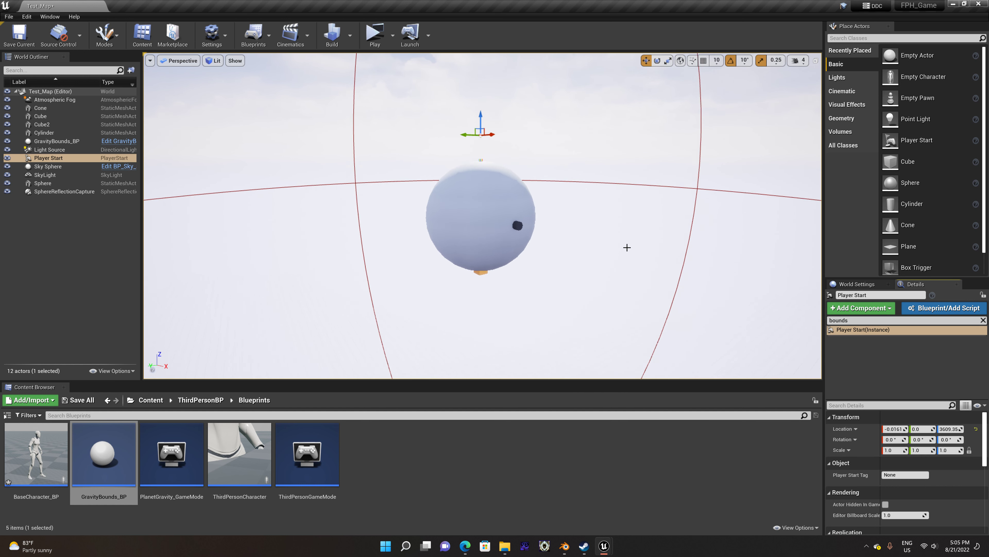
Browse the World Settings, dismiss the AutoIt error, and filter the settings by 'grav'.
scroll(627, 244, "down", 2)
scroll(626, 244, "down", 1)
scroll(626, 245, "down", 1)
scroll(626, 244, "down", 1)
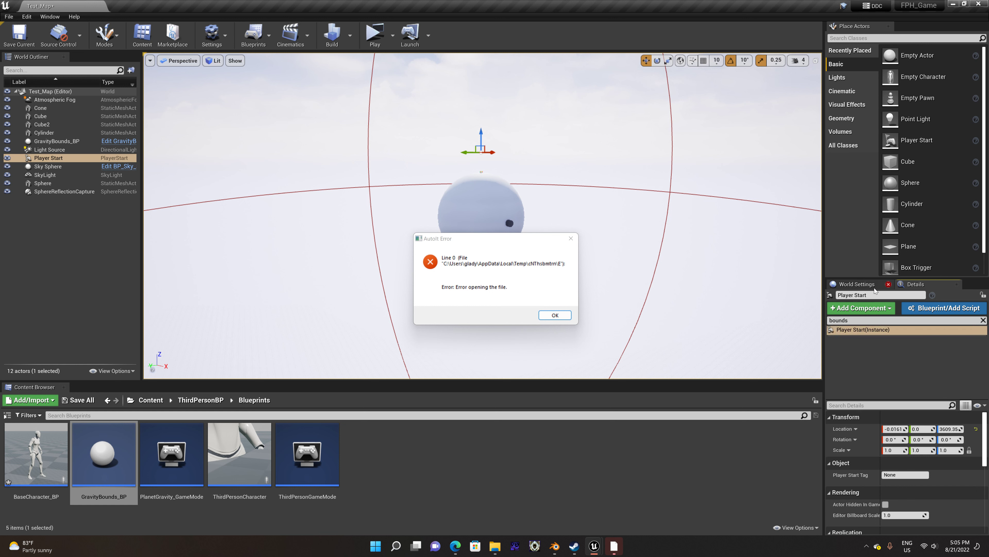
left_click(861, 284)
scroll(899, 446, "down", 3)
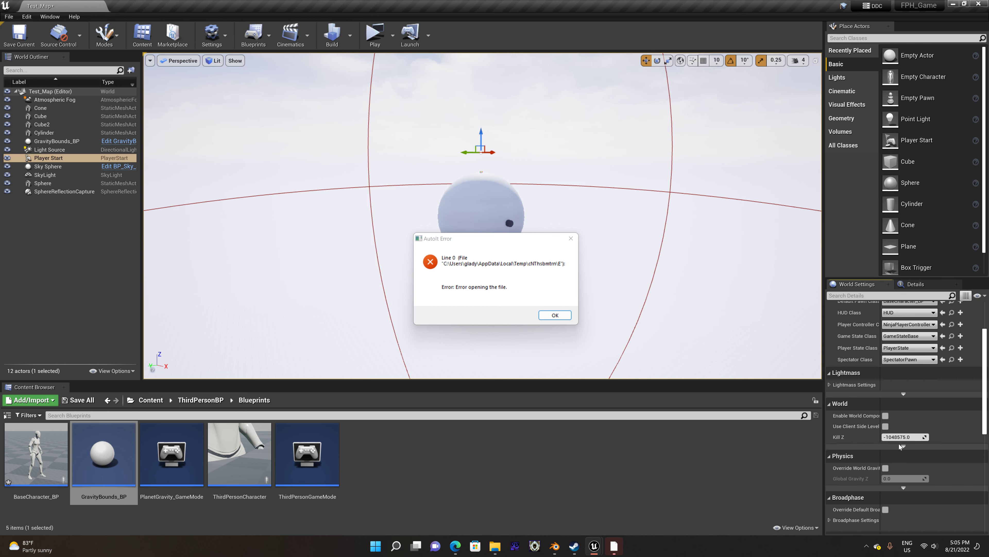
scroll(900, 445, "down", 2)
scroll(900, 445, "down", 1)
scroll(899, 446, "down", 1)
scroll(899, 446, "down", 1)
scroll(900, 446, "up", 2)
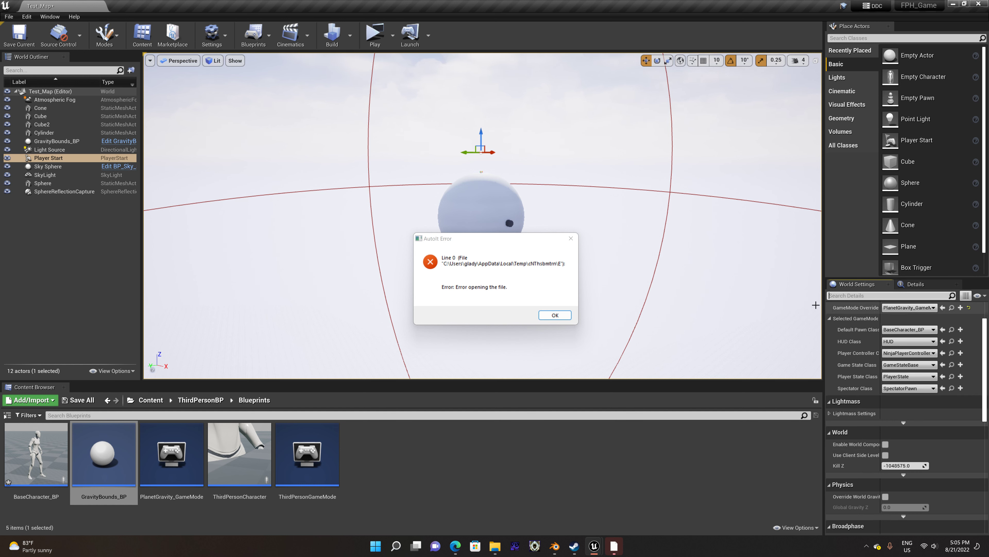
left_click(555, 315)
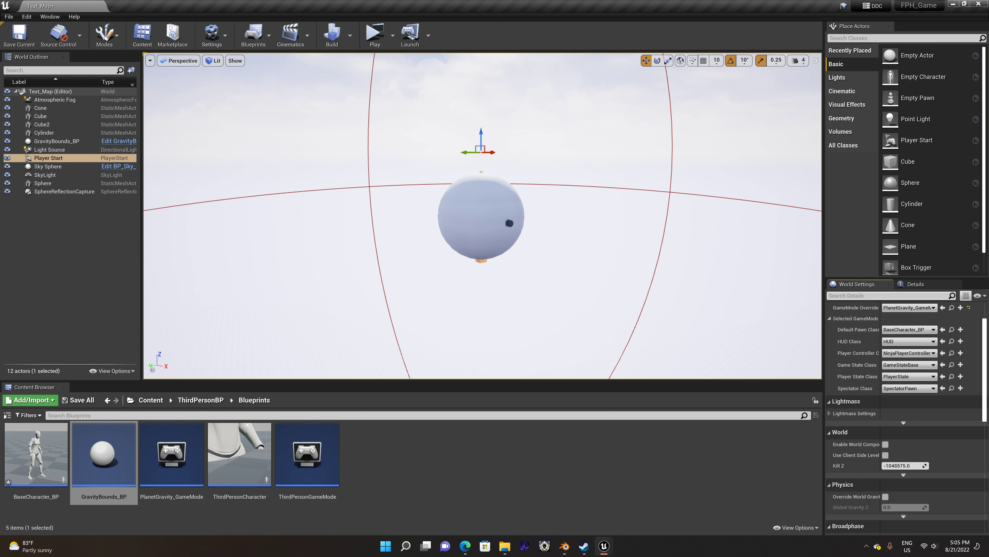
type("grav")
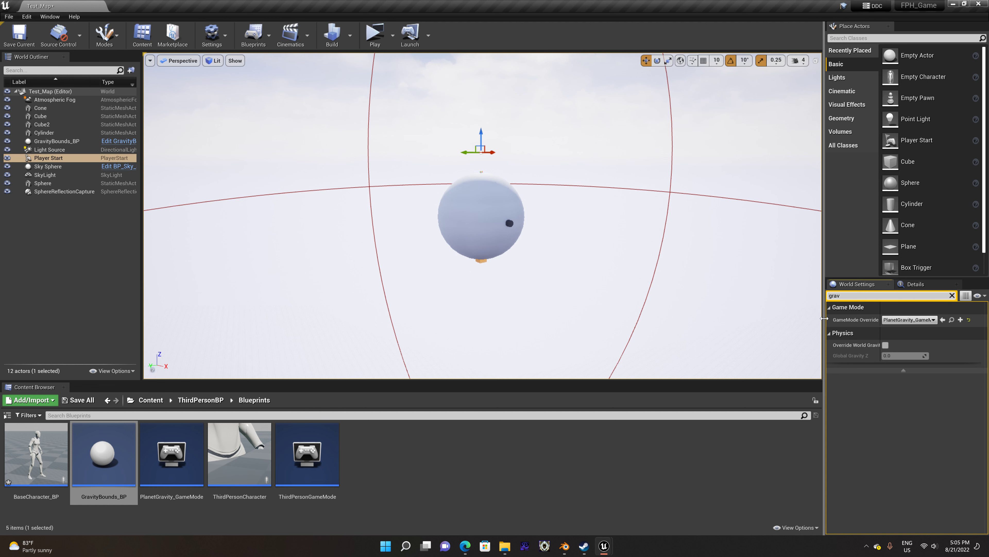
Enable Override World Gravity with Global Gravity Z at 0.0, build all levels, and save.
left_click_drag(818, 318, 770, 318)
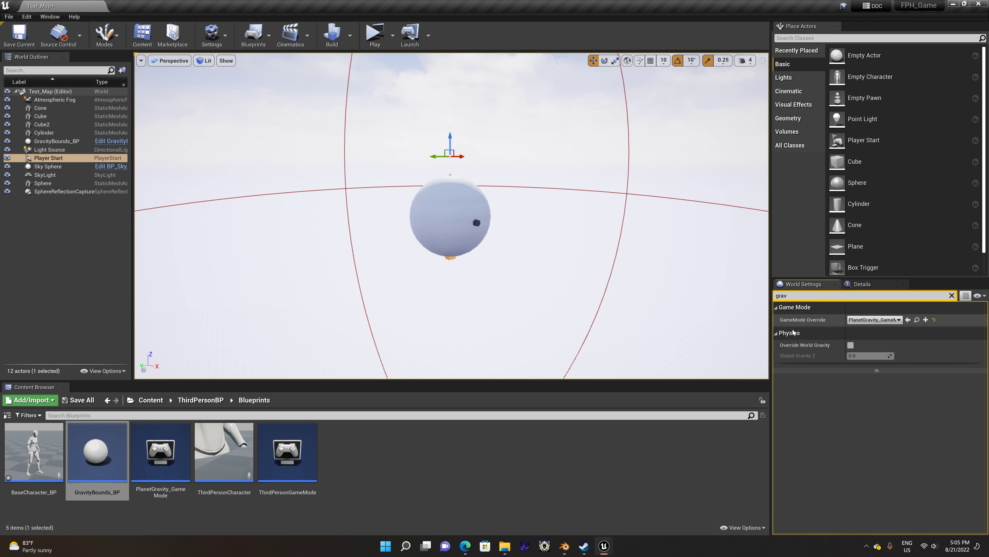
left_click(851, 345)
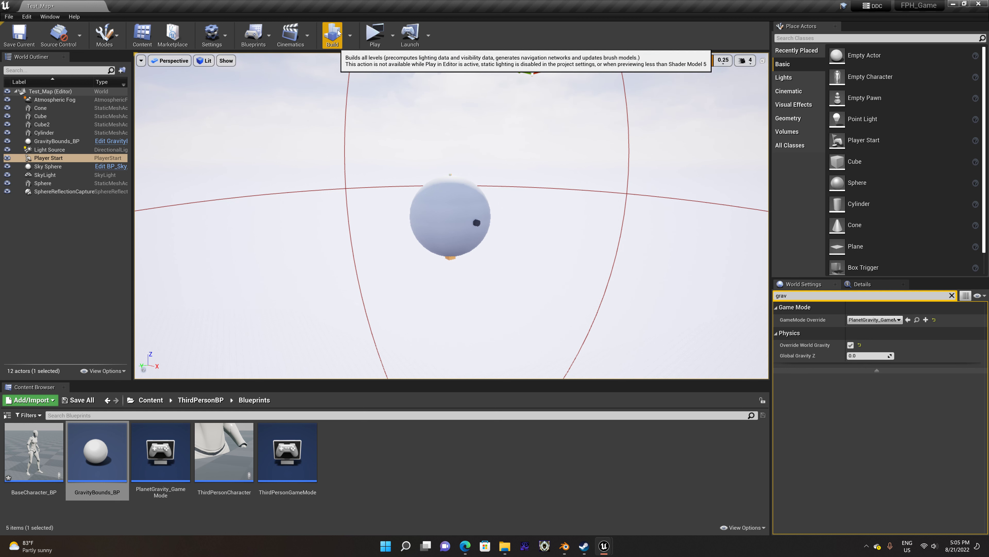
left_click(332, 36)
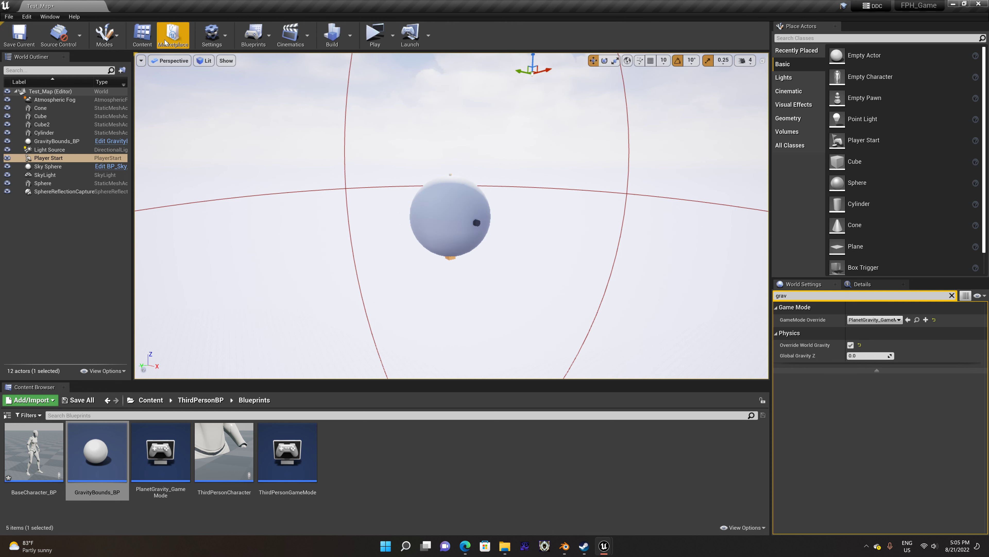
left_click(19, 34)
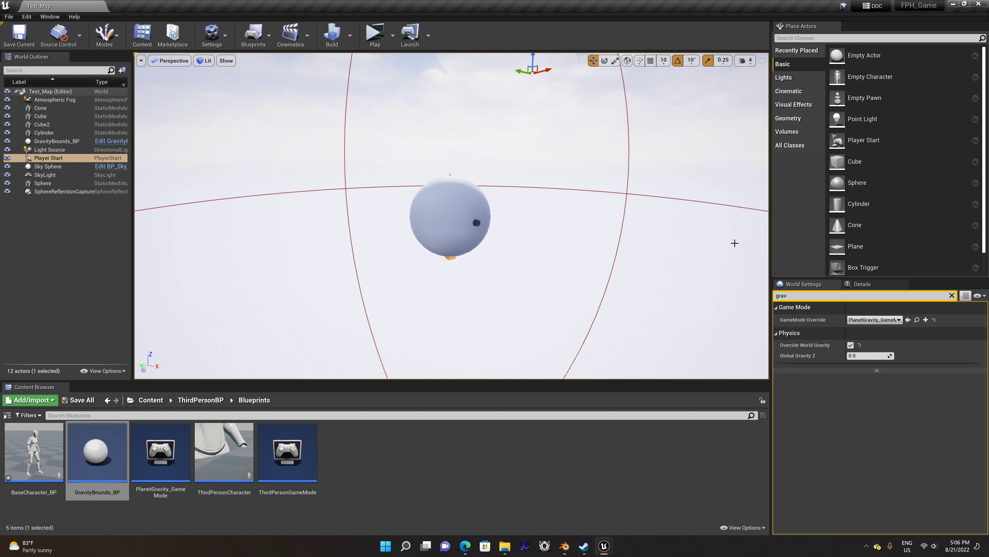
Nudge the Player Start sideways and bring up the Sky Sphere's properties.
left_click_drag(546, 71, 581, 79)
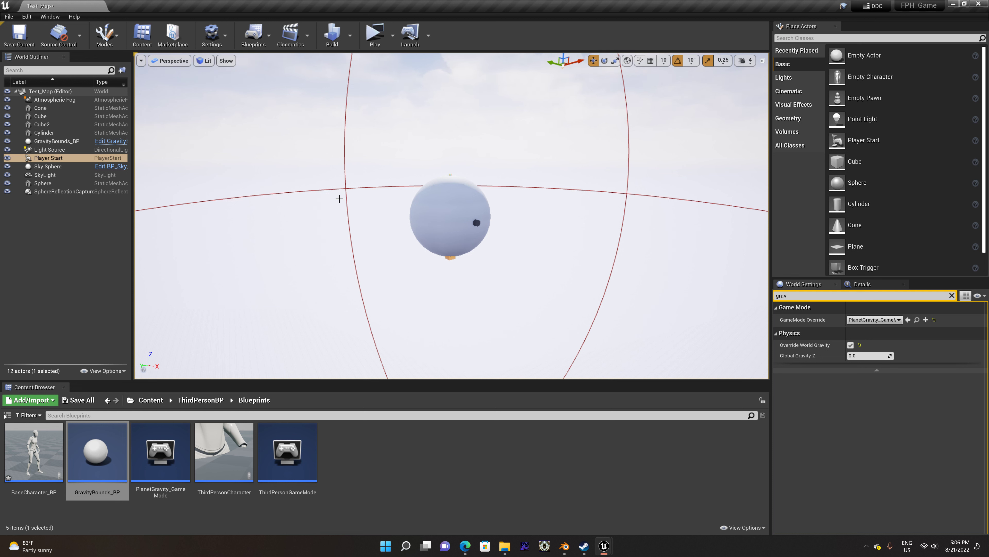
left_click(347, 194)
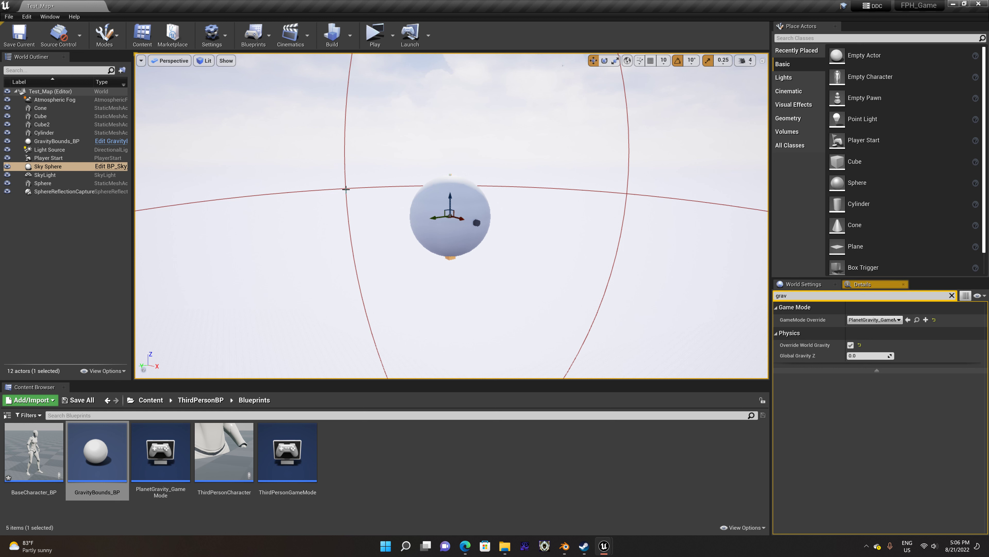
left_click(862, 285)
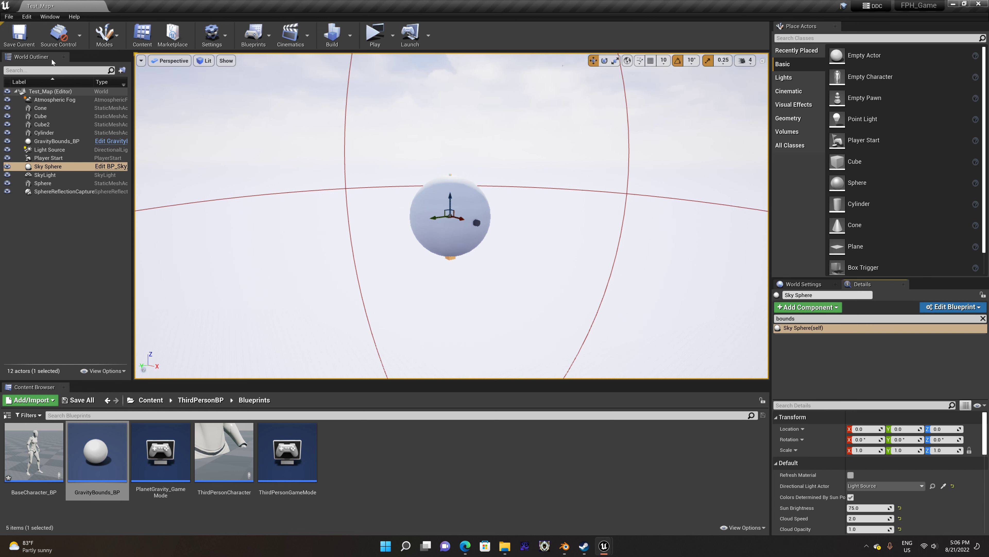
Shrink the GravityBounds_BP Bounds sphere's scale to 1.565.
left_click(56, 142)
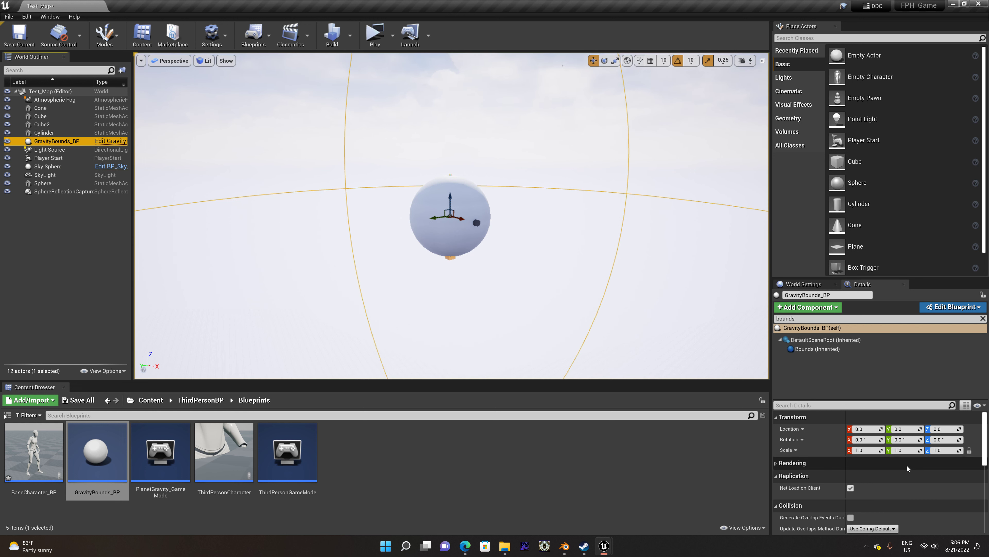
scroll(907, 468, "down", 1)
scroll(908, 468, "down", 3)
scroll(908, 468, "up", 3)
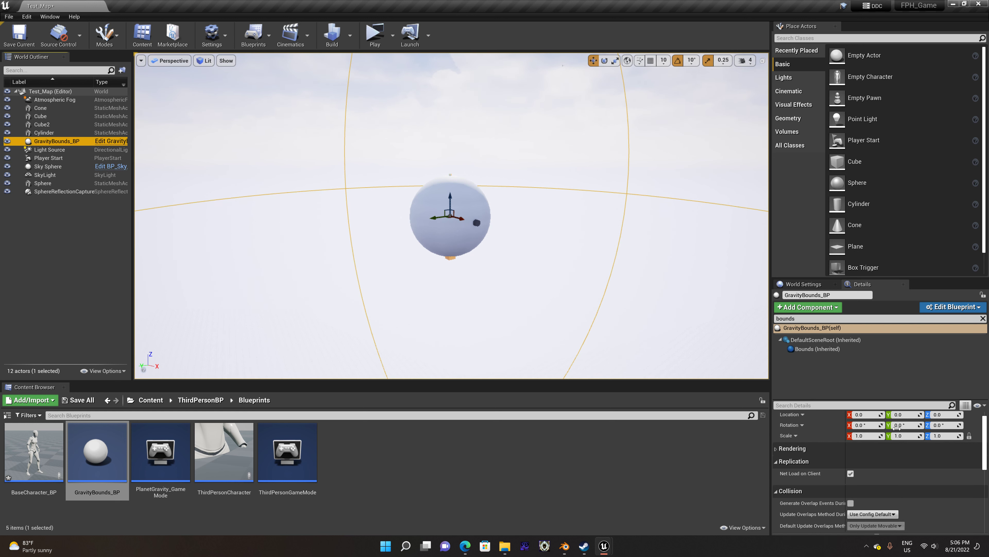
left_click(873, 352)
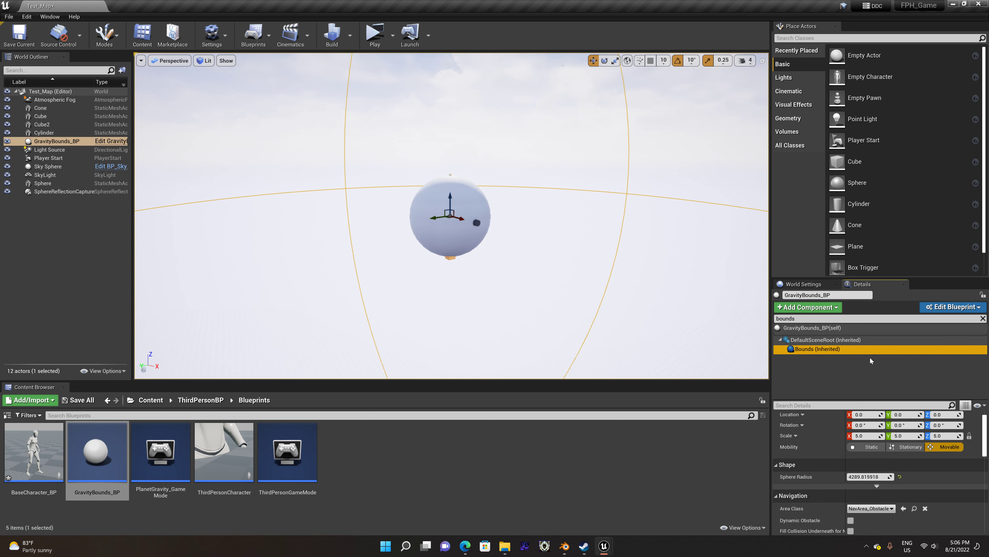
left_click_drag(946, 438, 879, 438)
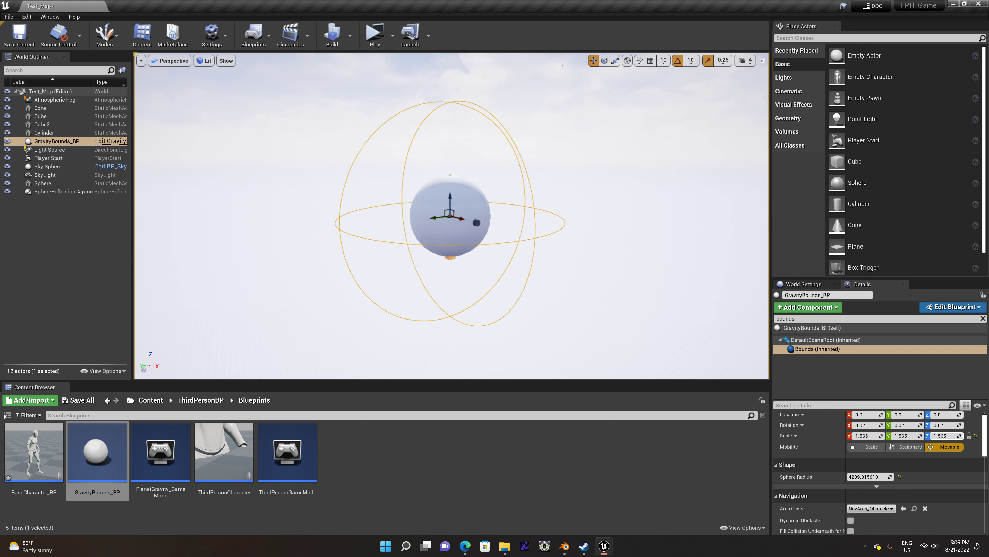
Move the Player Start toward the planet, to X 4379.6, and play-test the level.
right_click_drag(320, 342, 461, 312)
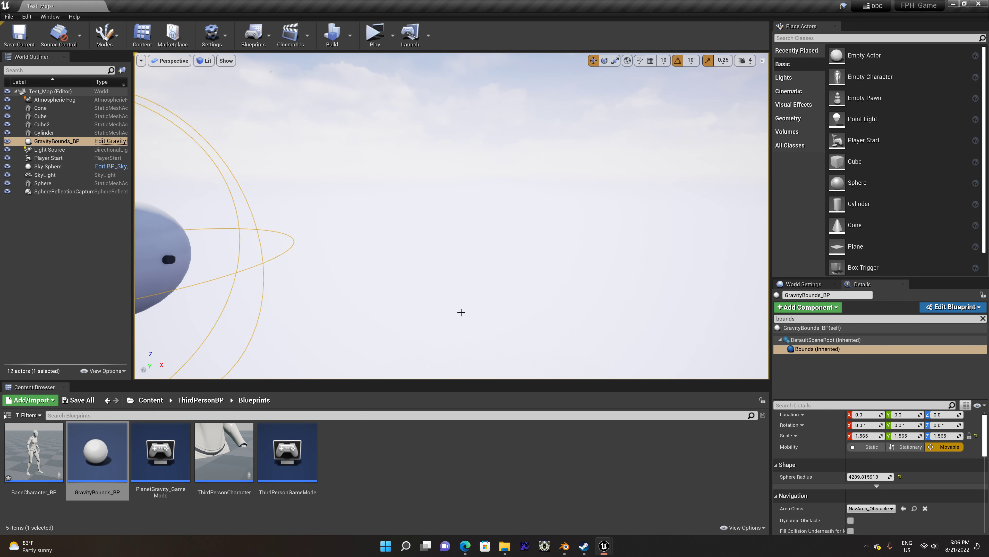
mouse_move(627, 267)
right_mouse_down()
mouse_move(603, 278)
mouse_move(487, 281)
mouse_move(472, 190)
right_mouse_up()
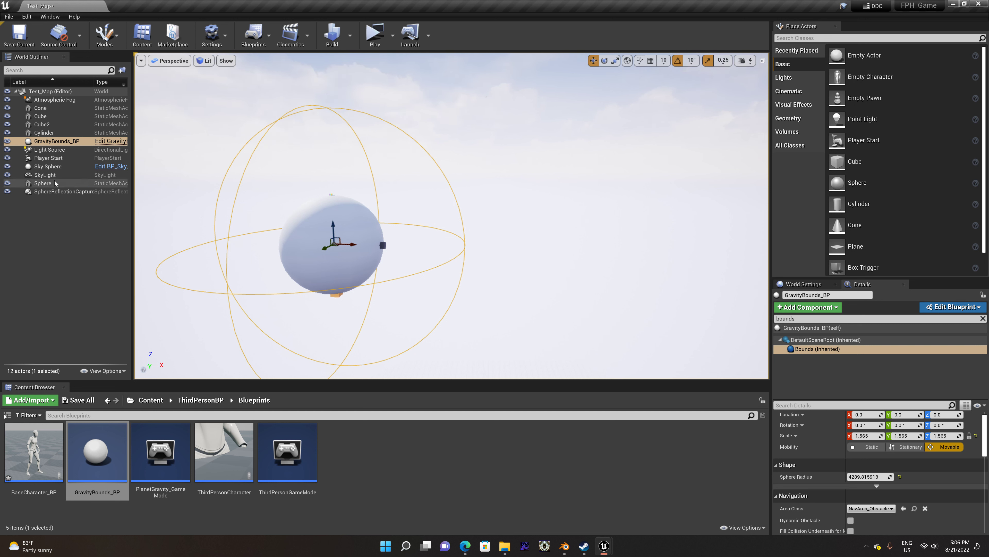
left_click(62, 158)
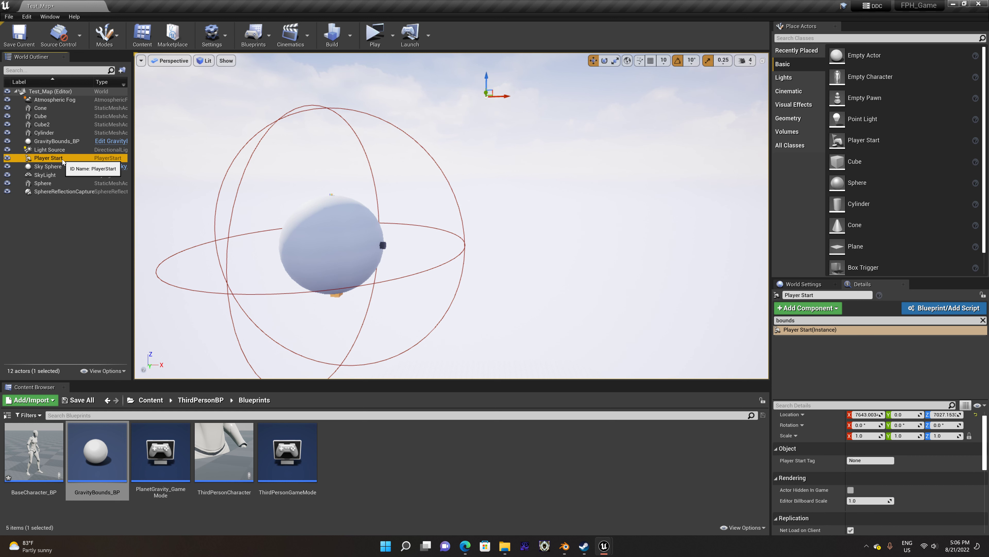
left_click_drag(508, 97, 450, 96)
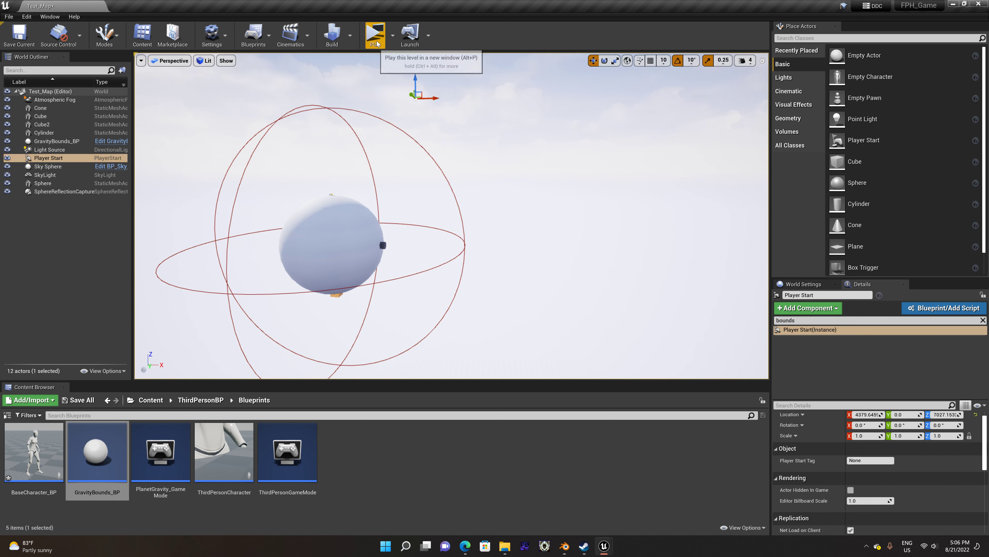
left_click(374, 34)
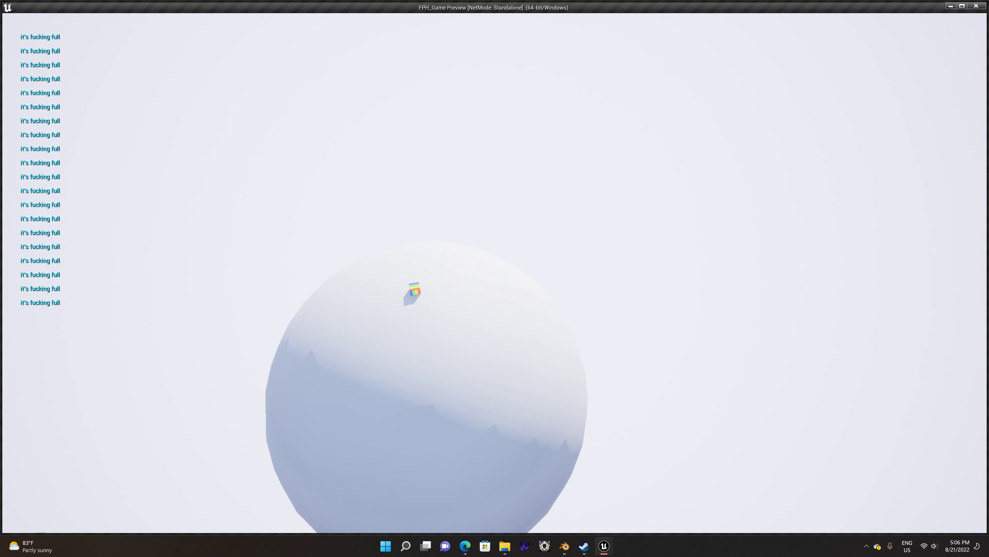
key("Escape")
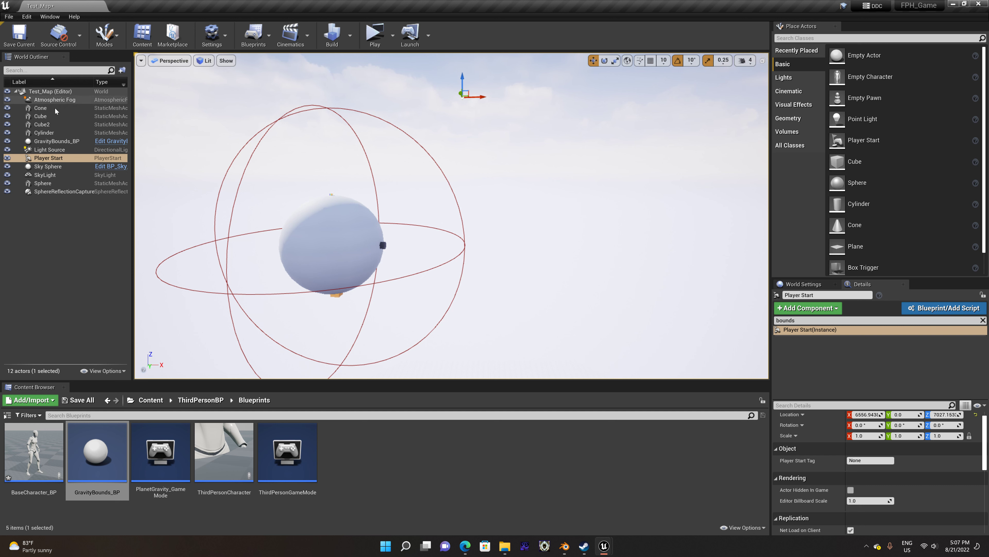
Set the GravityBounds_BP Bounds uniform scale to 3.0, then to 2.0.
left_click(55, 141)
left_click(817, 348)
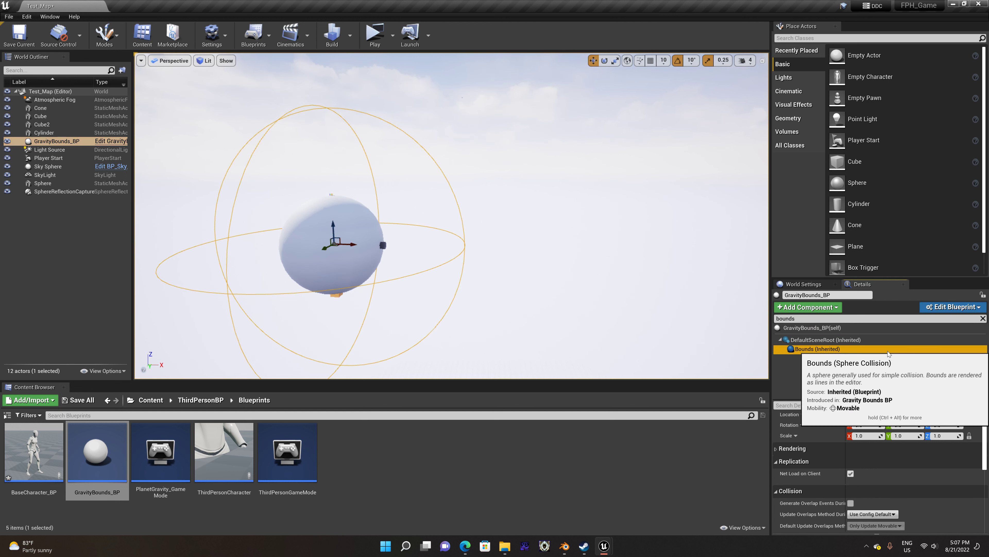
left_click(943, 435)
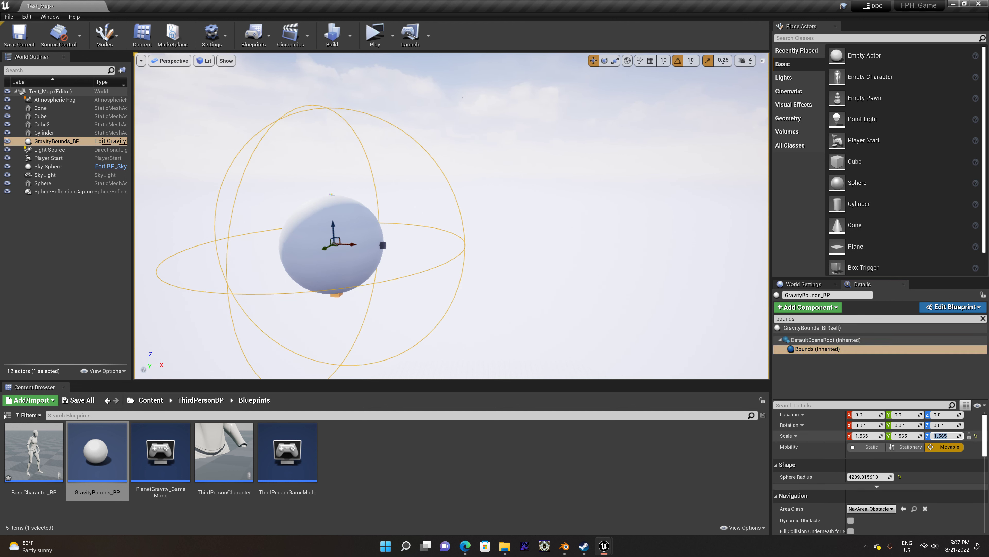
key("Return")
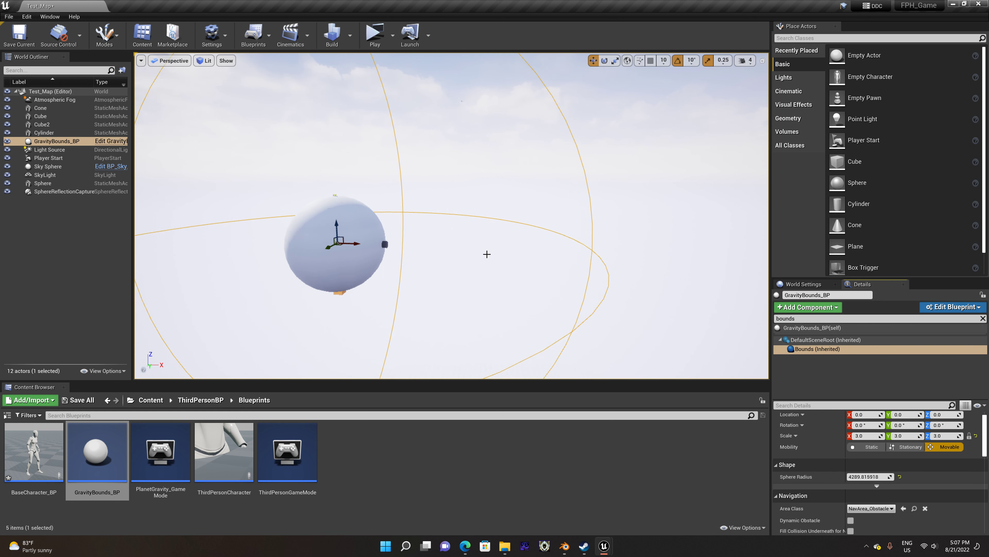
scroll(466, 233, "down", 1)
scroll(373, 174, "down", 1)
scroll(375, 176, "down", 1)
left_click(943, 435)
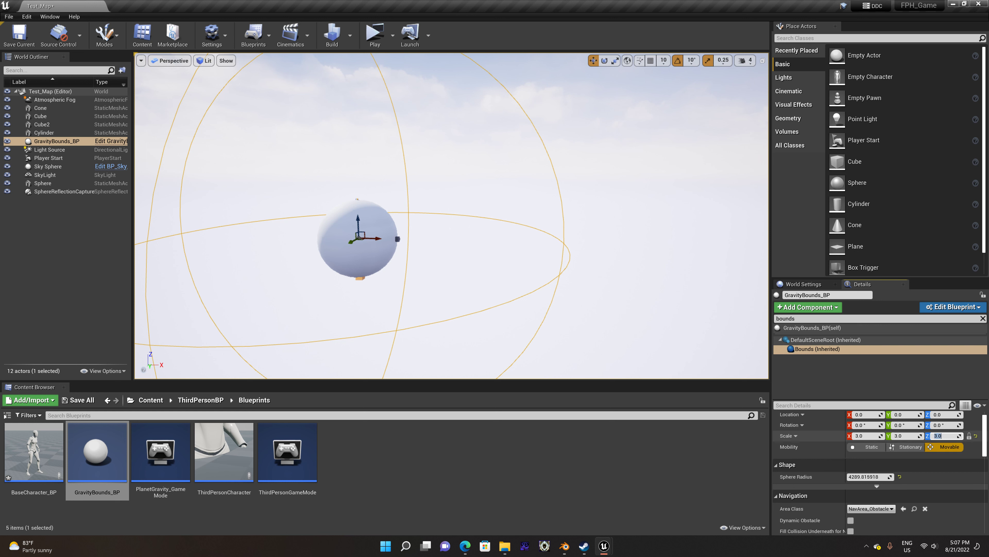
type("2")
key("Return")
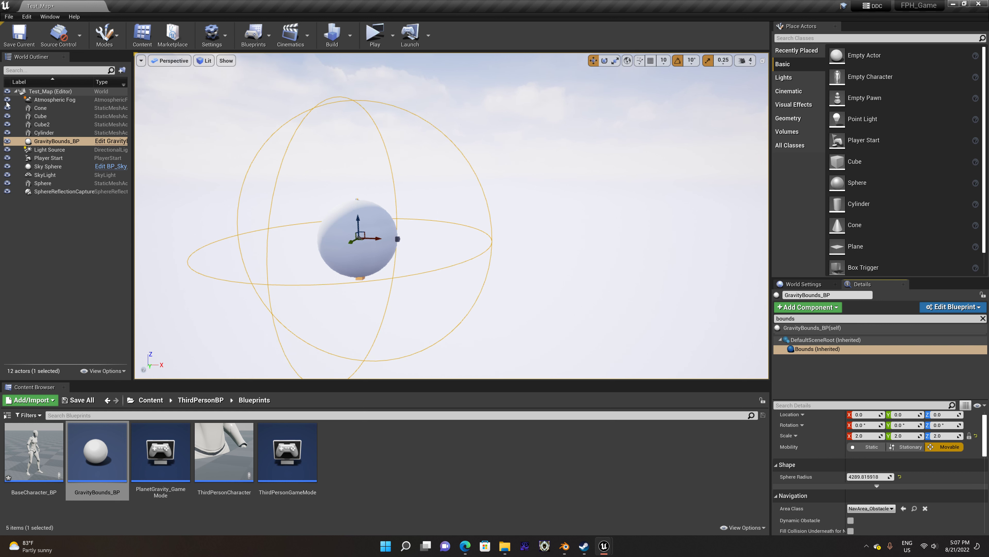
Lower the Player Start inside the bounds above the planet and play-test again.
left_click(47, 158)
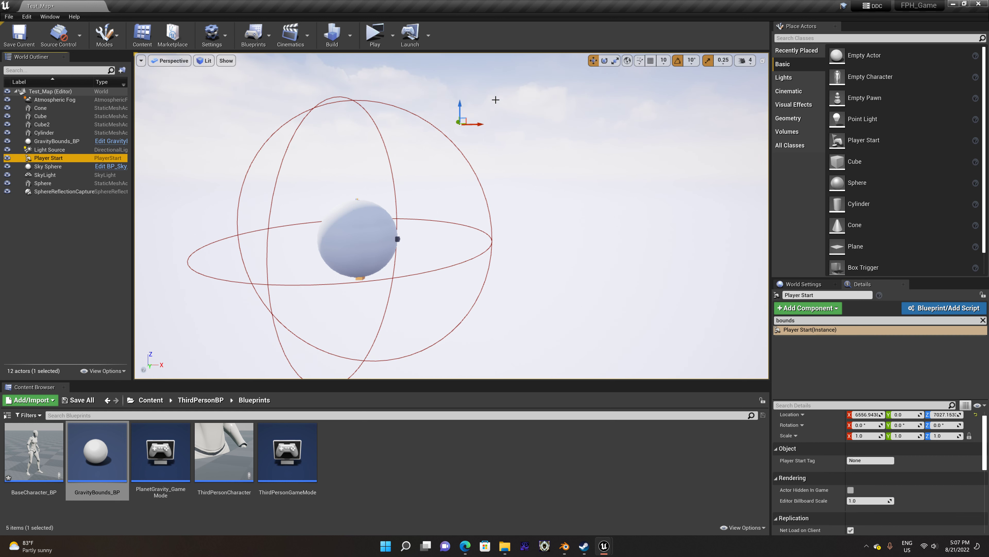
left_click_drag(462, 102, 467, 152)
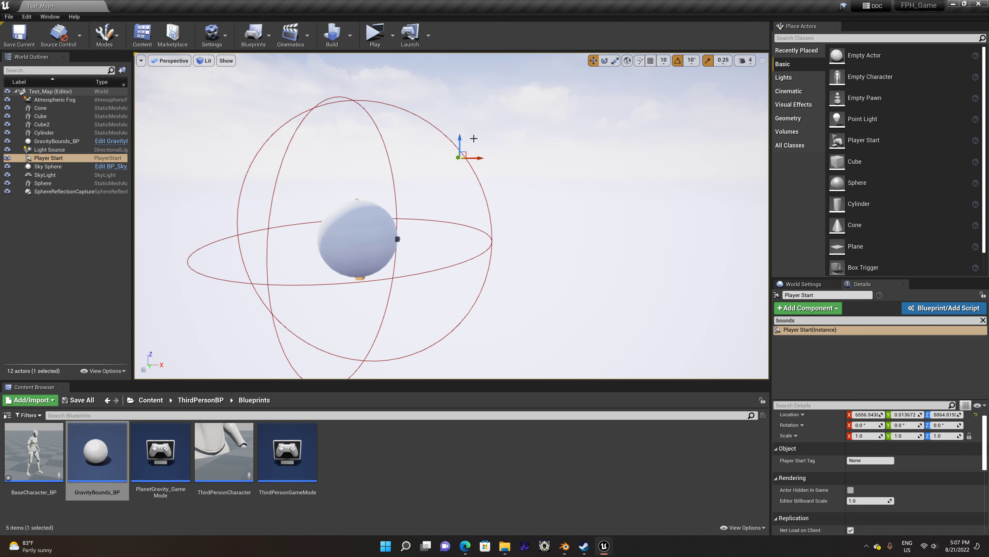
middle_click_drag(479, 155, 469, 155)
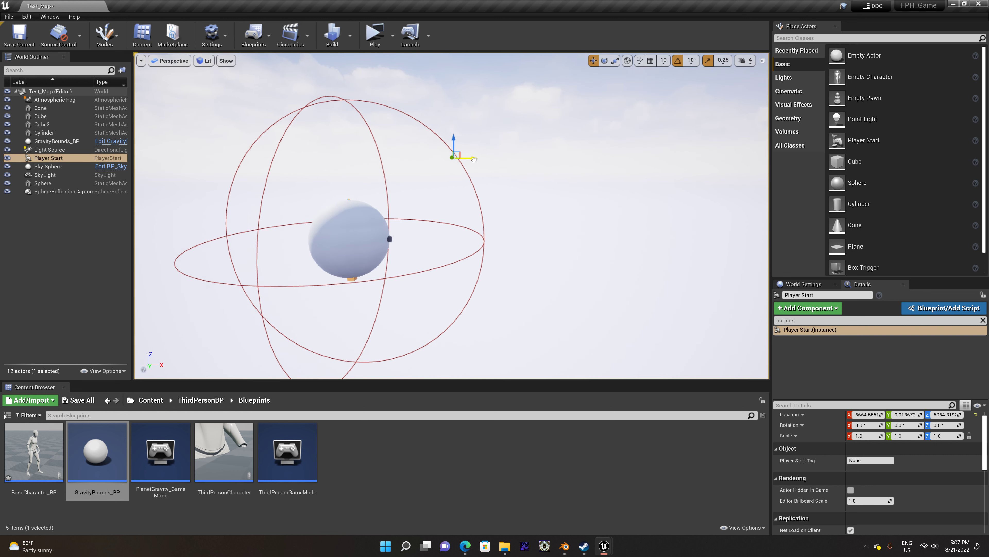
left_click(375, 34)
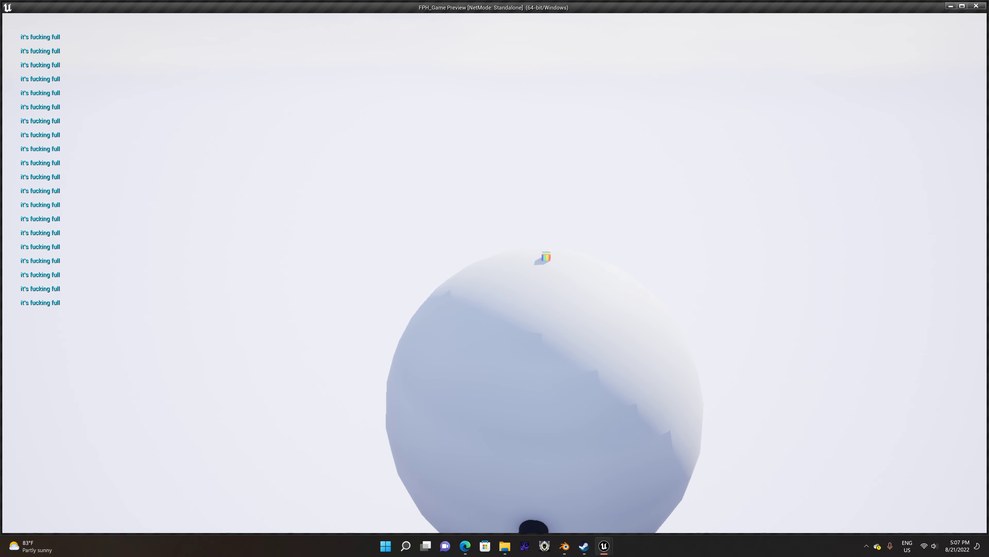
key("Escape")
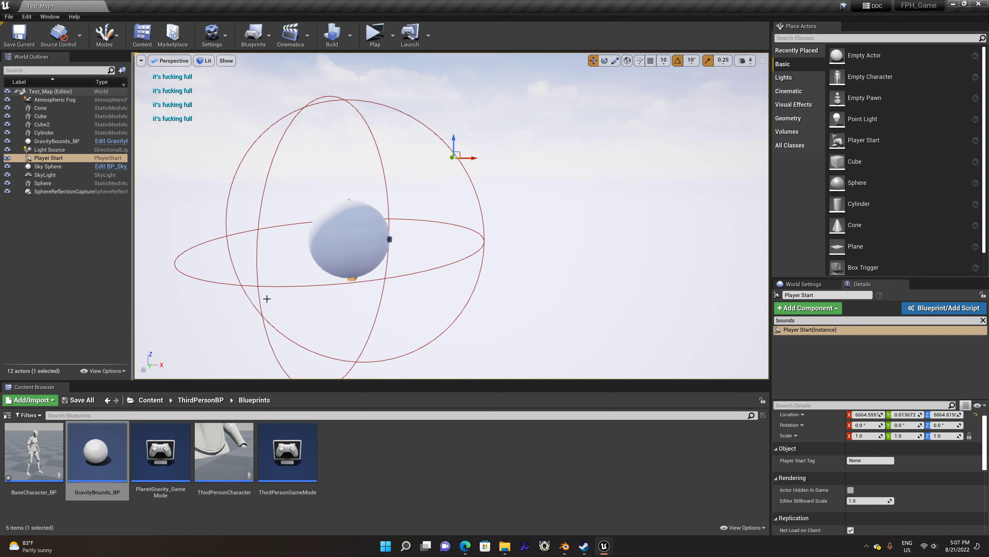
left_click(258, 286)
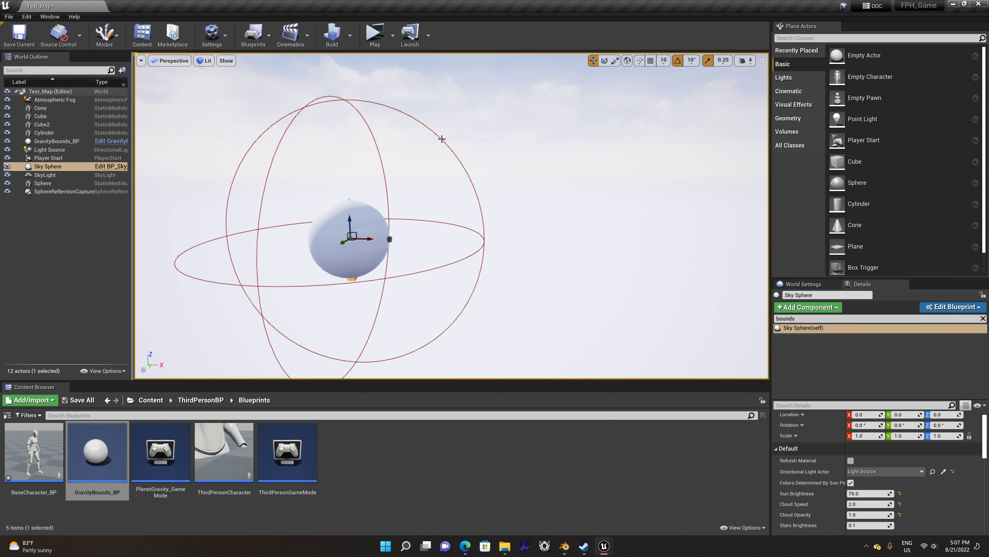
left_click(62, 150)
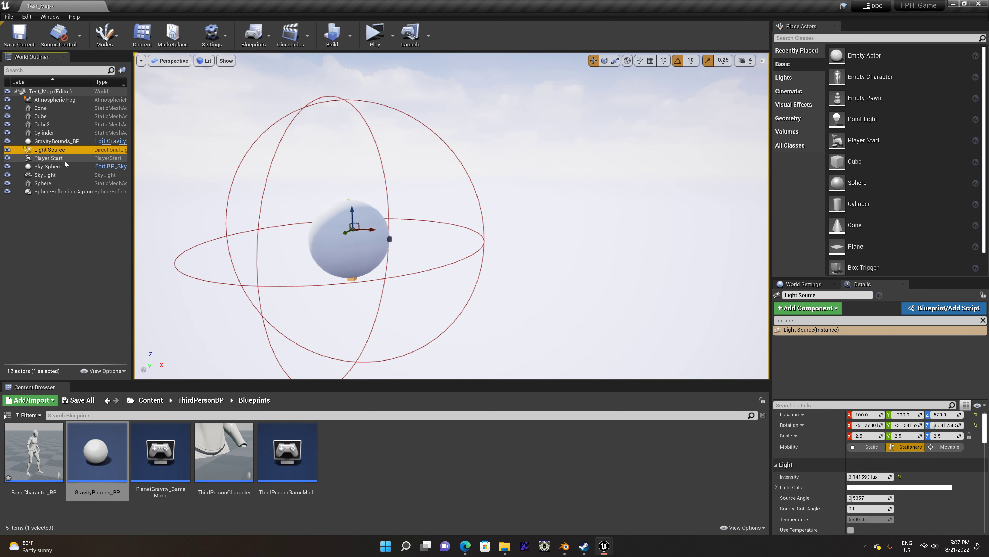
left_click(65, 159)
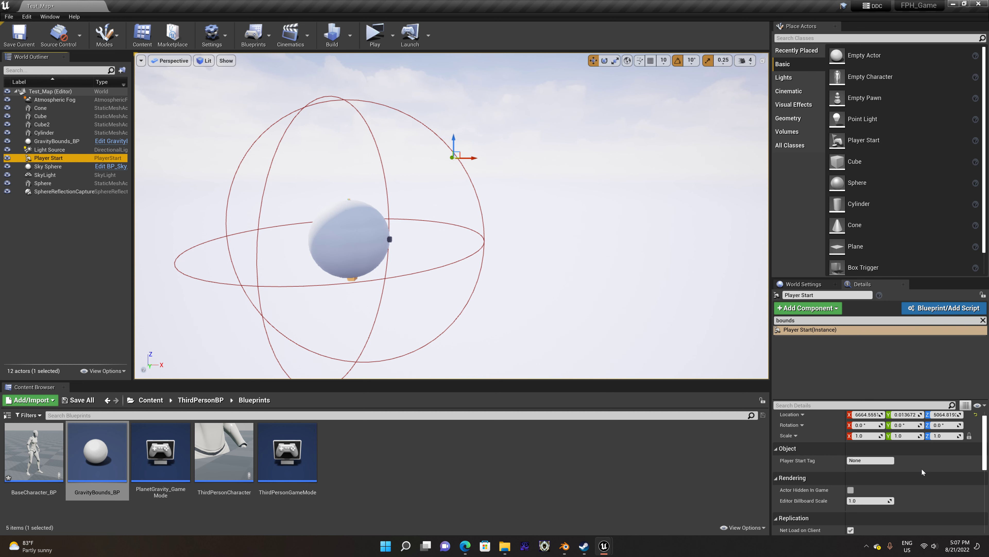
scroll(922, 469, "down", 2)
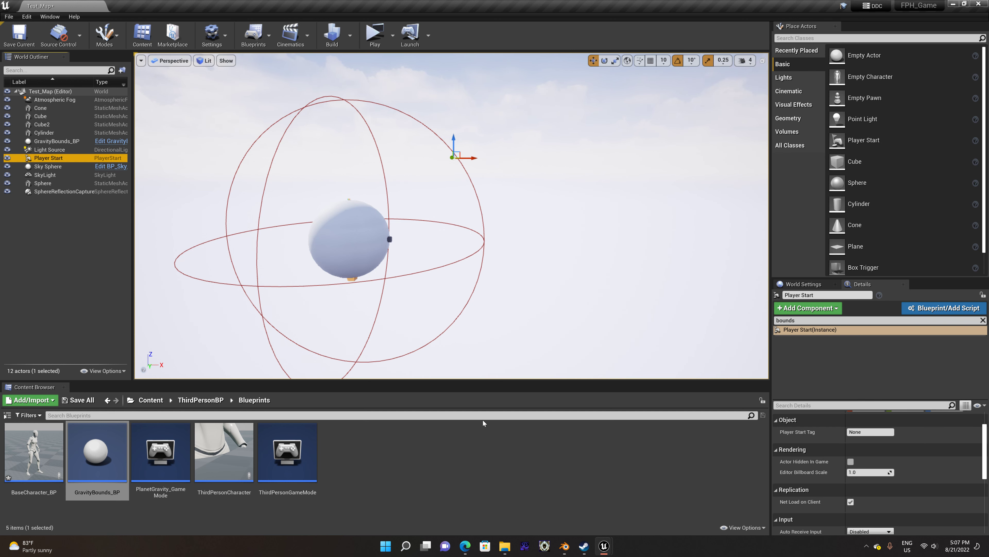
double_click(45, 460)
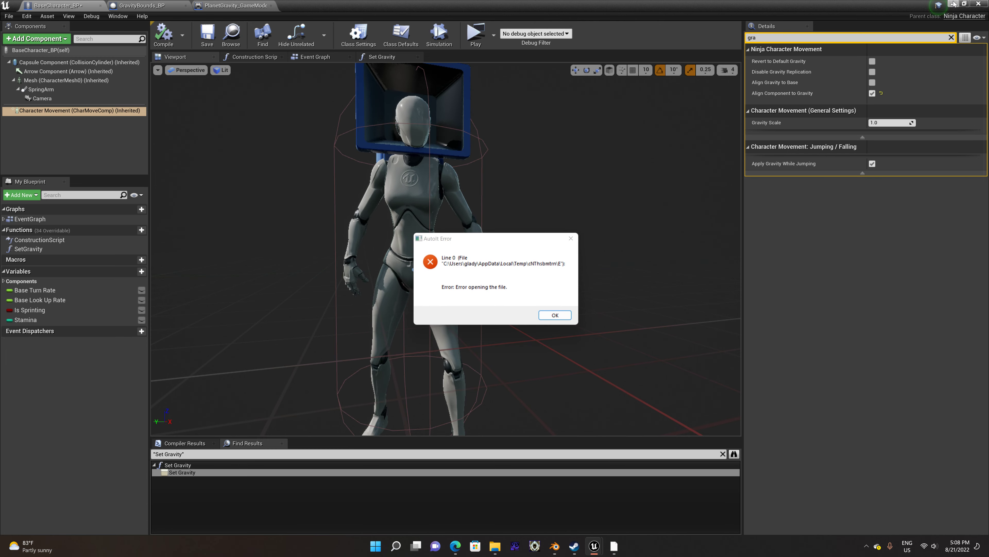
left_click(561, 315)
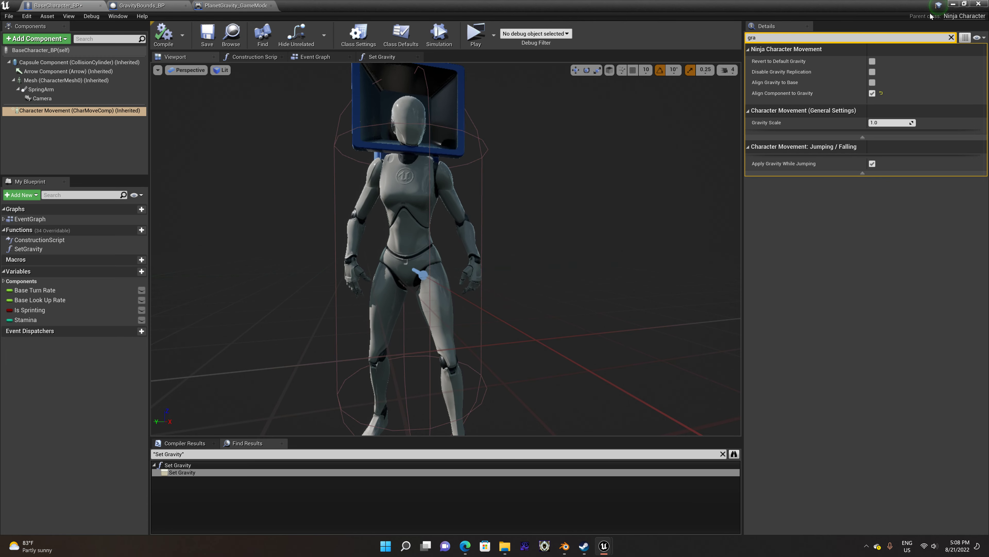
left_click(952, 5)
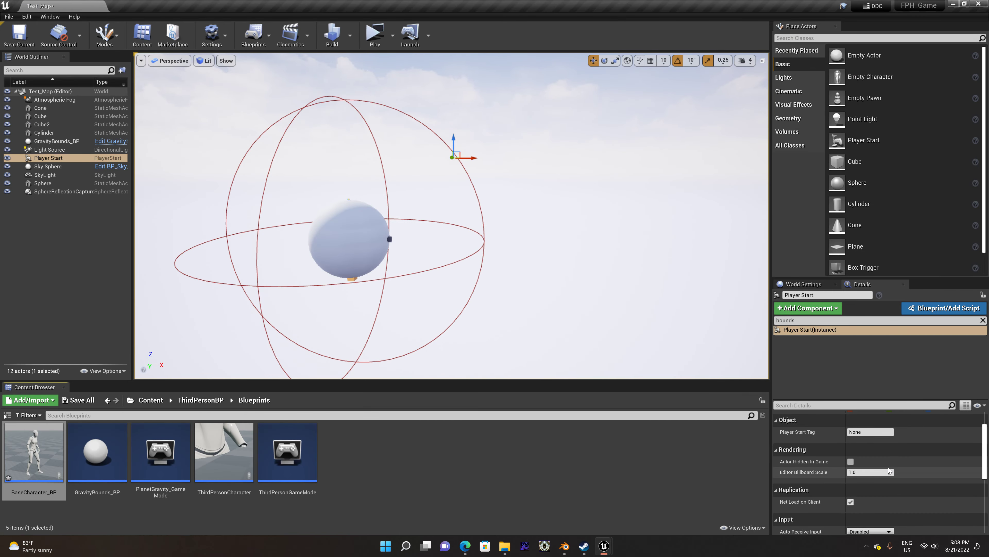
Turn off Override World Gravity in World Settings and test-play the level.
left_click(823, 287)
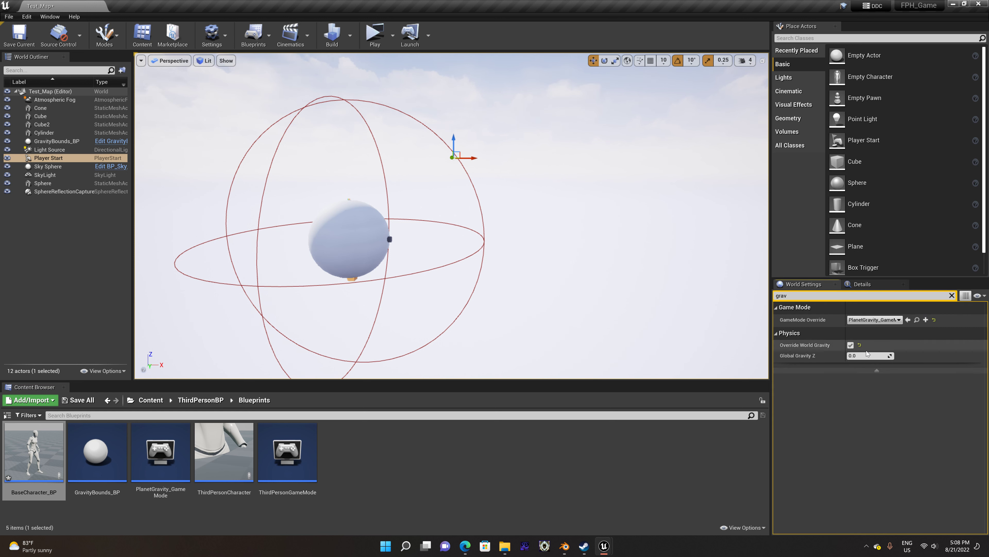
left_click(851, 346)
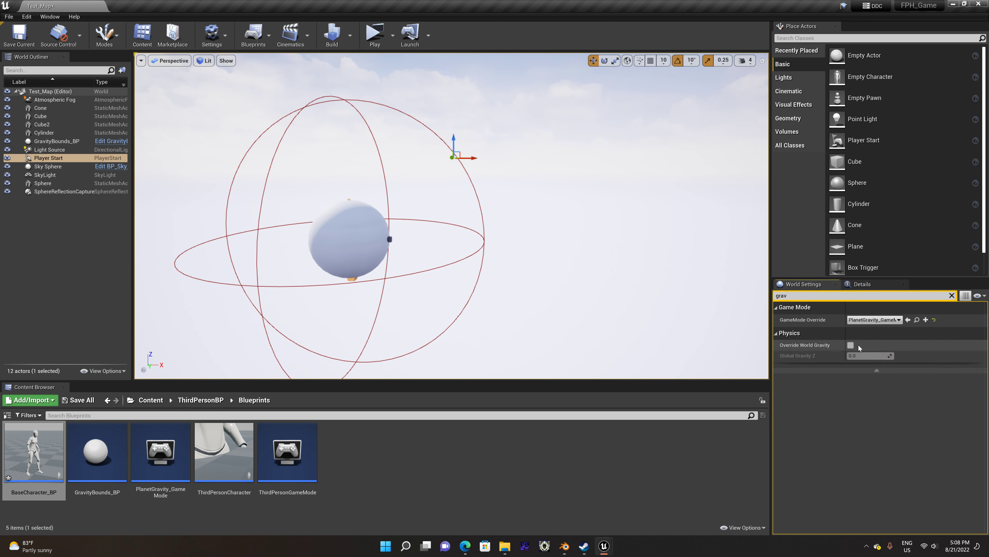
left_click(375, 39)
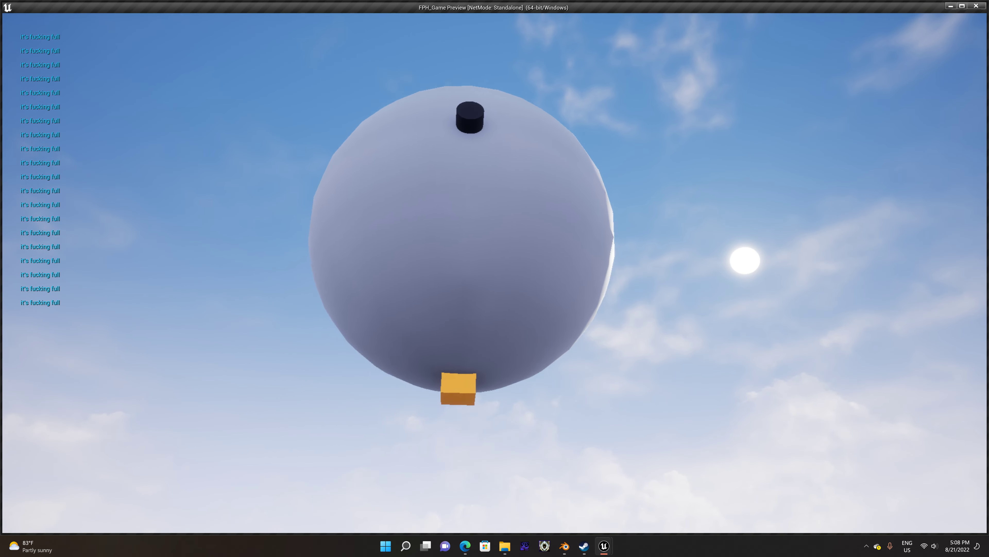
key("Escape")
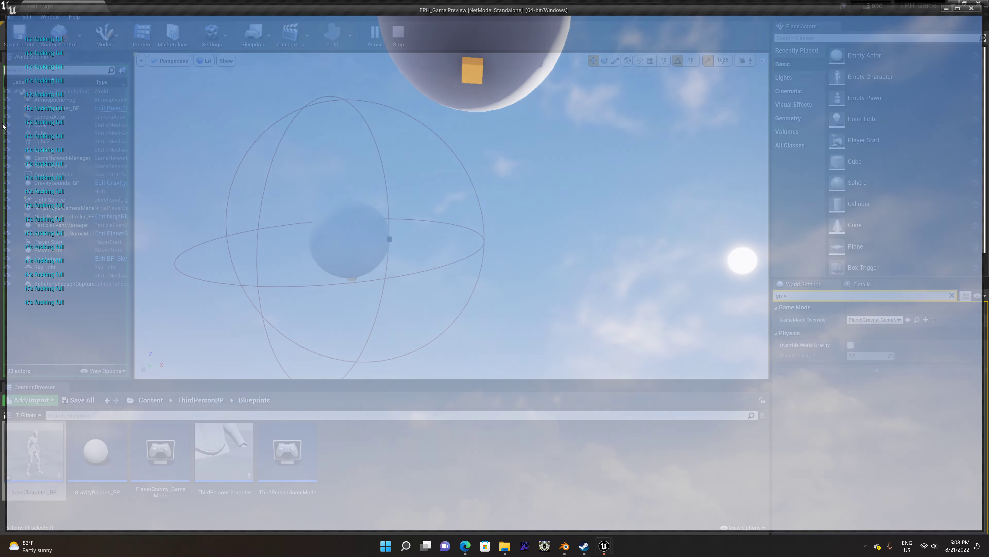
Shift the Player Start along X and test-play once more.
left_click_drag(475, 158, 430, 159)
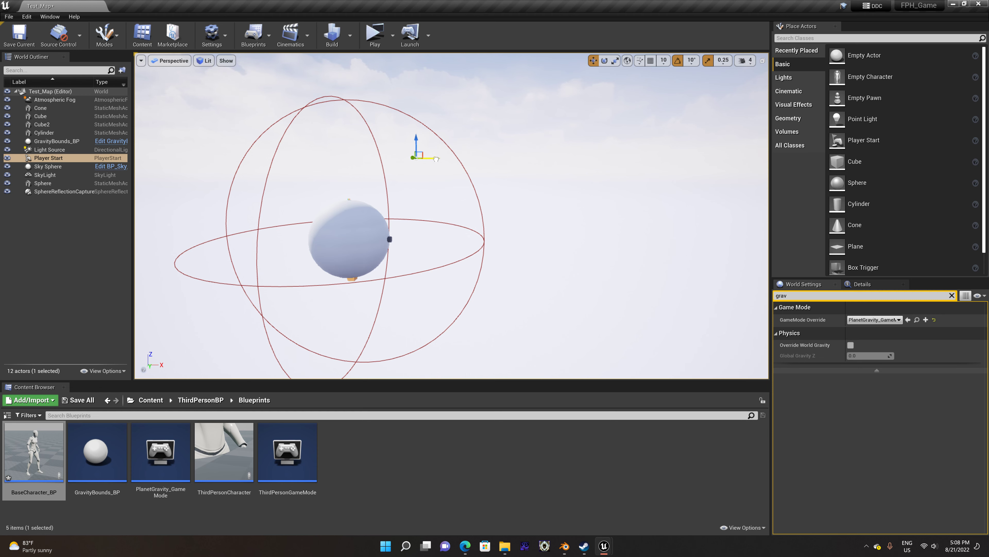
left_click(375, 31)
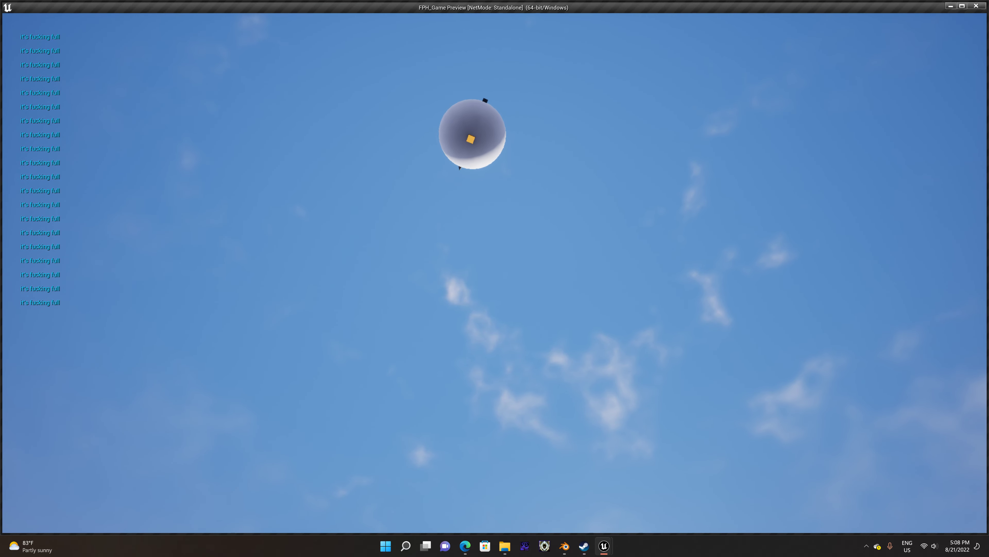
key("Escape")
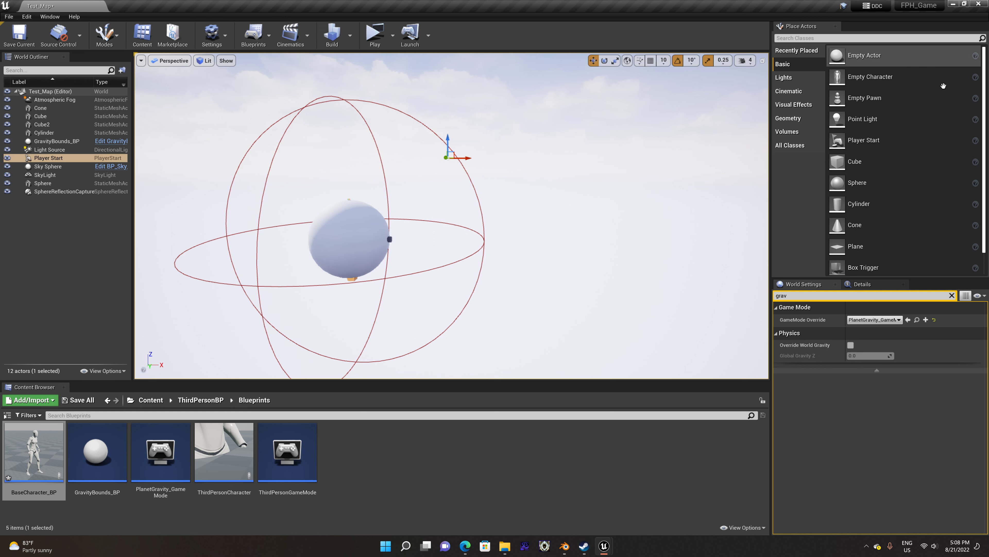
Place a Box Brush from the Geometry actors into the level near the planet.
left_click(800, 118)
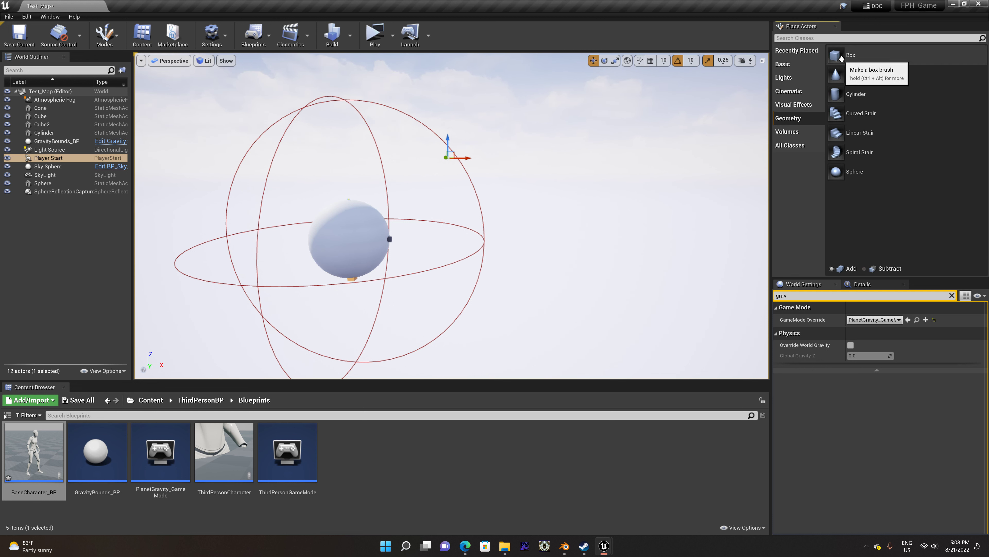
left_click_drag(838, 55, 366, 228)
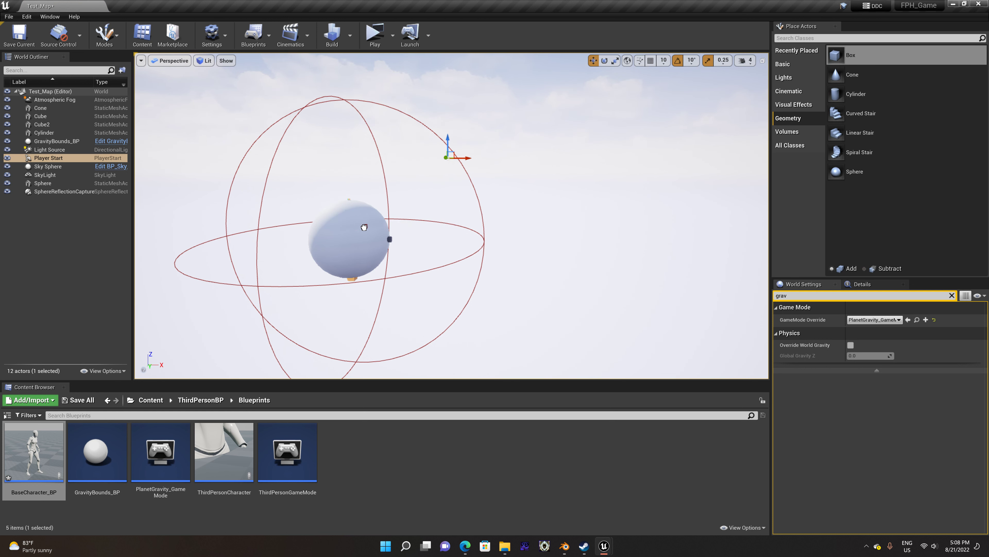
left_click_drag(380, 224, 377, 222)
scroll(493, 251, "up", 3)
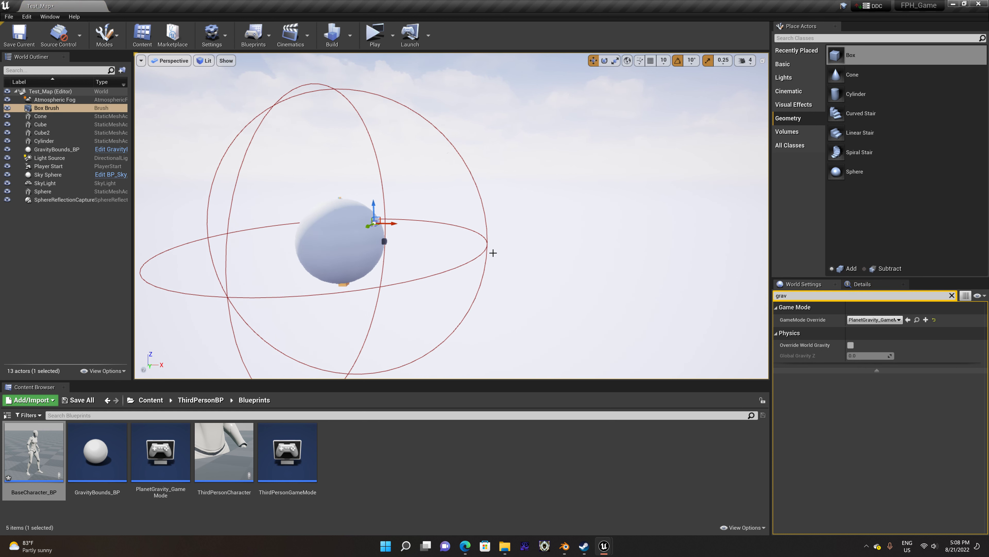
Copy the Player Start's location X 6311.276 and Y 0.009766 into the Box Brush.
left_click(48, 167)
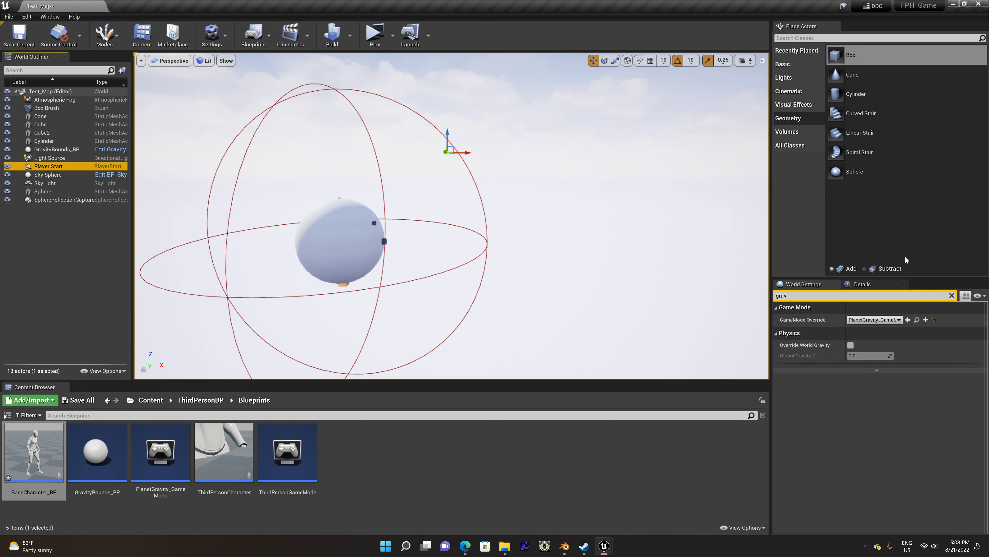
left_click(857, 284)
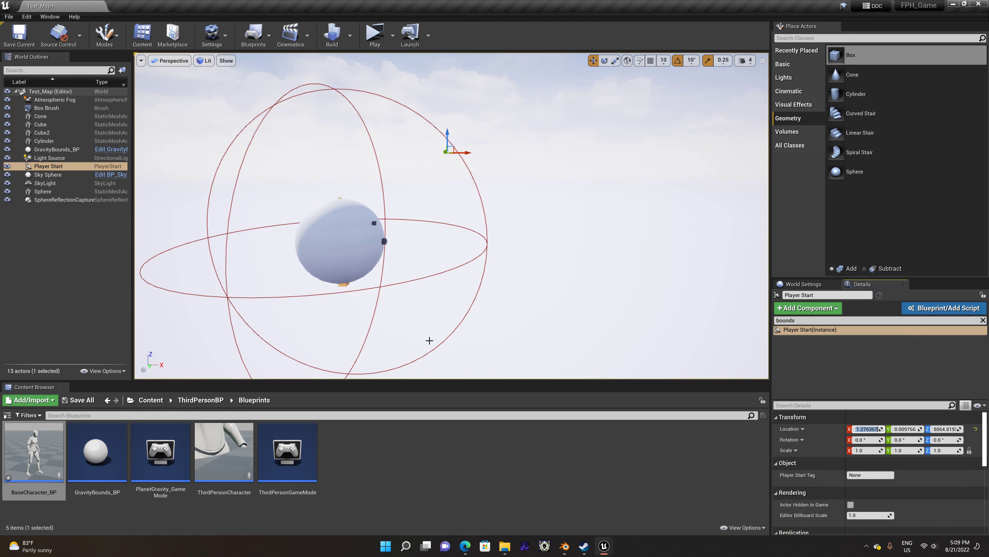
right_click(375, 223)
left_click(375, 223)
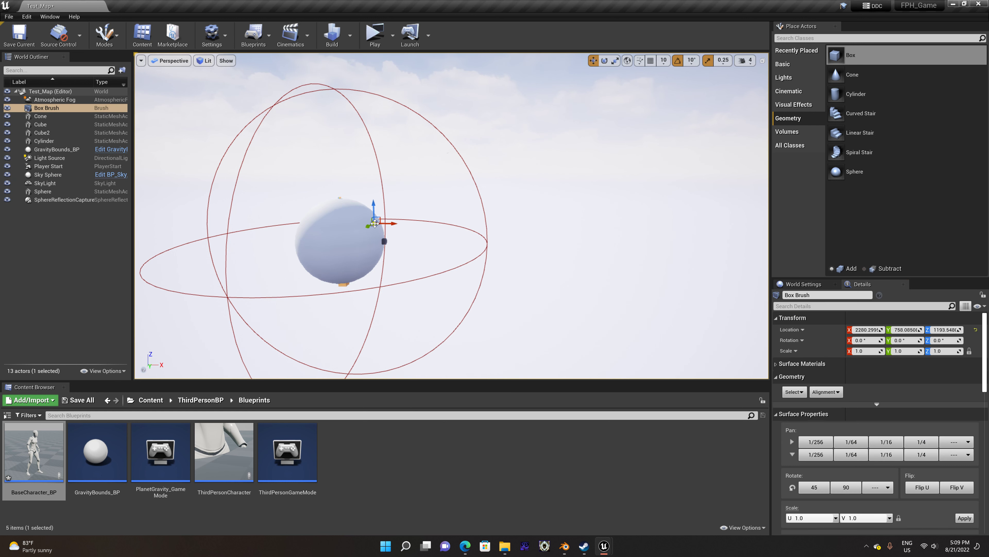
left_click(870, 330)
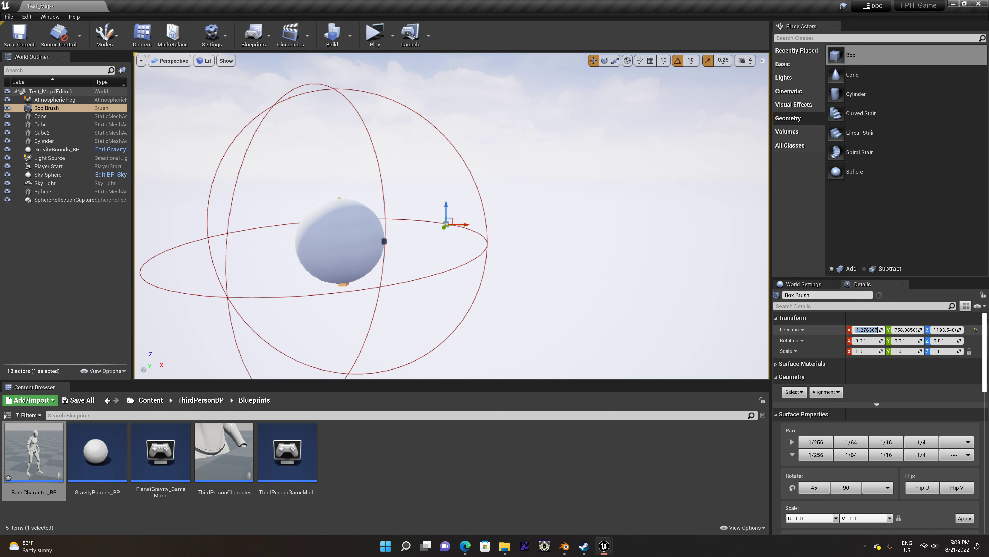
left_click(49, 167)
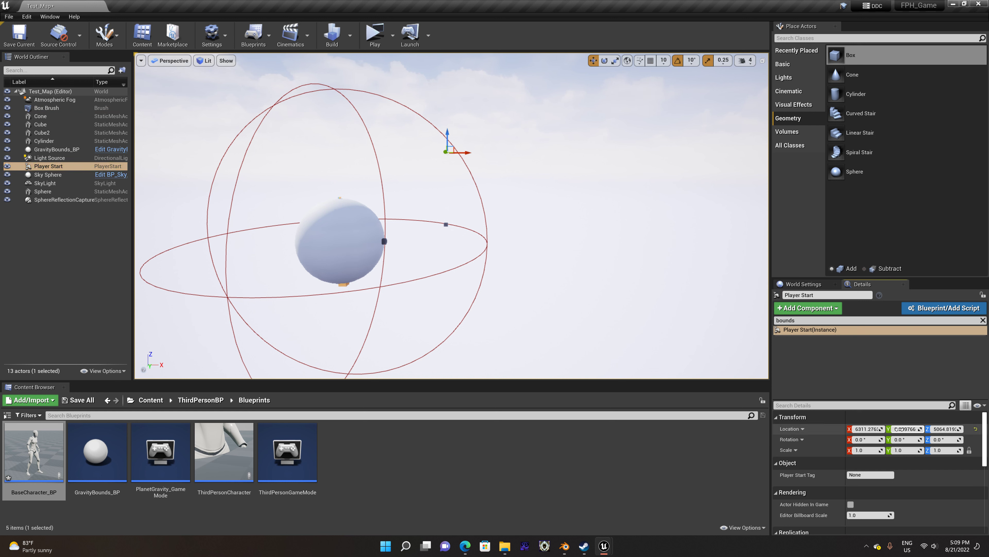
right_click(426, 236)
left_click(440, 229)
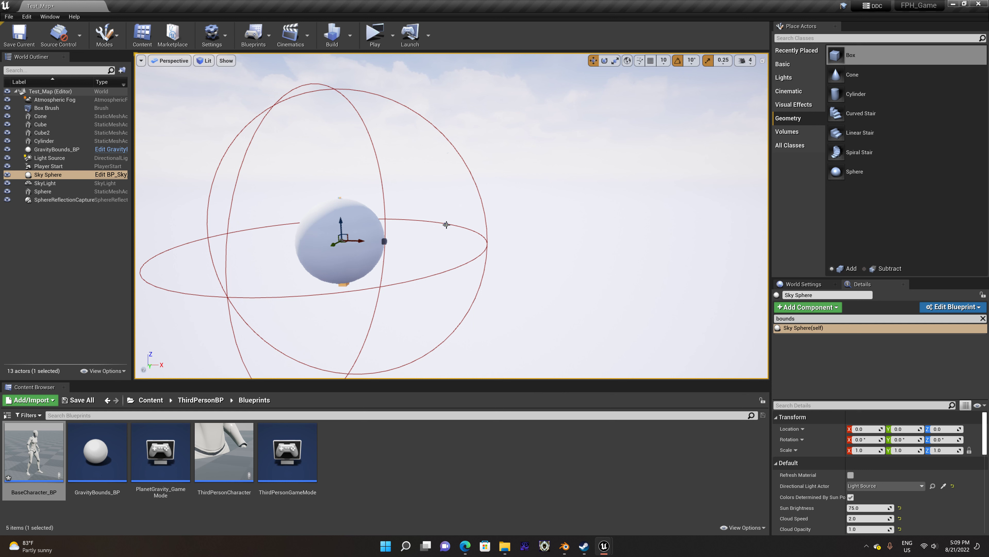
left_click(447, 224)
left_click(907, 329)
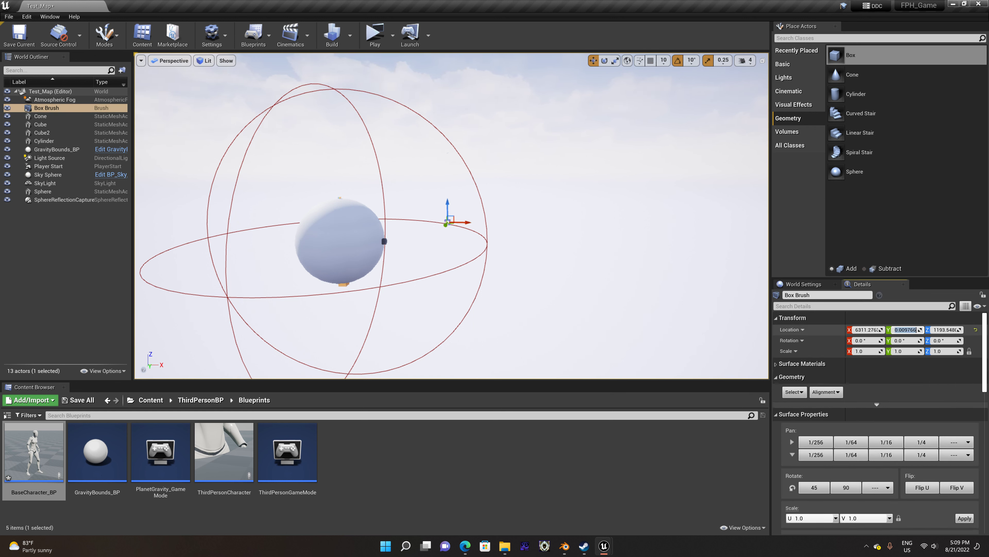
Copy the Player Start's Z location 5064.819 into the Box Brush.
left_click(45, 166)
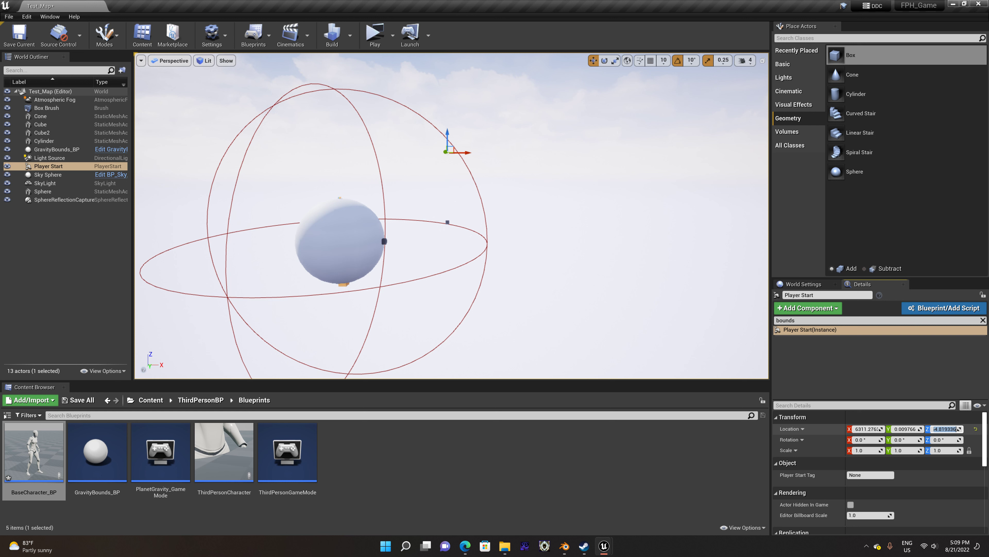
left_click(557, 282)
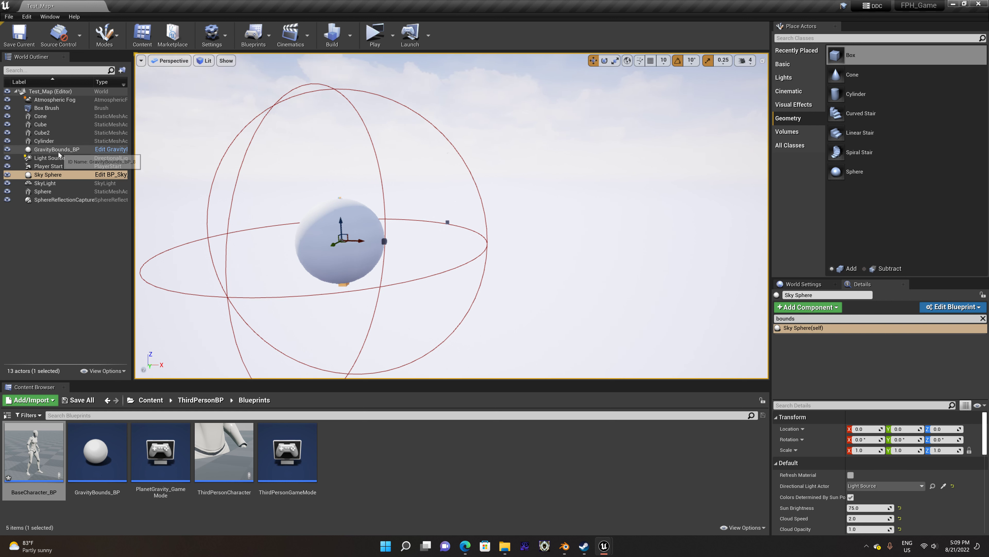
left_click(62, 166)
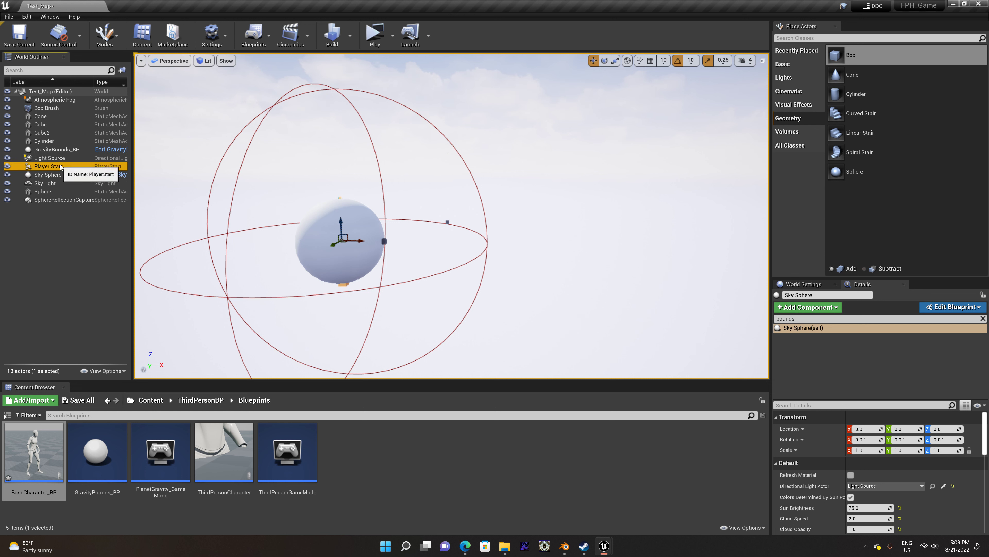
left_click(945, 428)
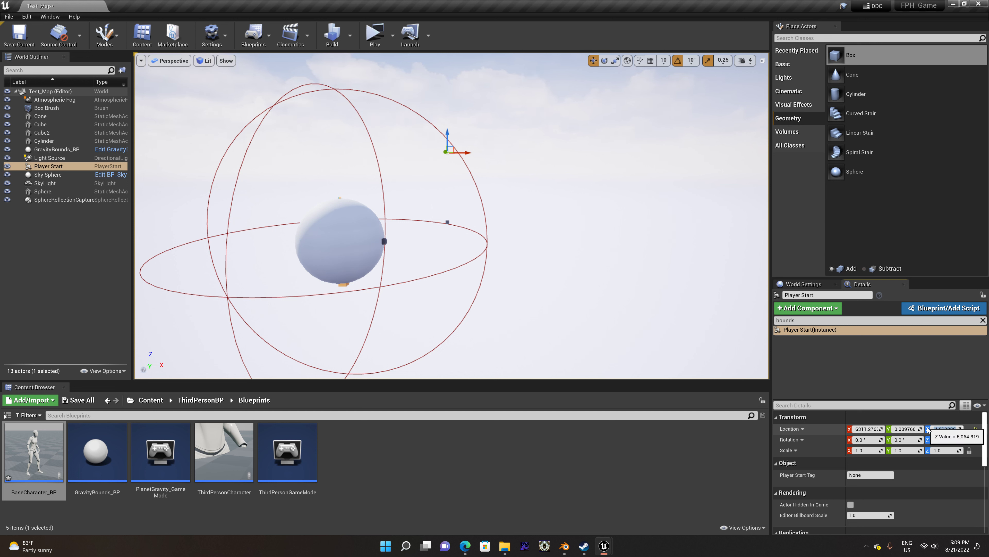
left_click(448, 225)
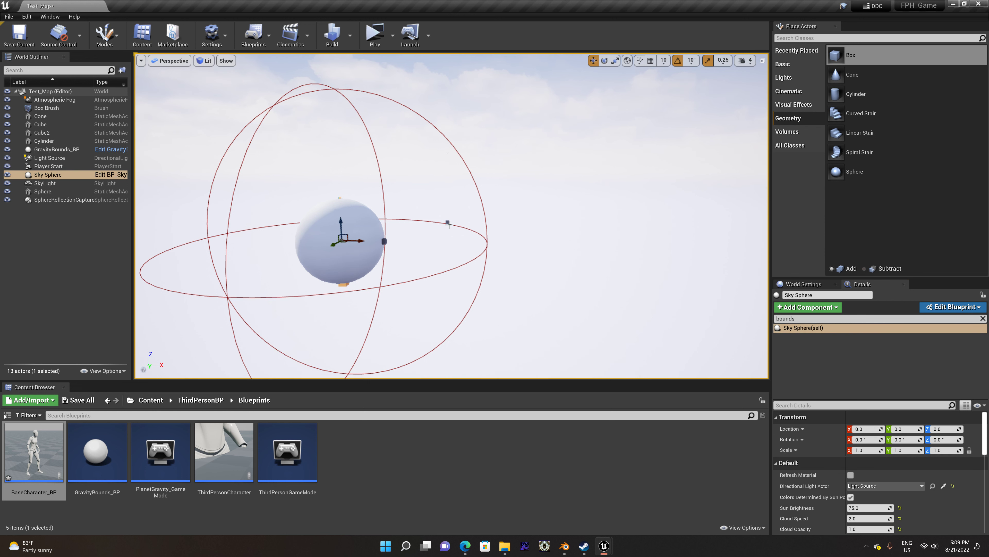
left_click(448, 222)
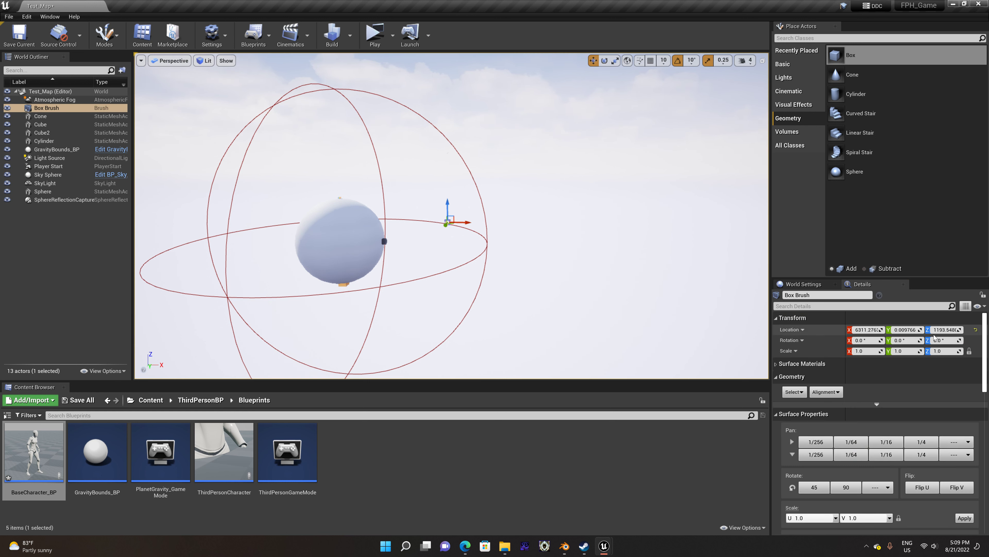
left_click(942, 330)
type("5064.819")
key("Return")
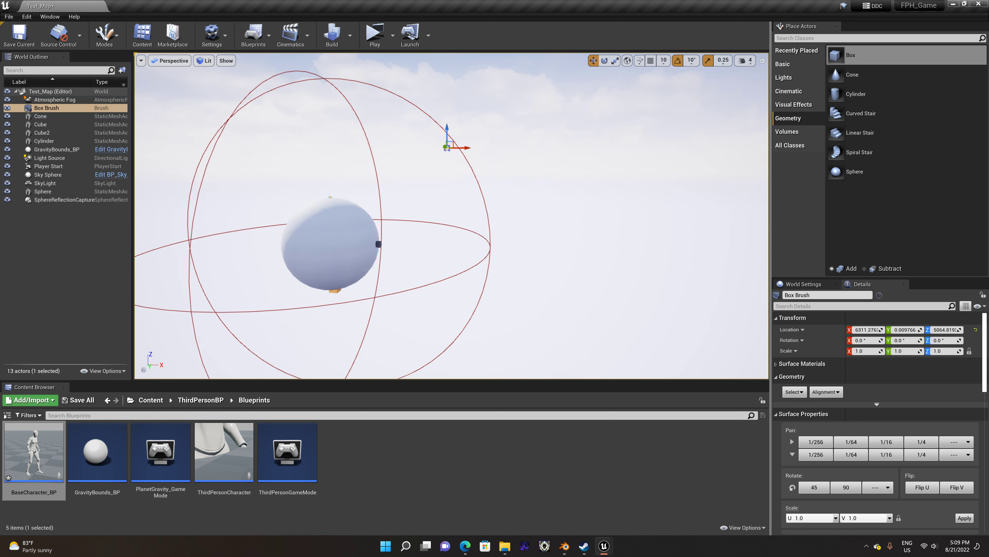
Lower the Box Brush in the sky to sit just beneath the Player Start.
scroll(472, 184, "up", 2)
scroll(472, 184, "up", 2)
scroll(471, 184, "up", 2)
scroll(472, 186, "up", 2)
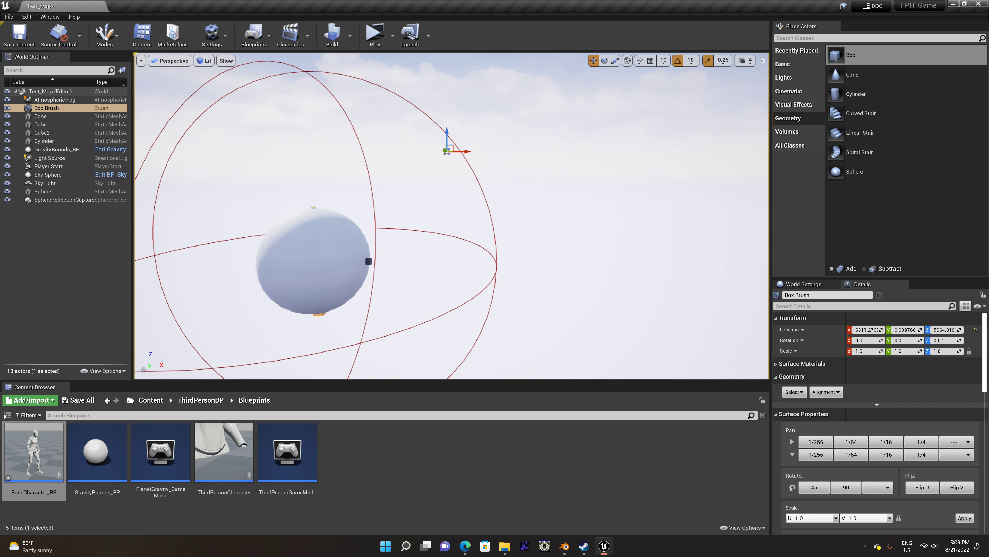
scroll(472, 186, "up", 2)
scroll(472, 186, "up", 2)
scroll(473, 186, "up", 2)
scroll(475, 187, "up", 2)
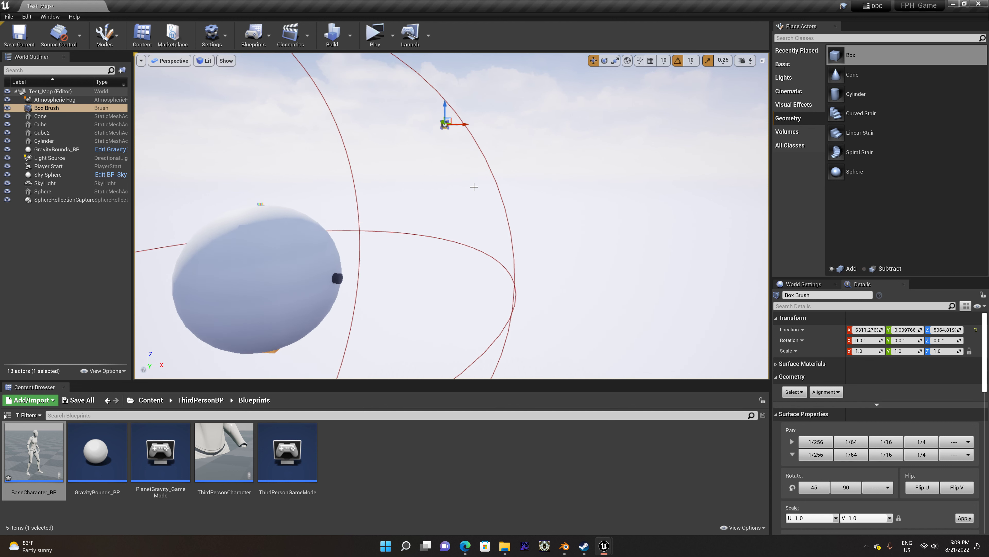
scroll(474, 187, "up", 2)
scroll(474, 187, "up", 2)
scroll(474, 188, "up", 2)
scroll(475, 188, "up", 2)
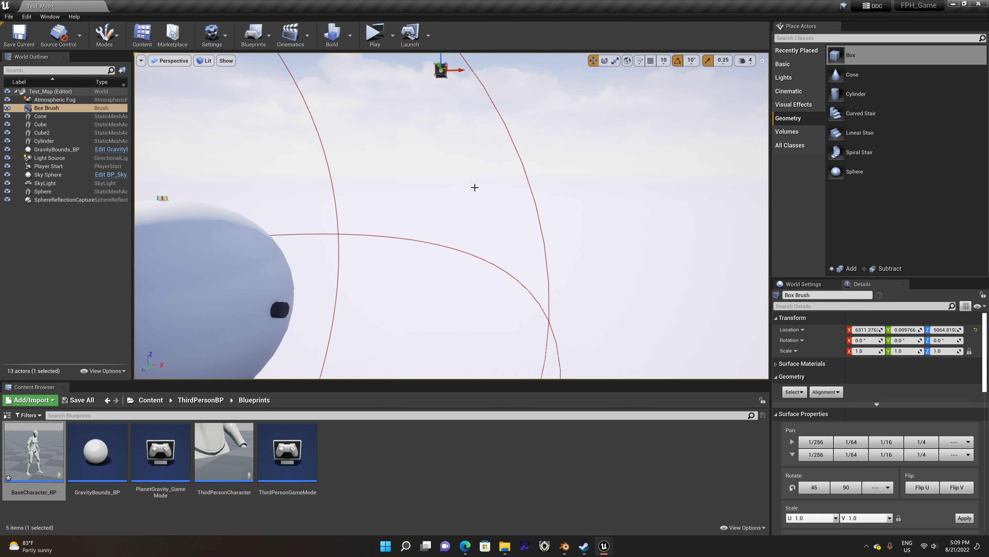
scroll(475, 186, "up", 2)
scroll(475, 186, "up", 2)
scroll(475, 186, "up", 2)
scroll(475, 187, "up", 2)
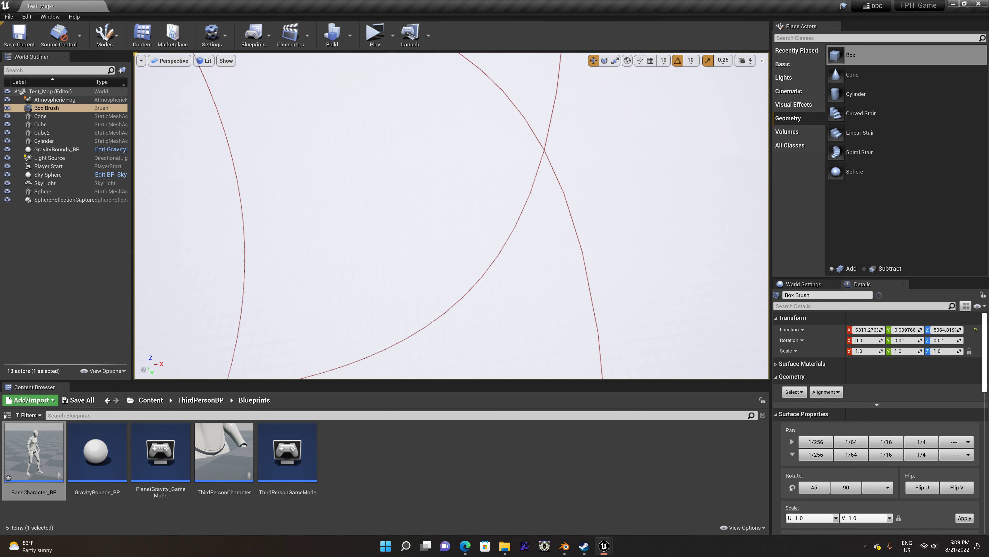
right_click_drag(475, 186, 475, 203)
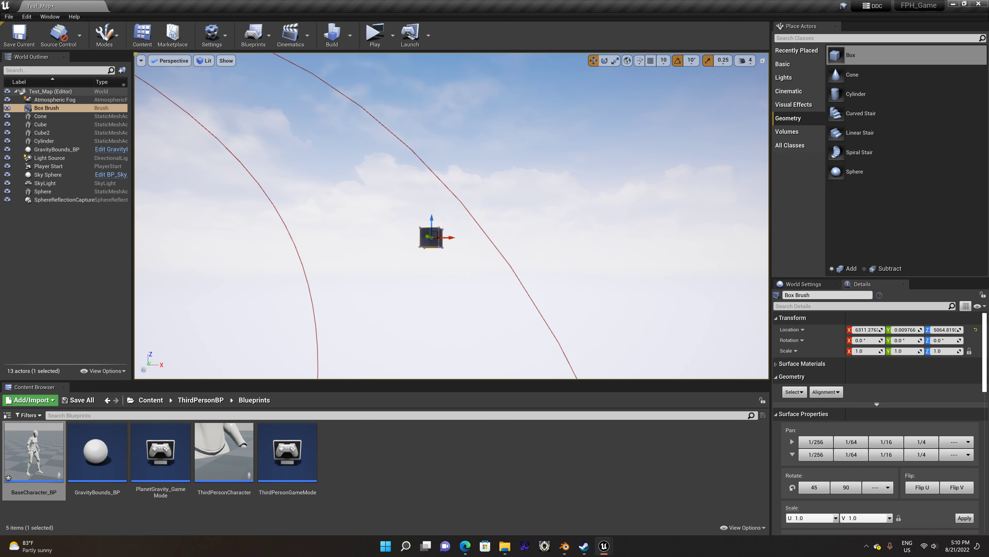
scroll(453, 323, "up", 2)
scroll(449, 319, "up", 2)
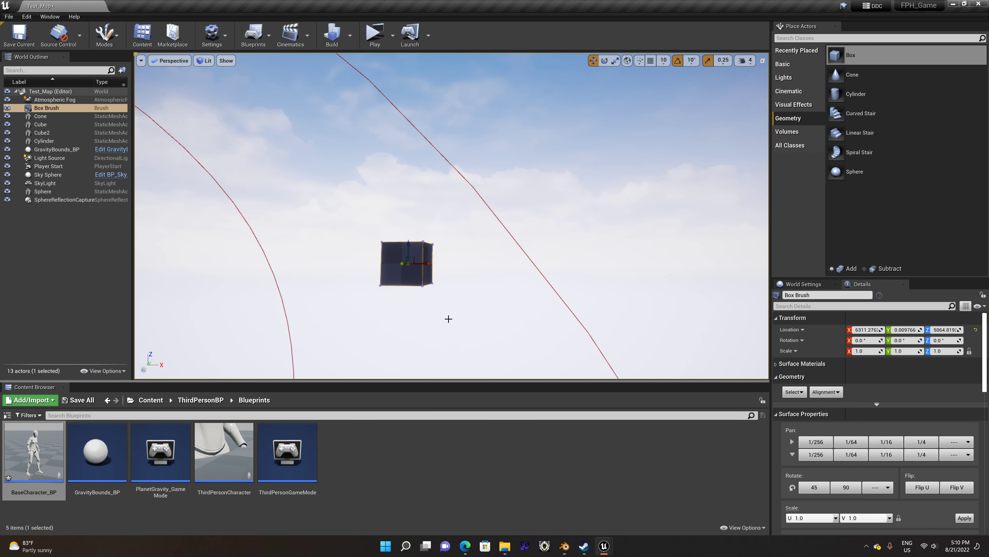
scroll(449, 319, "up", 3)
scroll(448, 319, "down", 1)
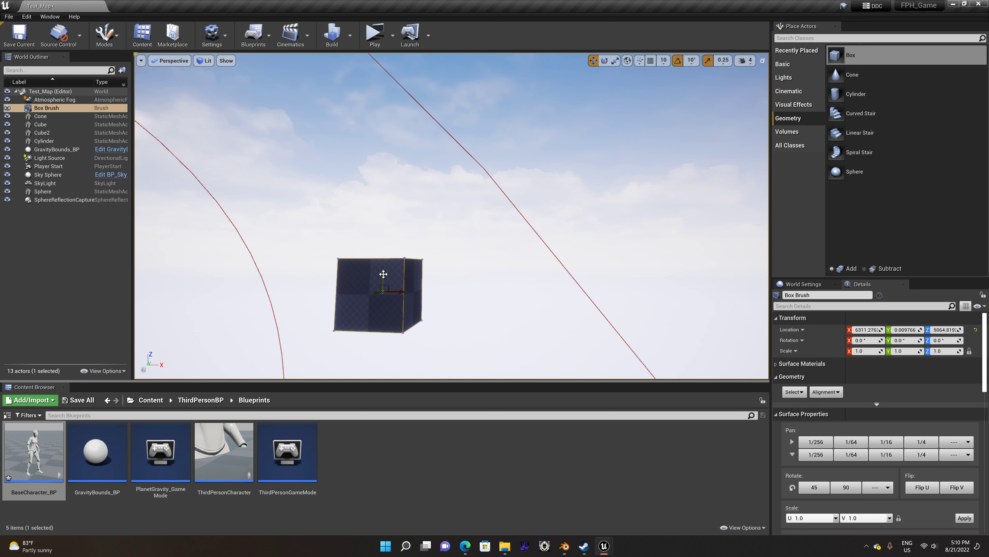
left_click_drag(387, 337, 385, 339)
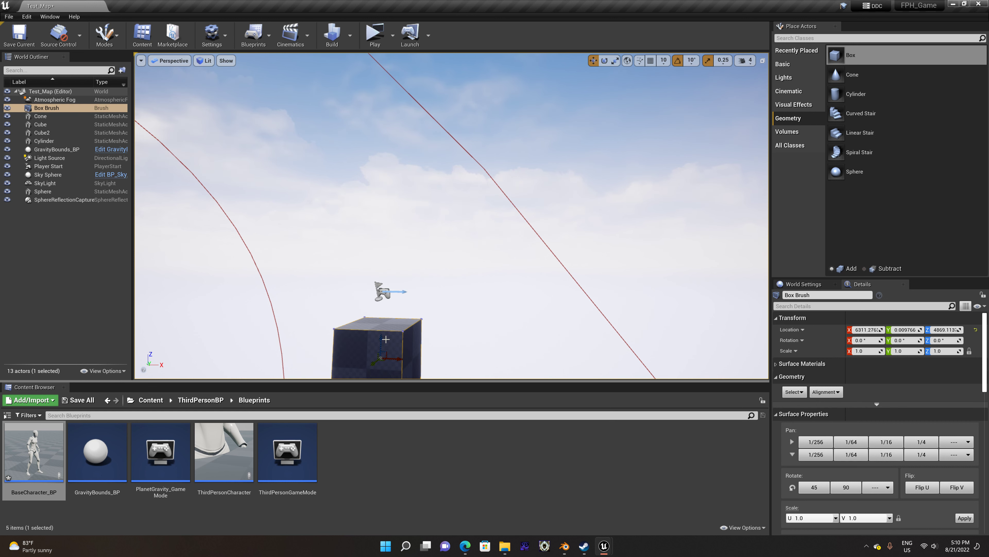
left_click(385, 291)
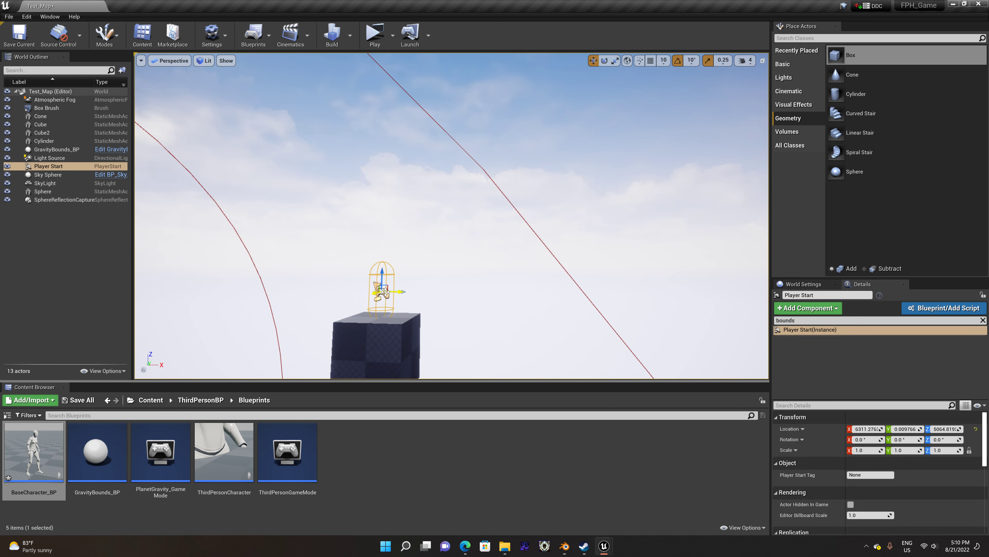
left_click(376, 330)
scroll(411, 328, "down", 5)
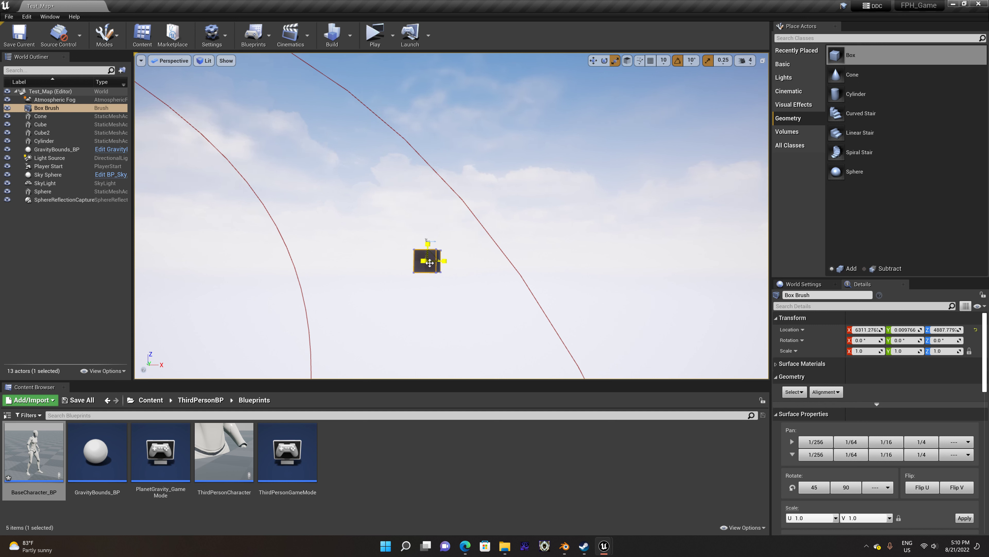
Scale the Box Brush into a flat 4.25 × 4.25 × 0.5 platform.
left_click_drag(428, 259, 429, 236)
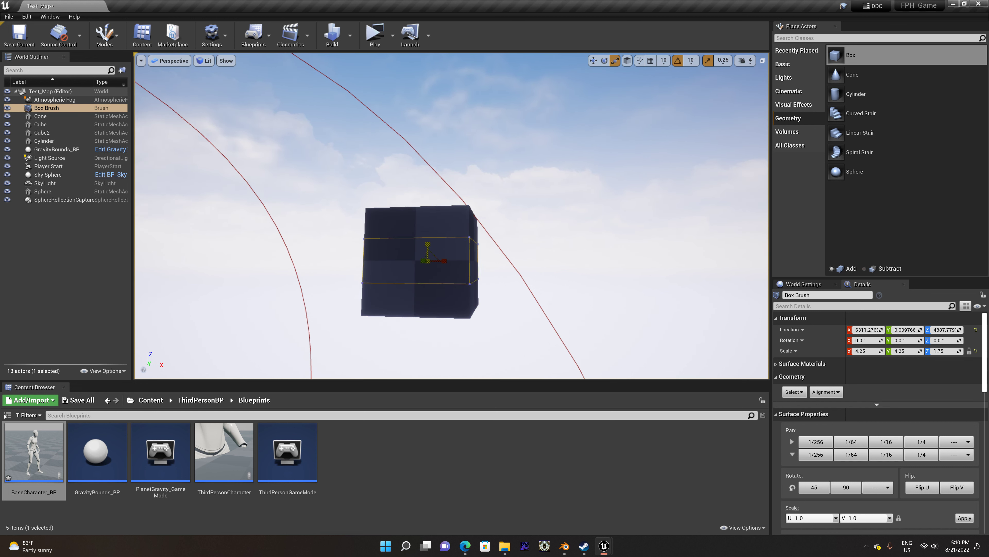
right_click_drag(459, 214, 499, 281)
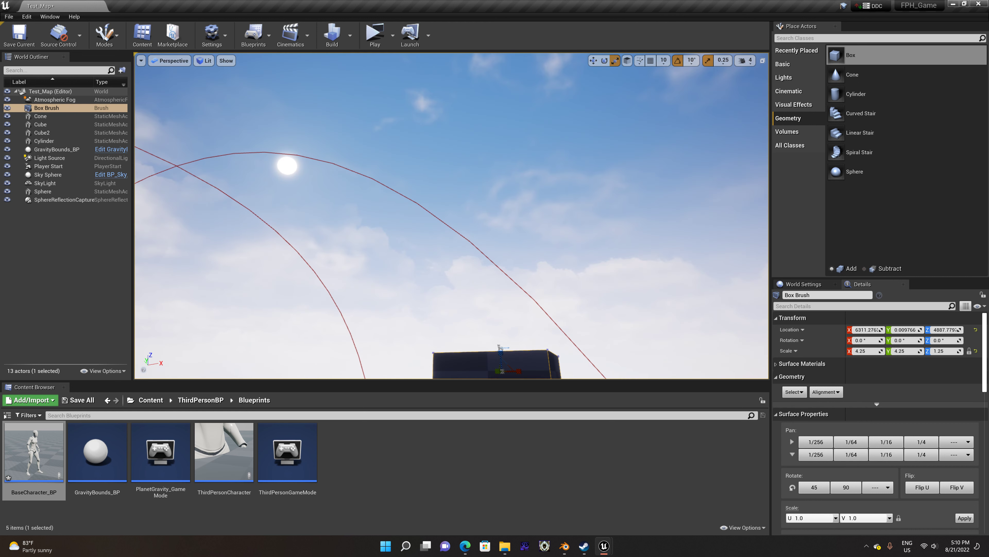
left_click_drag(499, 281, 464, 213)
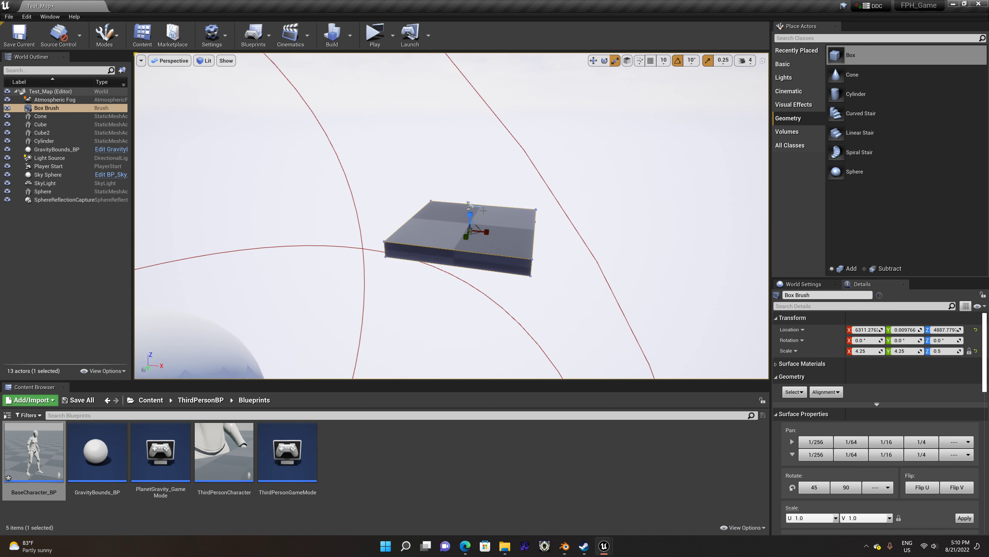
scroll(461, 176, "up", 2)
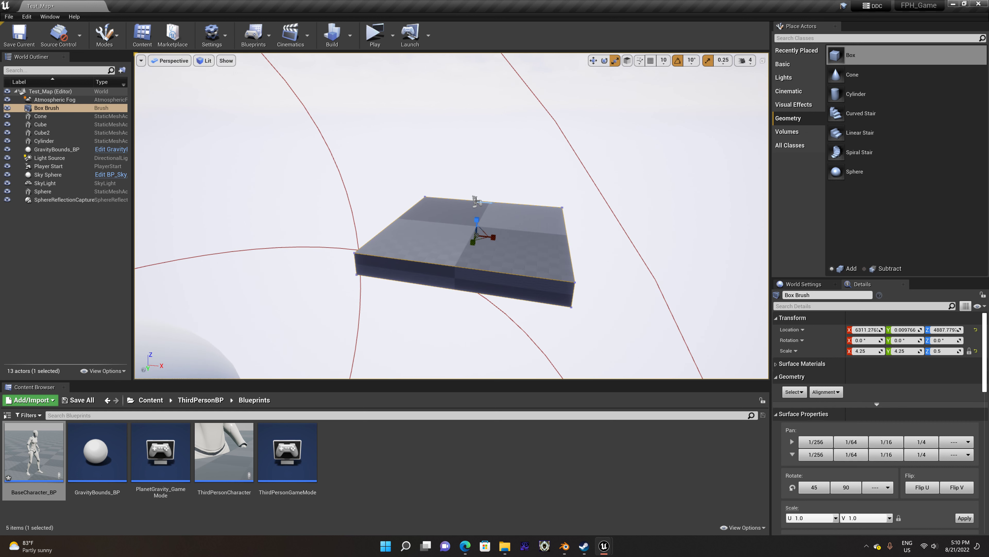
left_click(476, 200)
scroll(475, 201, "up", 2)
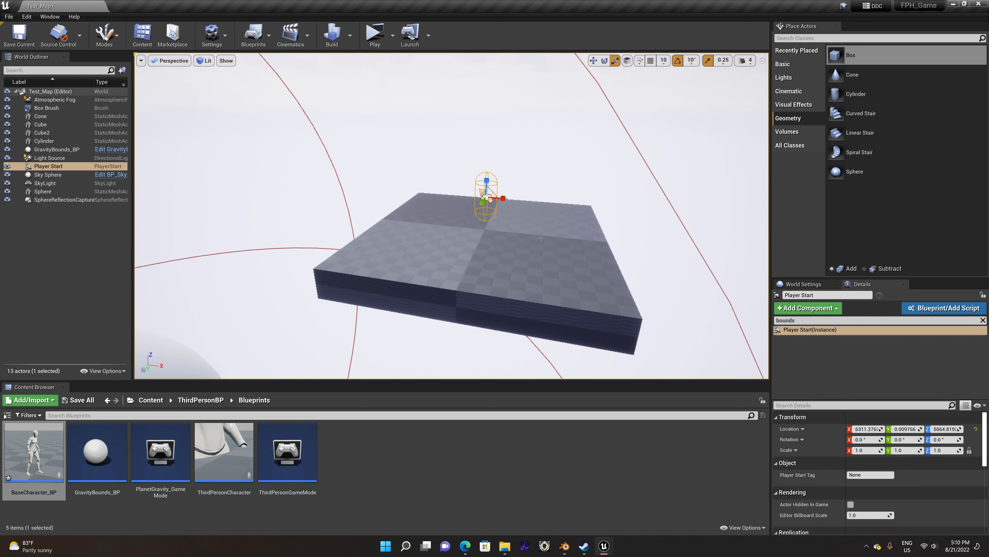
left_click(485, 230)
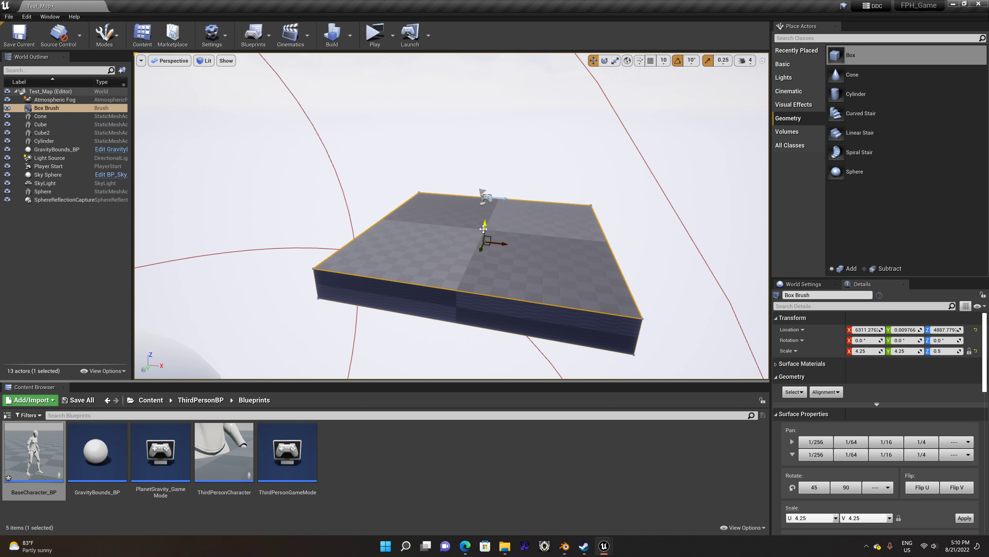
Test-play the level from the Player Start above the platform.
left_click(486, 199)
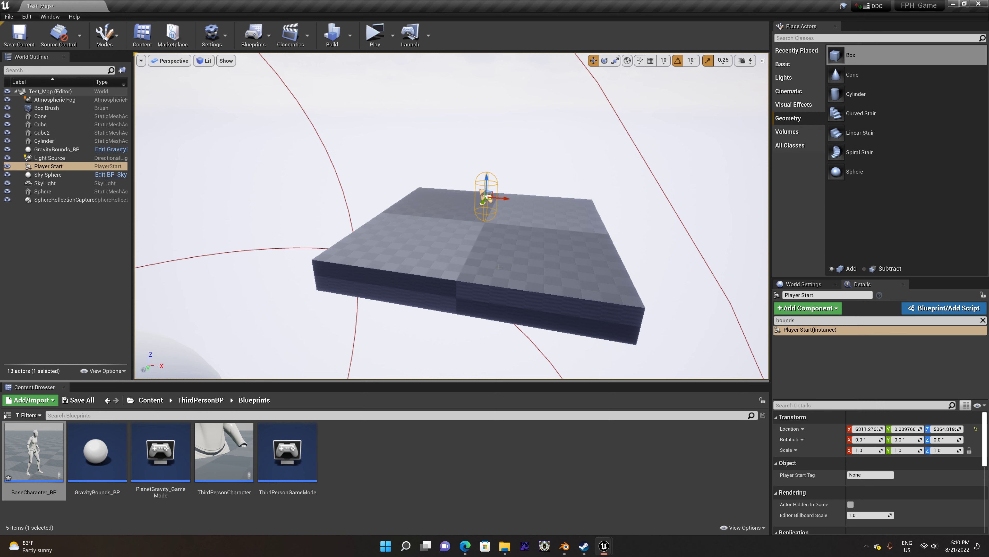
left_click(482, 214)
left_click(483, 198)
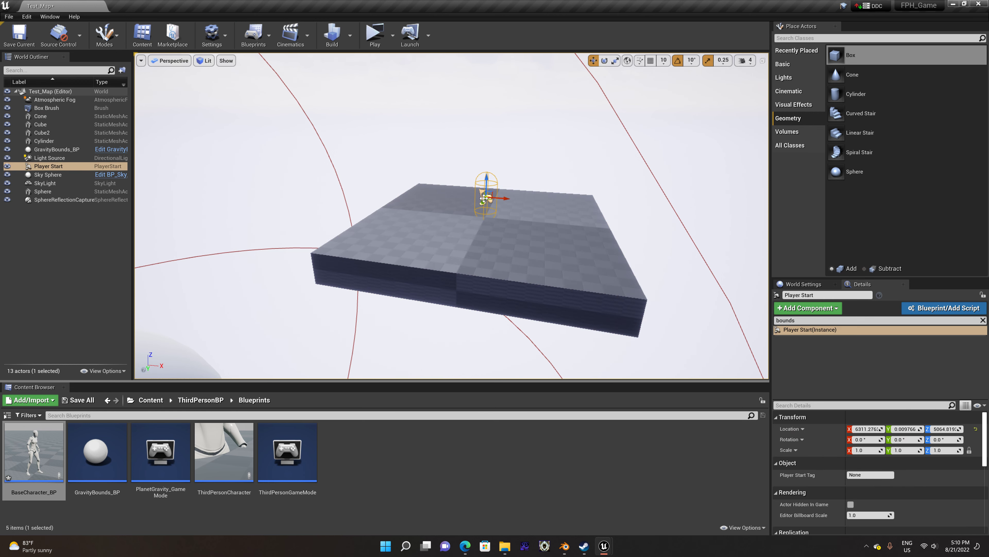
left_click(375, 33)
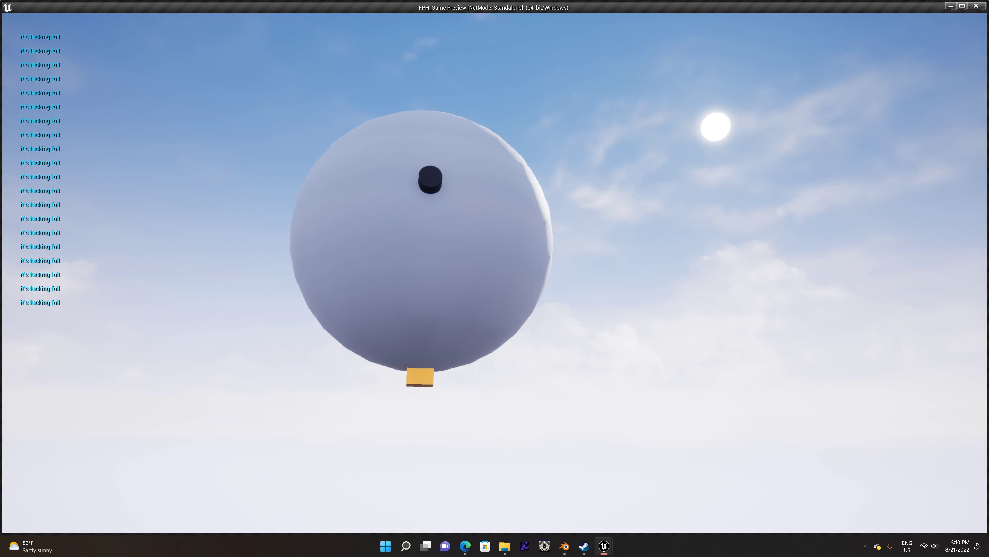
key("Escape")
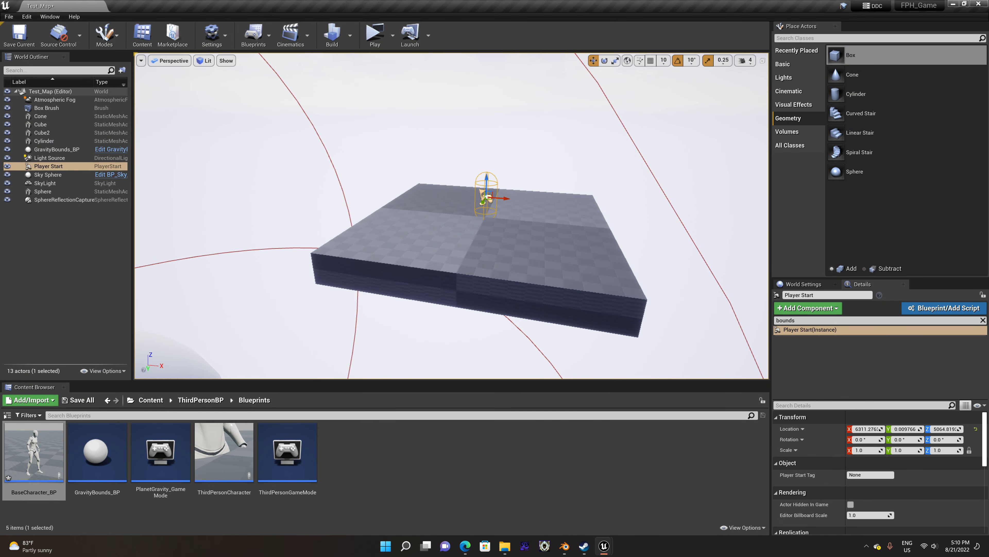
Re-enable Override World Gravity with Global Gravity Z 0.0 and play again.
scroll(557, 267, "down", 3)
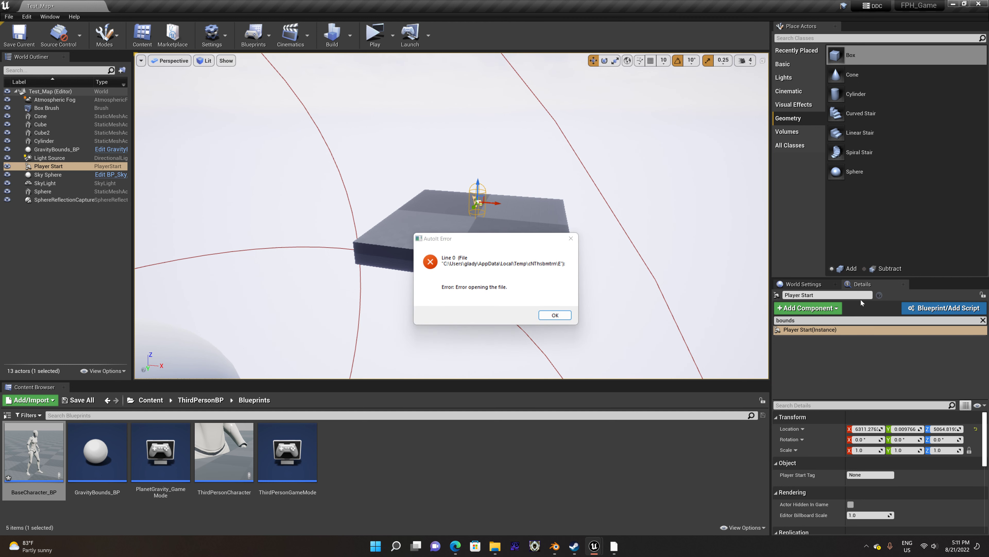
left_click(803, 284)
left_click(851, 344)
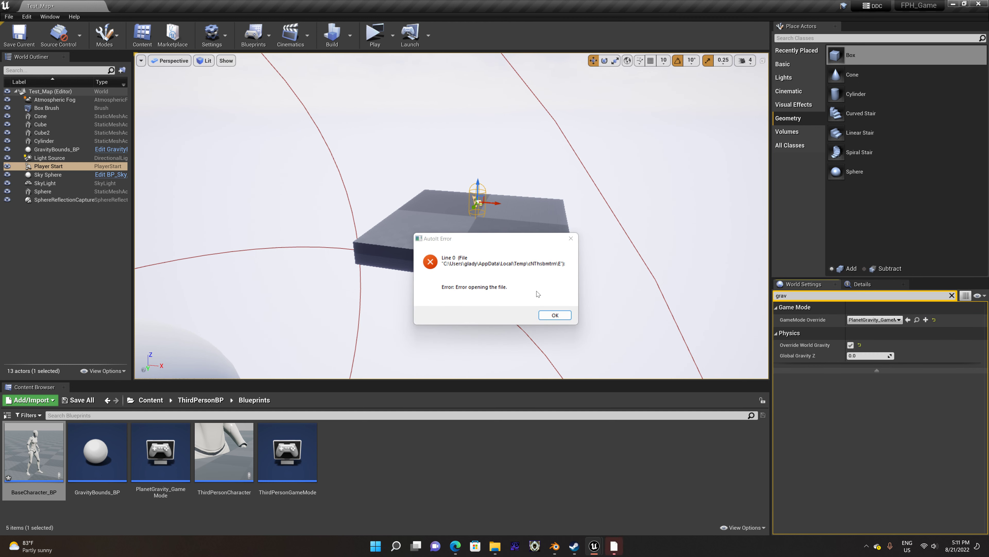
left_click(555, 315)
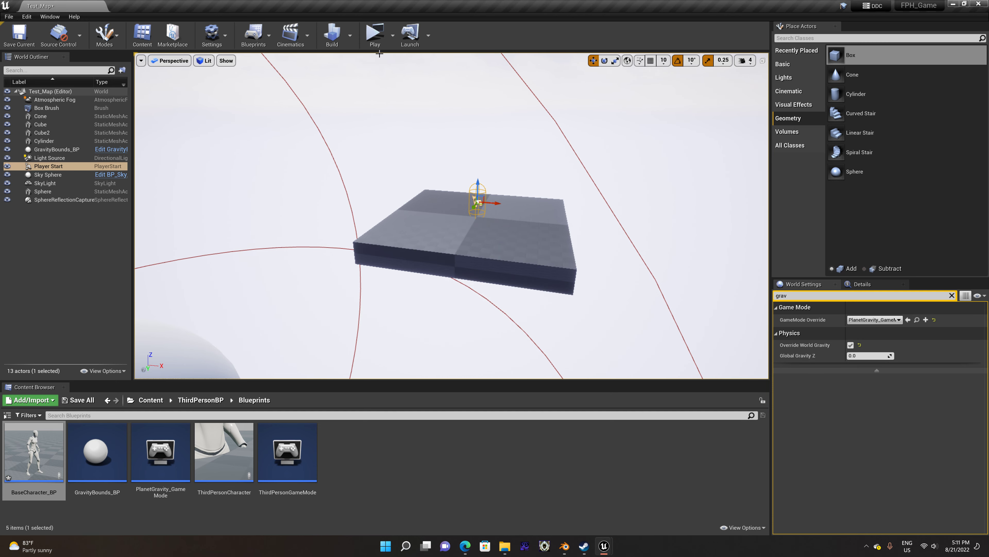
left_click(376, 39)
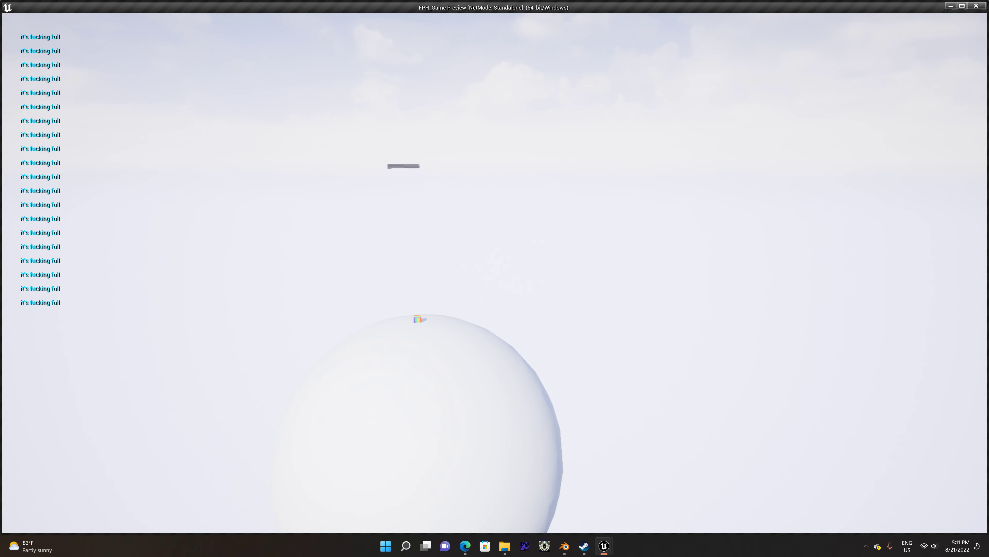
key("Escape")
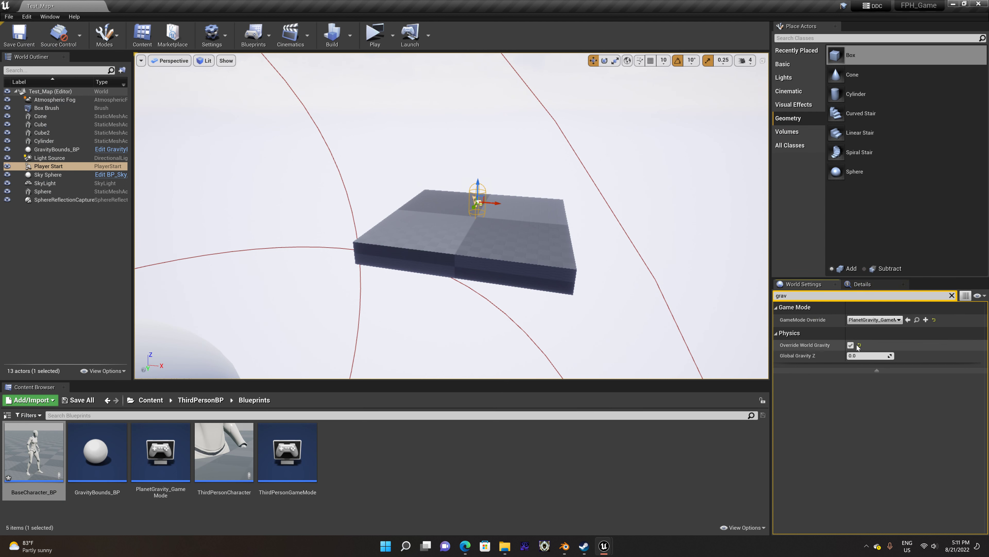
left_click(859, 345)
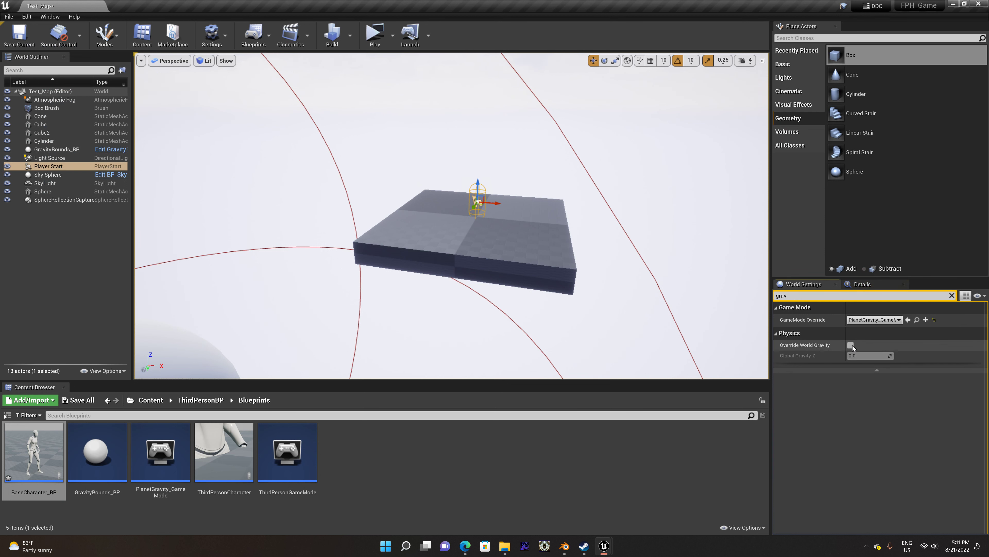
left_click(367, 32)
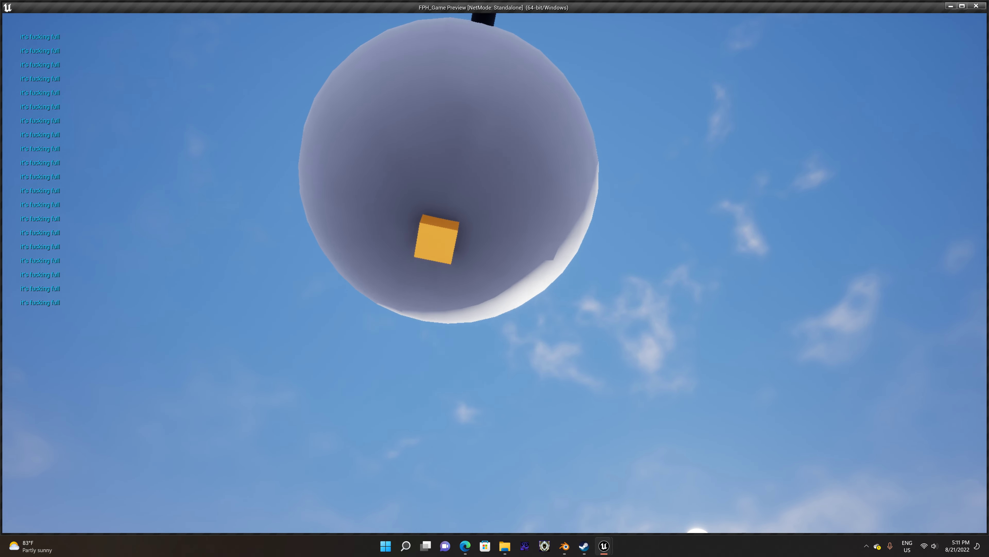
key("Escape")
left_click(486, 254)
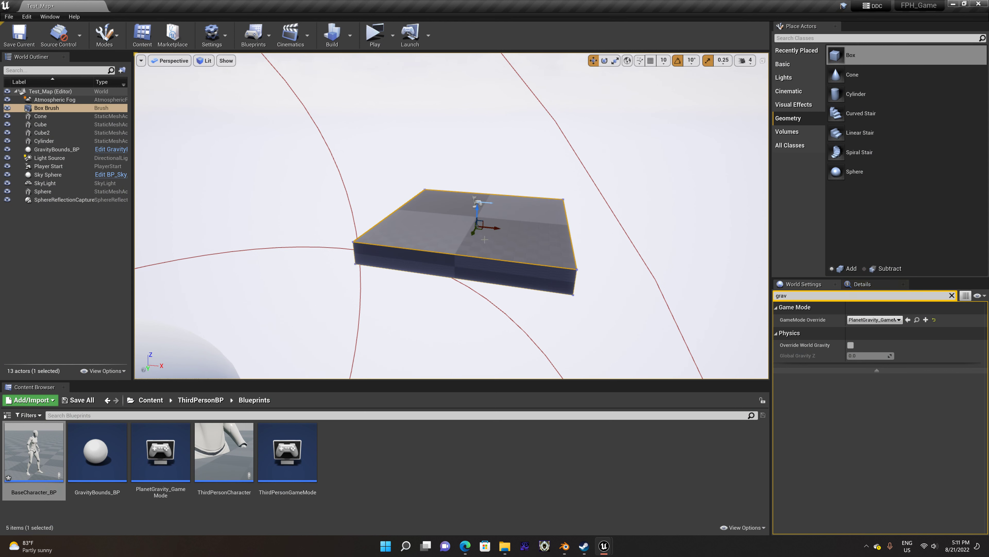
key("Delete")
scroll(479, 216, "up", 2)
scroll(474, 206, "up", 2)
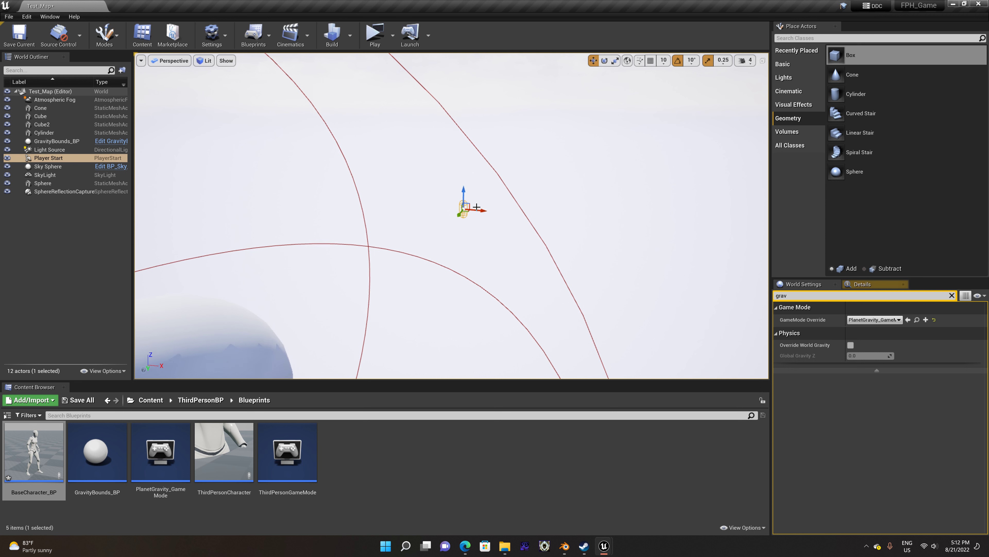
scroll(510, 277, "up", 2)
scroll(549, 278, "up", 2)
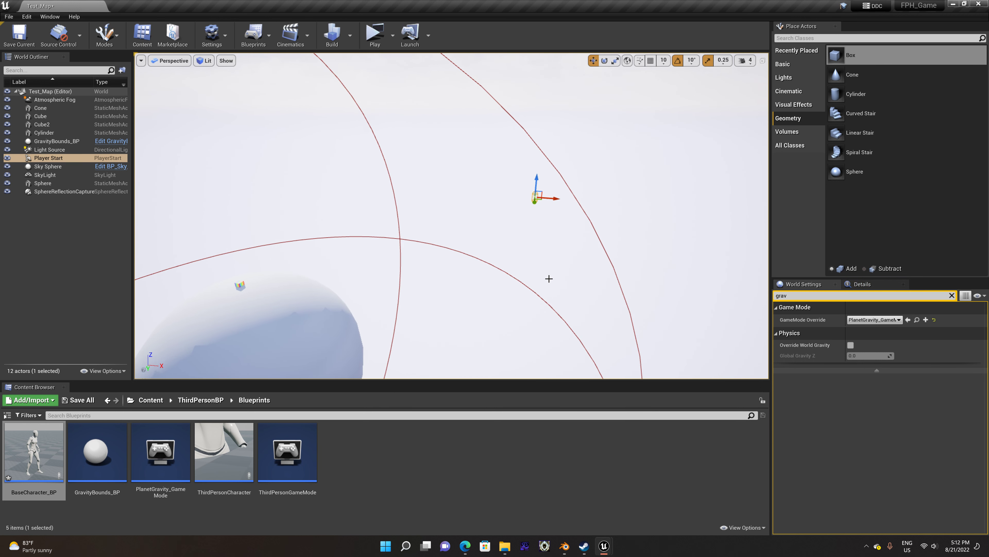
scroll(601, 215, "up", 2)
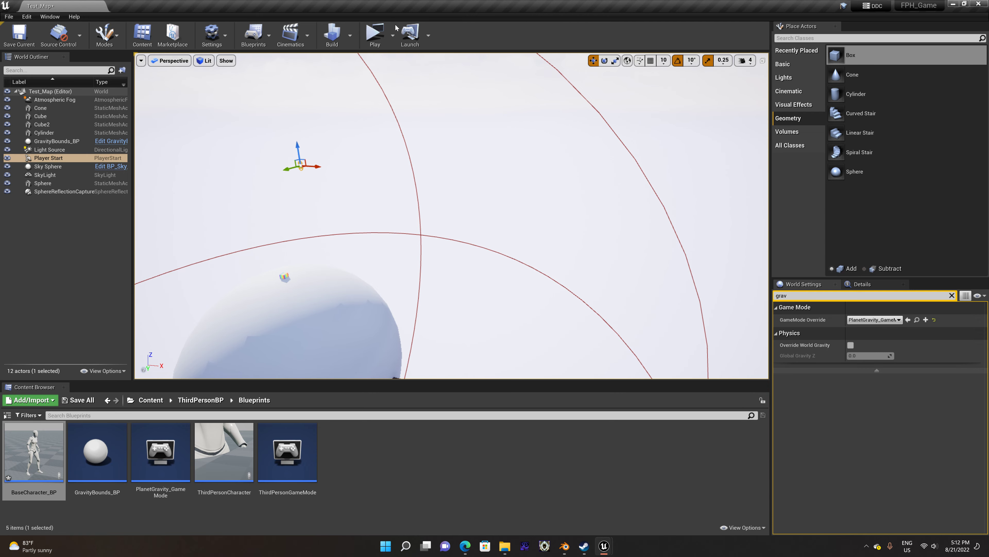
left_click(375, 35)
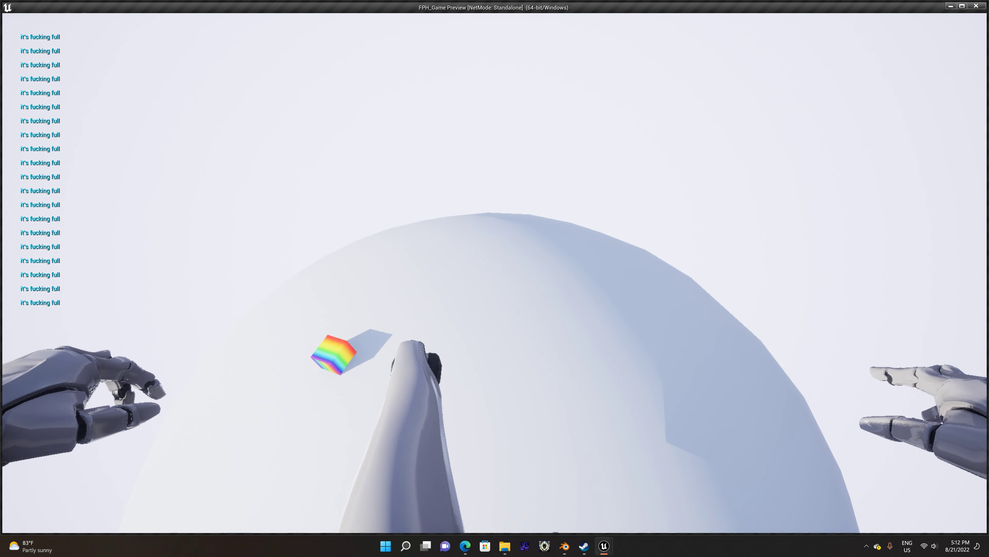
key("Escape")
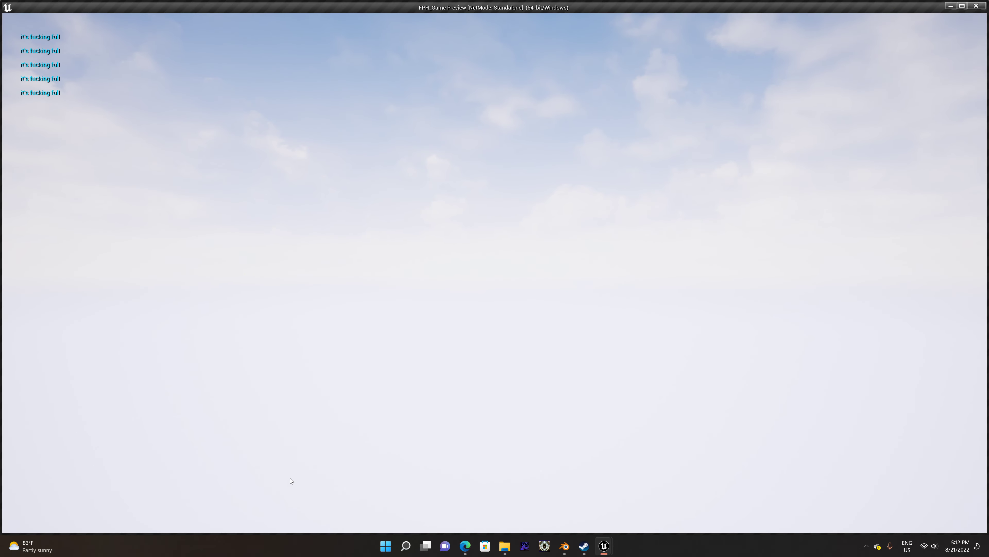
left_click(321, 452)
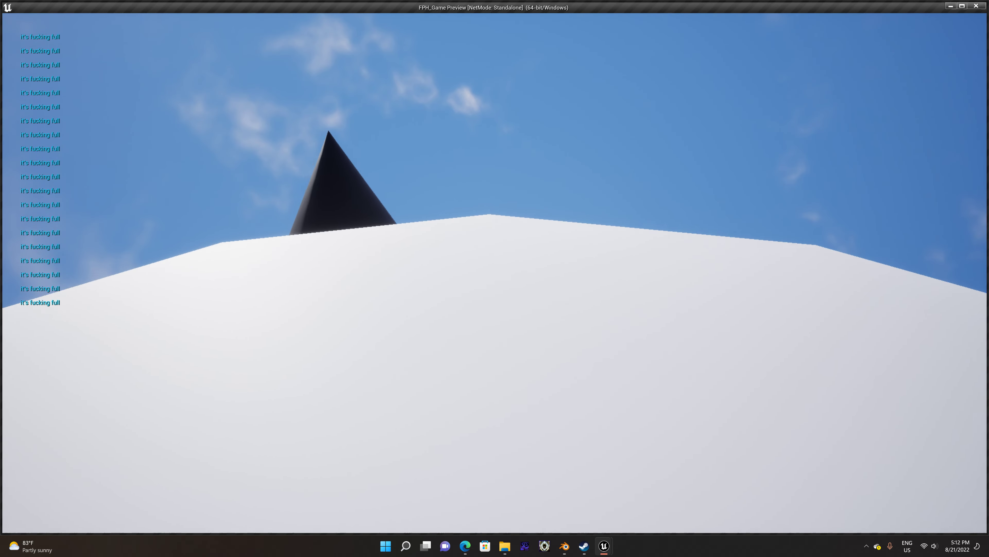
key("Escape")
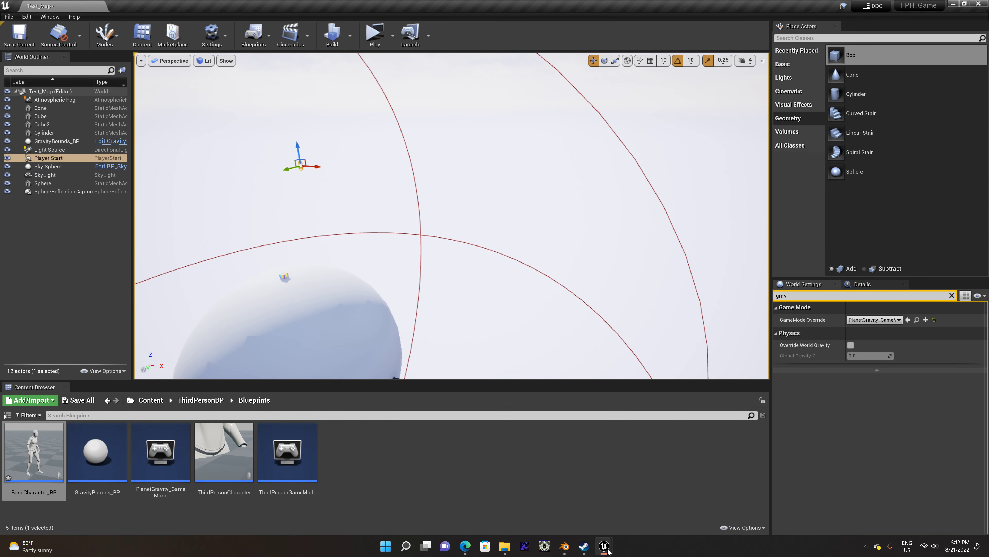
mouse_move(605, 549)
left_click(670, 521)
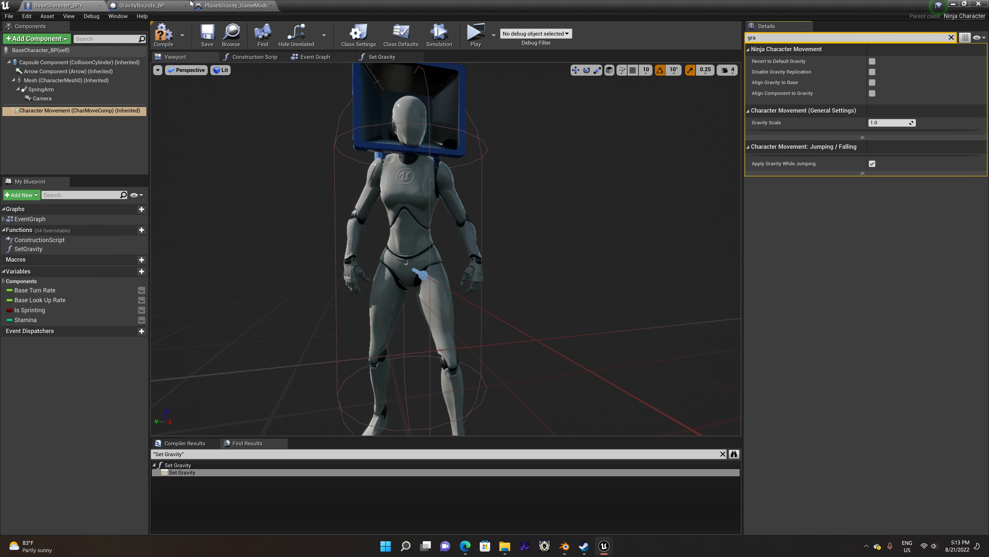
Compile BaseCharacter_BP and run a quick test play with Alt+P.
left_click(168, 33)
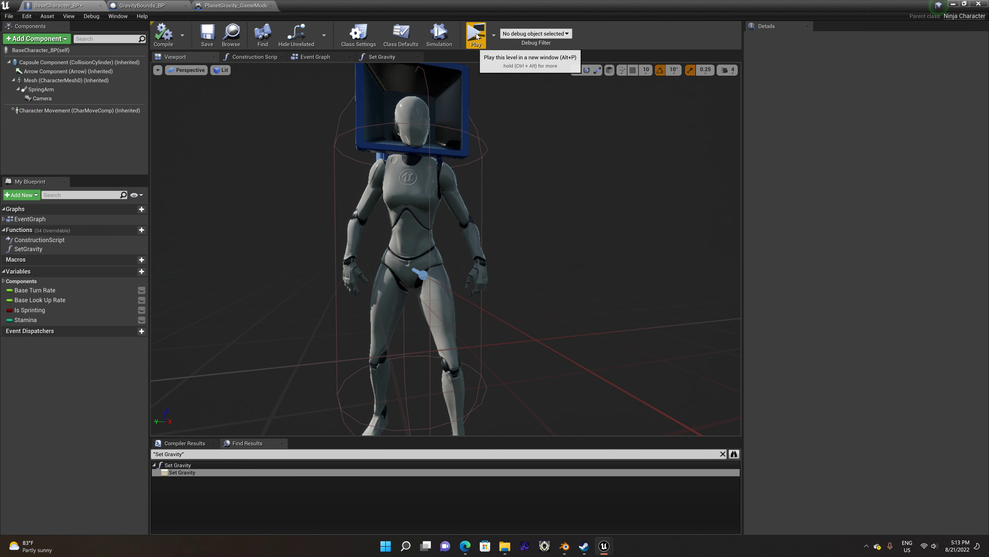
key("alt+p")
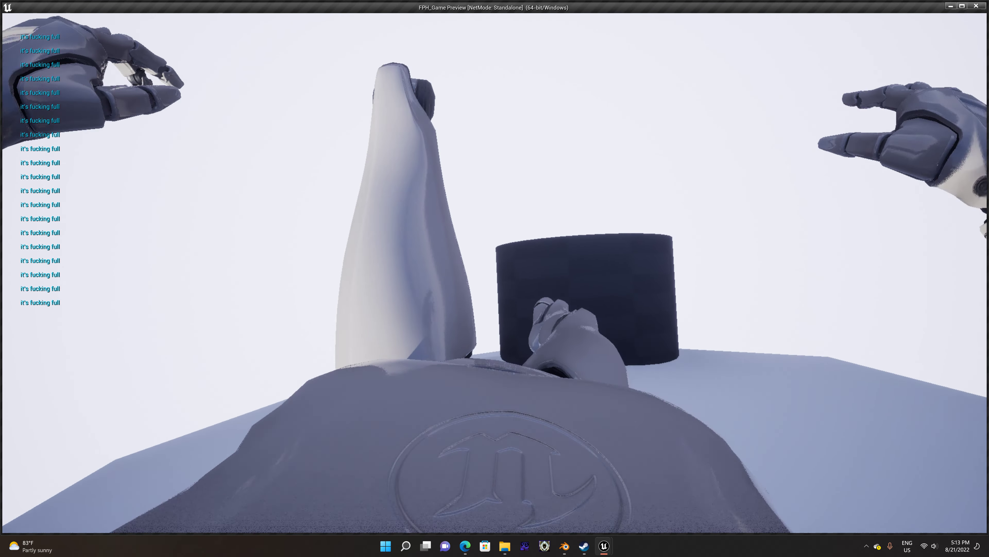
key("Escape")
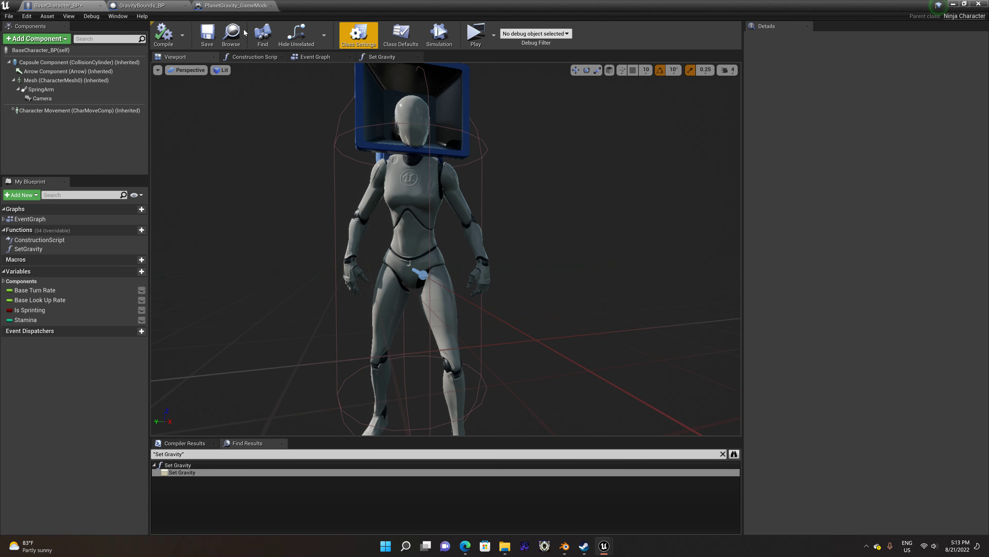
Review GravityBounds_BP's Is Inside Bounds, Set Player Gravity and event graphs, then return to BaseCharacter_BP.
left_click(146, 5)
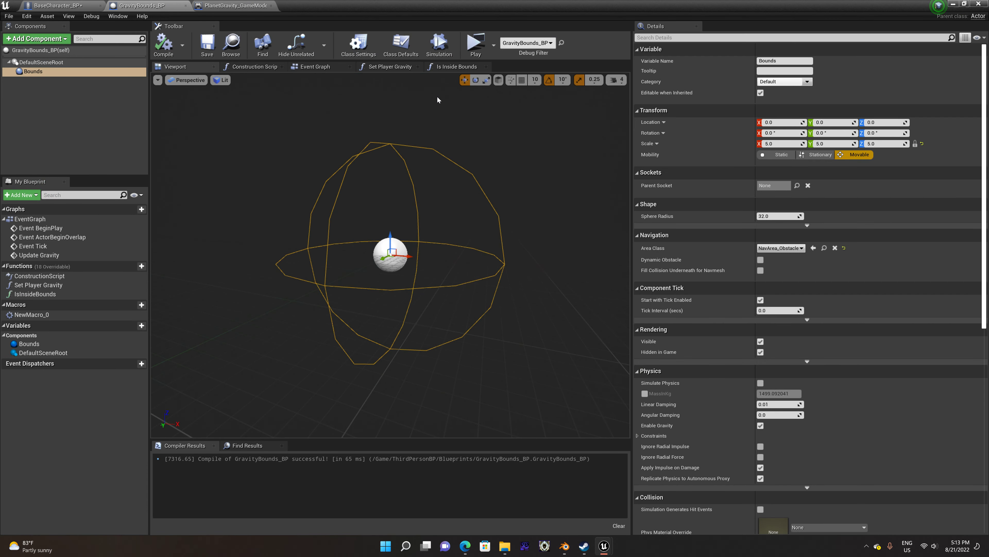
left_click(466, 66)
left_click(386, 67)
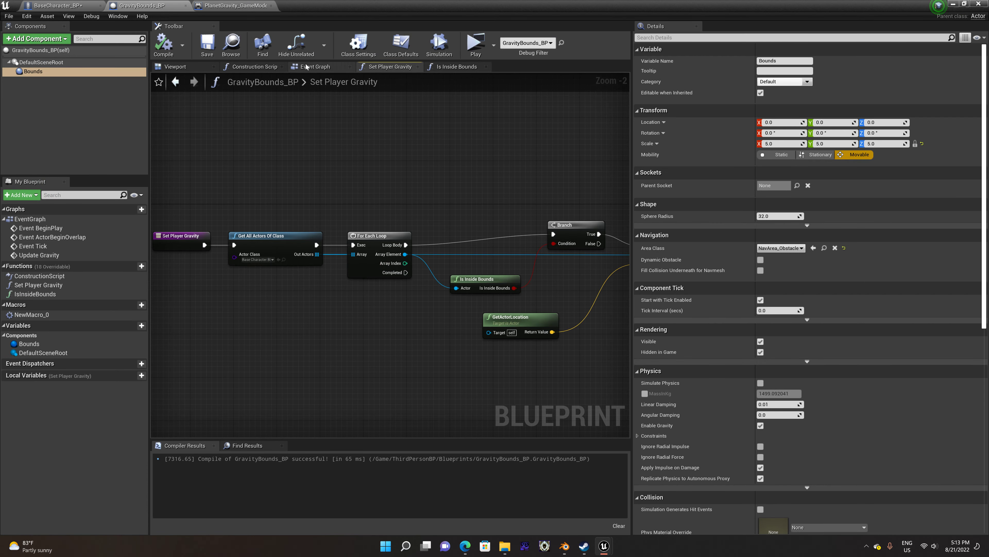
left_click(316, 67)
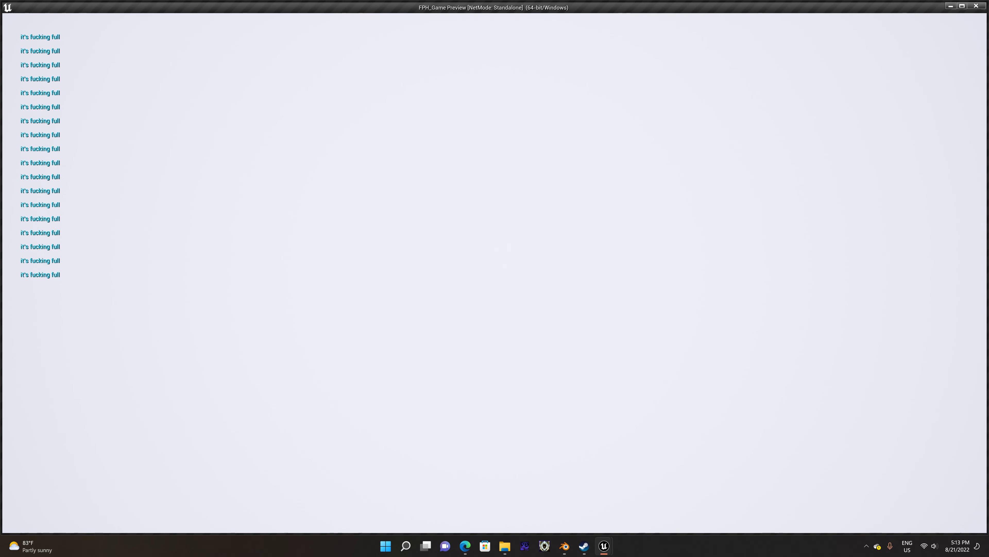
key("Escape")
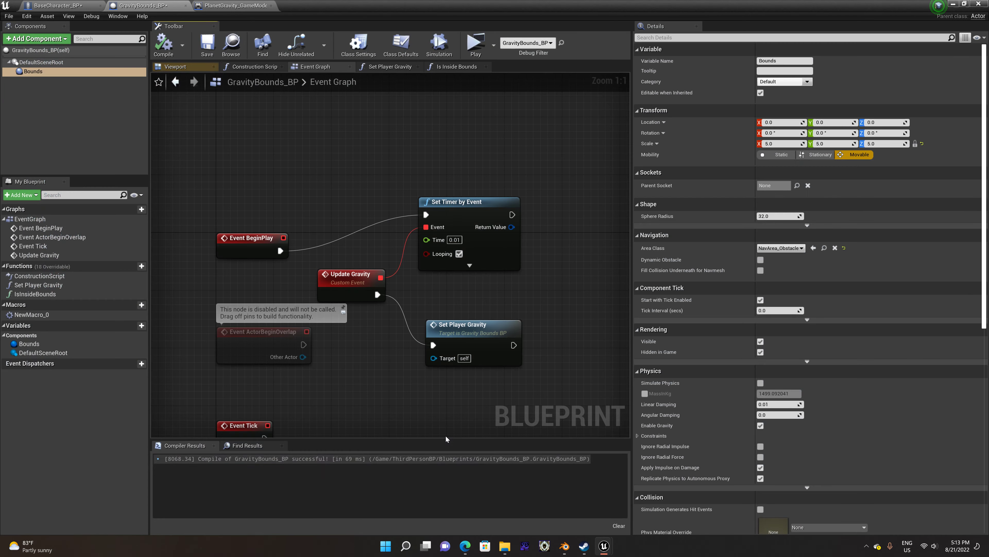
left_click(80, 4)
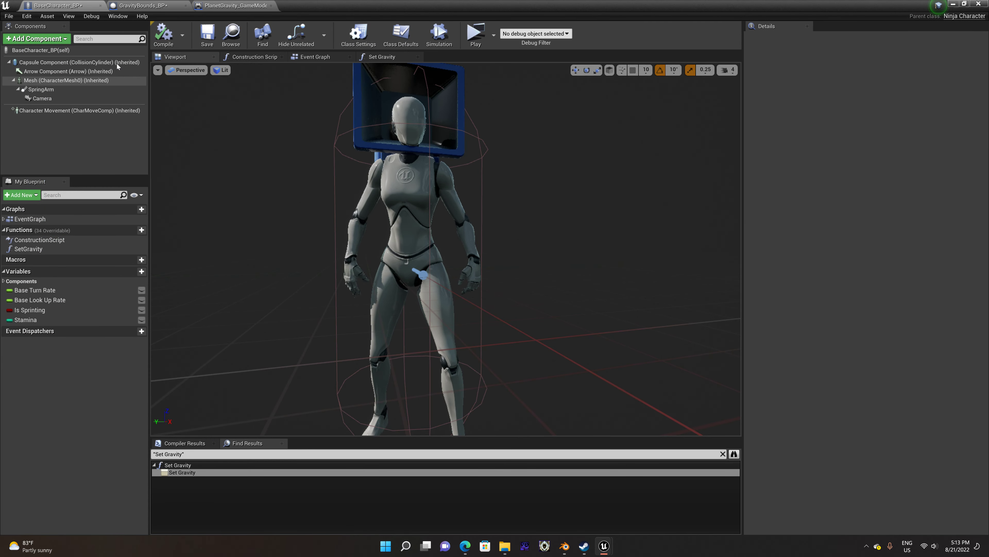
Review the class defaults and Character Movement settings, then compile and test-play BaseCharacter_BP.
left_click(113, 53)
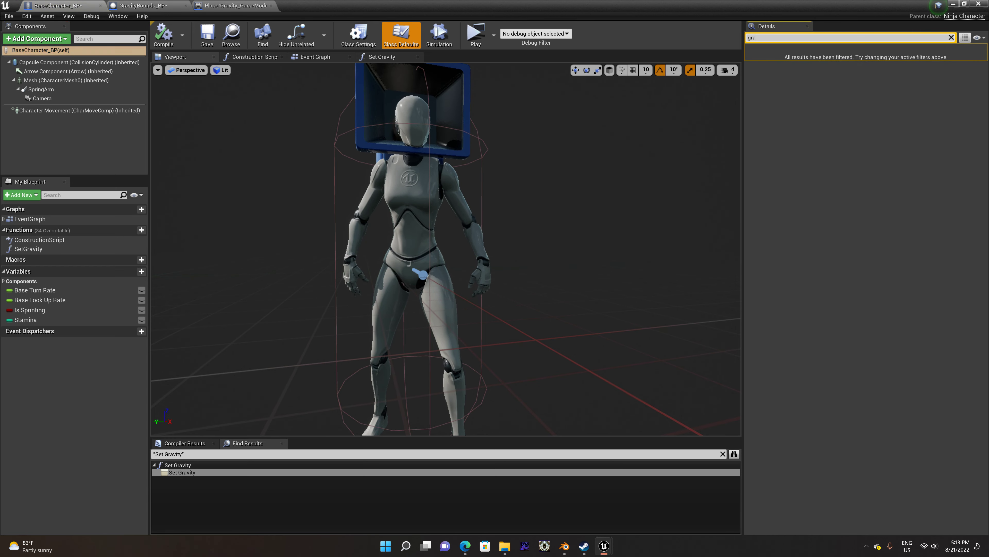
left_click(952, 38)
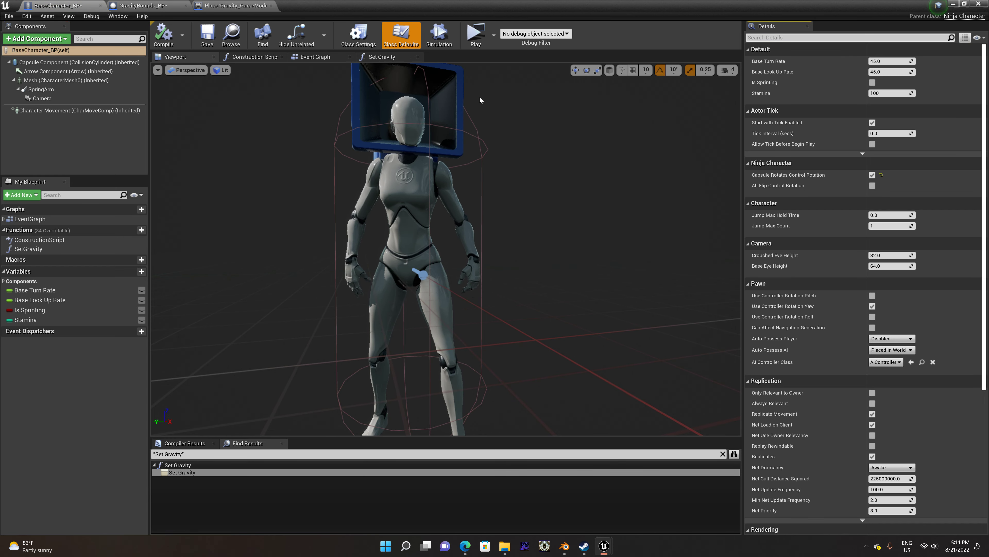
left_click(68, 110)
left_click(549, 315)
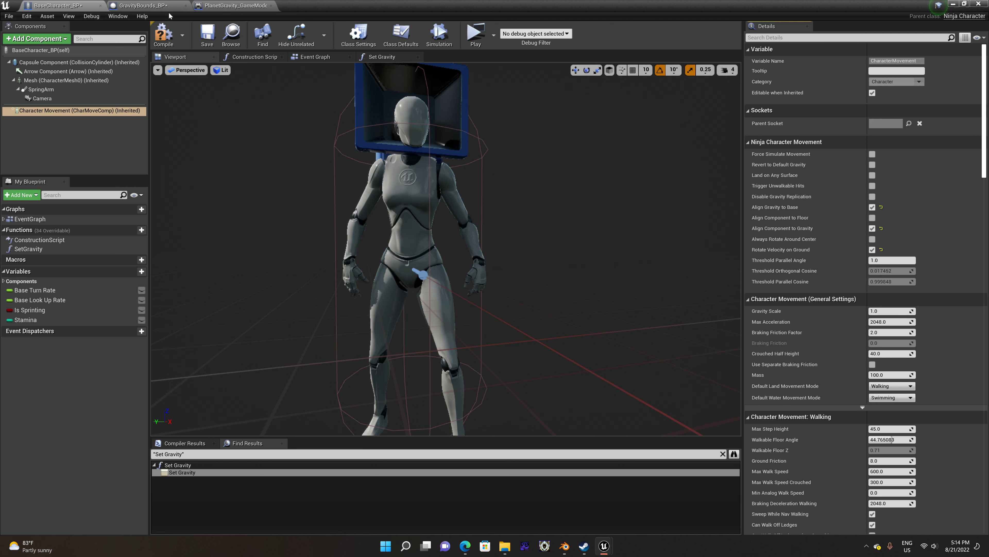
left_click(164, 33)
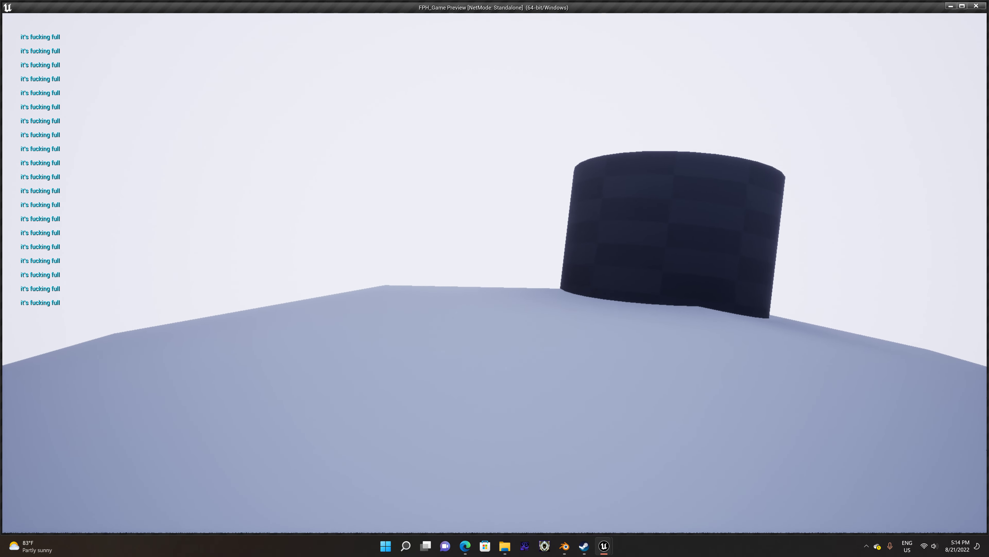
key("Escape")
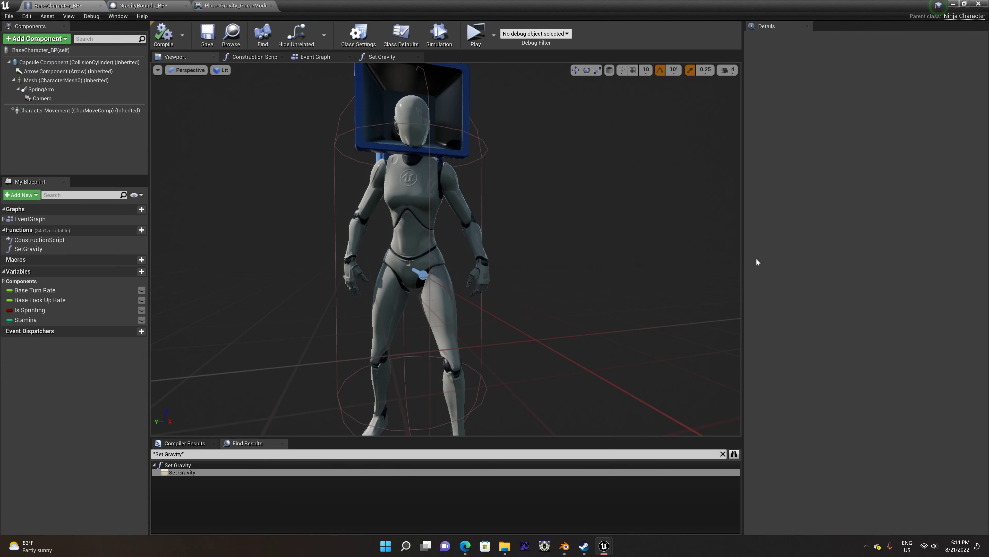
Disable Rotate Velocity on Ground, recompile, and test sprinting in play.
left_click(67, 112)
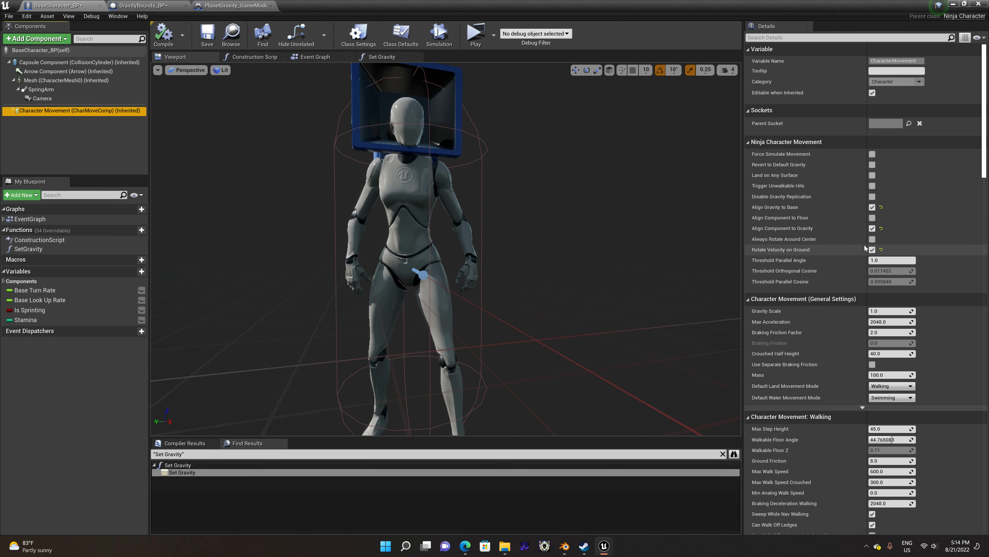
left_click(872, 249)
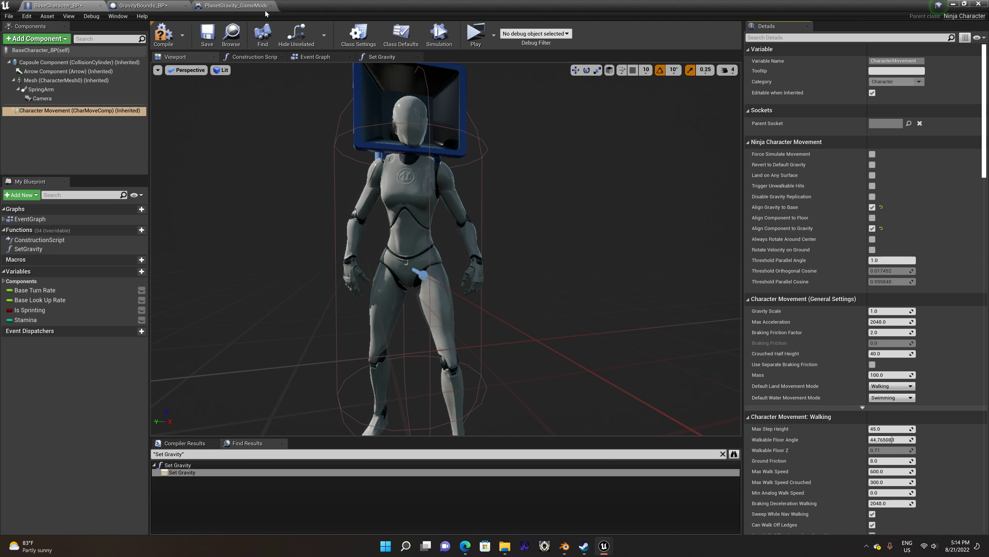
left_click(166, 36)
left_click(476, 32)
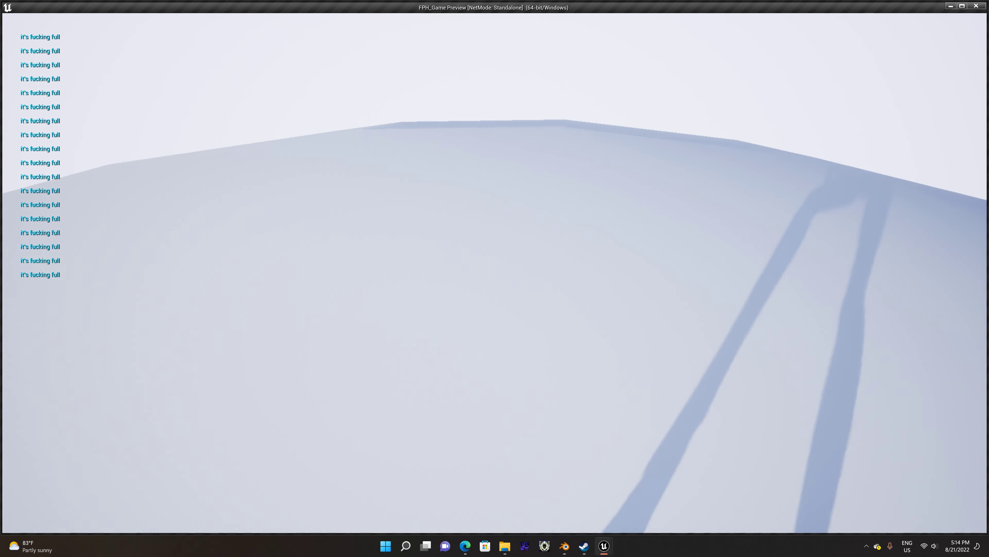
key("shift")
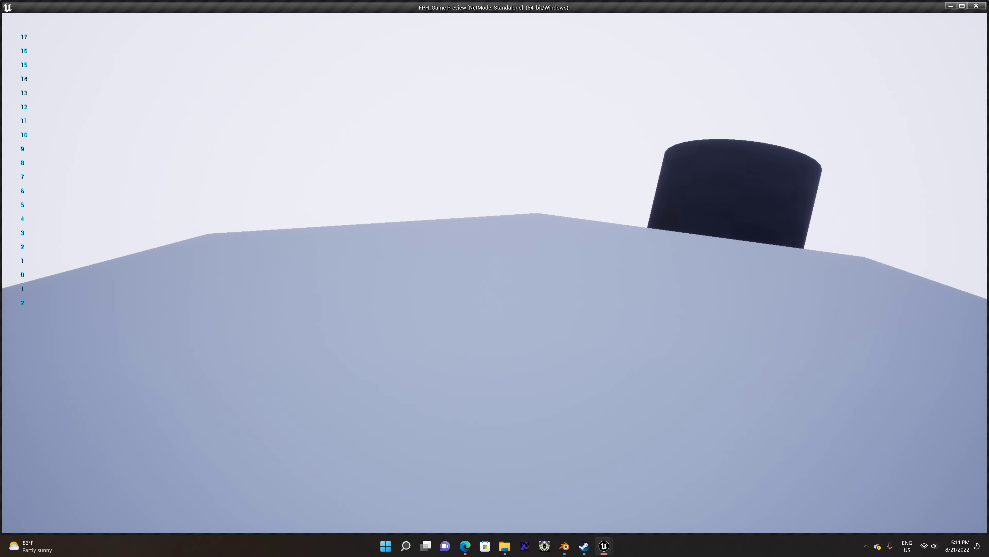
key("Escape")
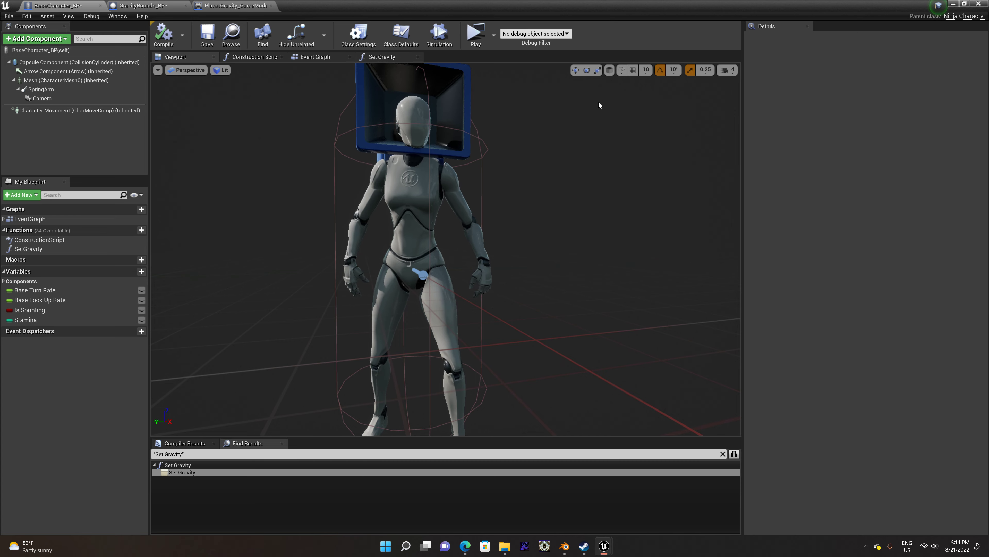
Browse BaseCharacter_BP's Set Gravity, Event Graph and Construction Script before returning to the viewport.
left_click(402, 158)
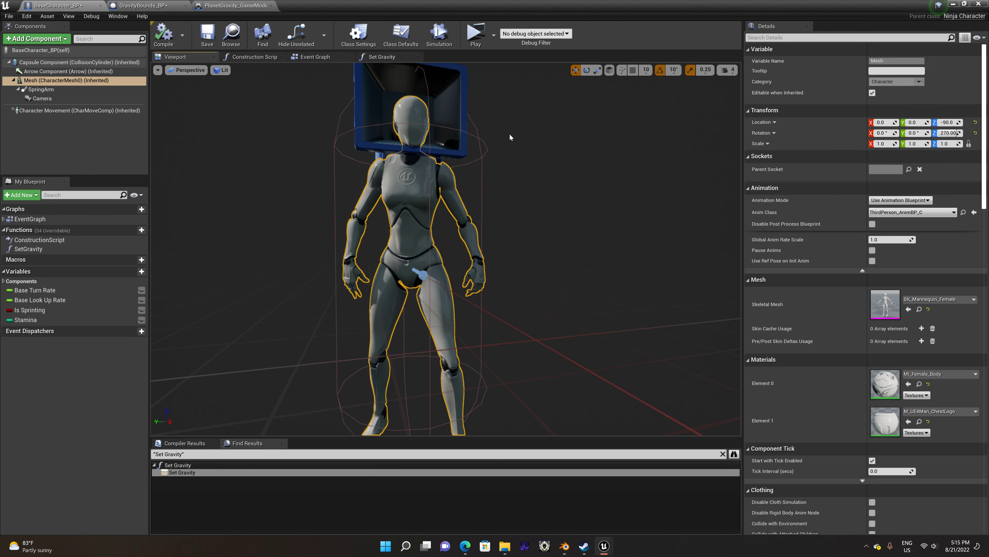
left_click(385, 59)
left_click(308, 57)
left_click(257, 58)
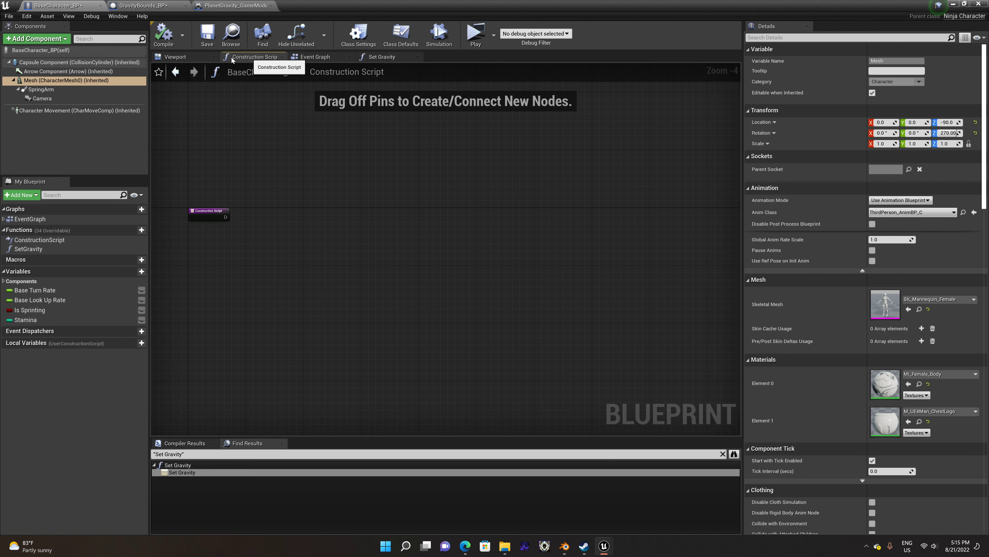
left_click(194, 58)
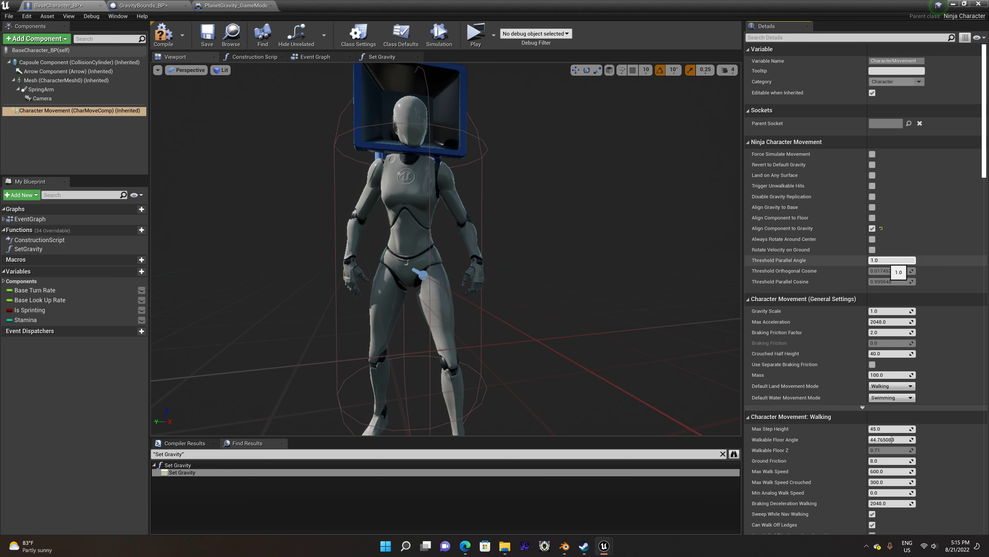
Set Threshold Parallel Angle to 0.25, compile, and test-play.
type("0.25")
key("Return")
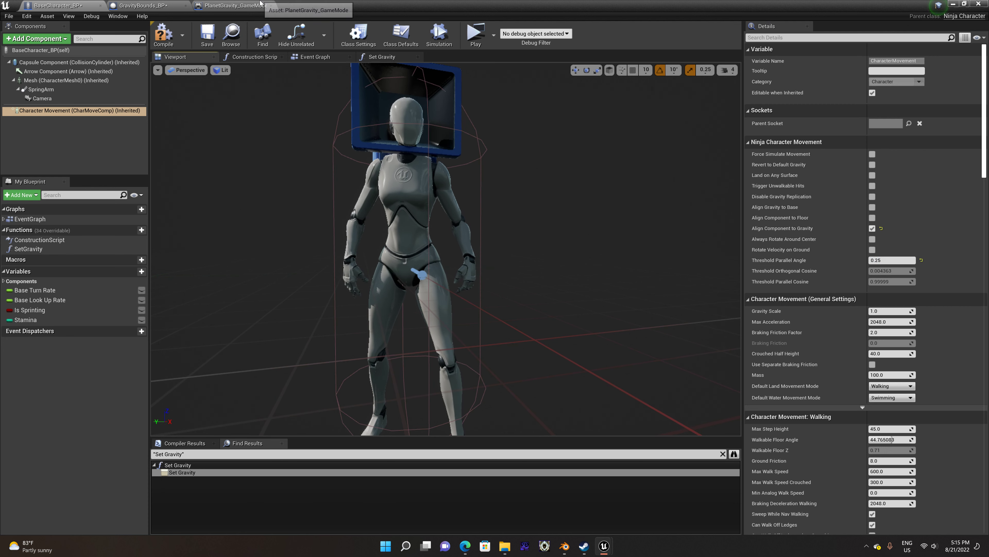
left_click(166, 37)
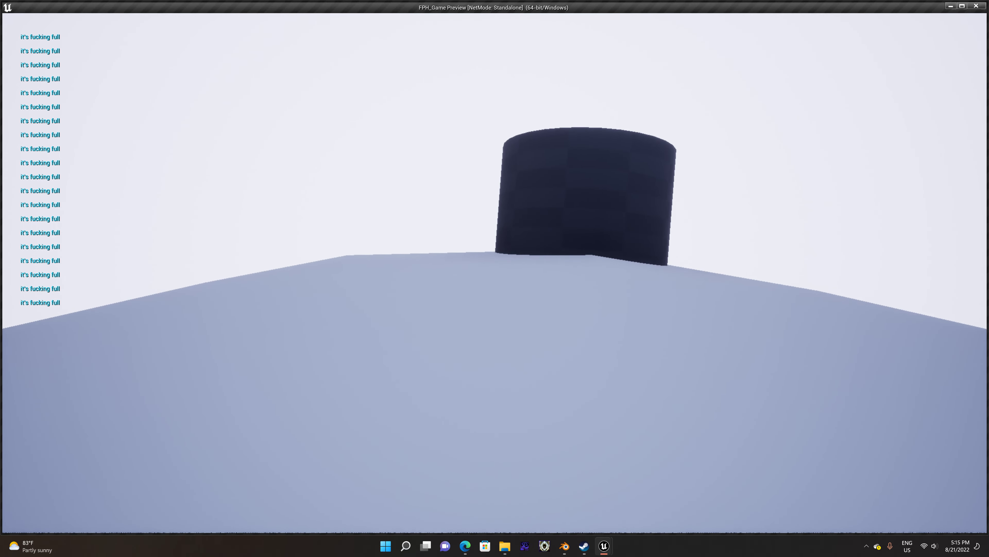
key("Escape")
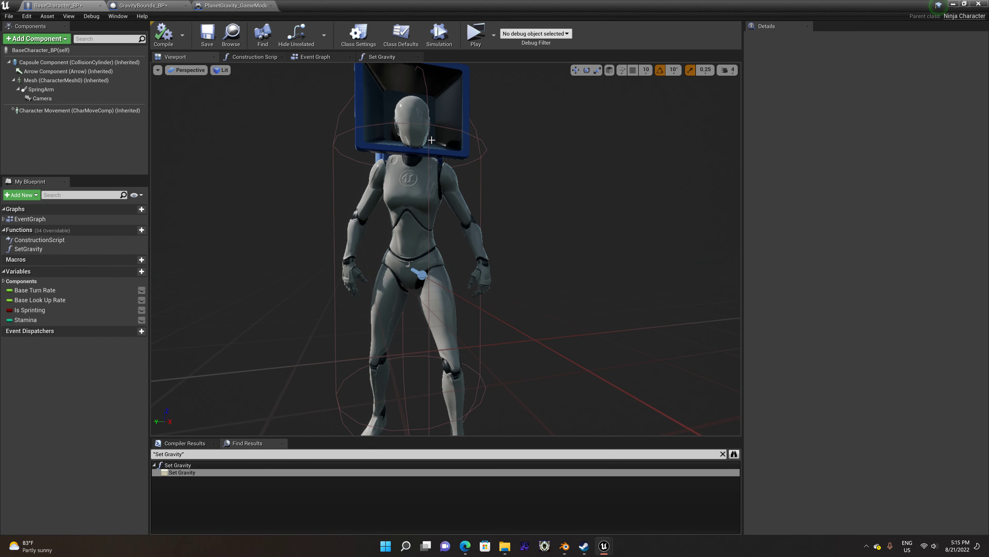
Change Character Movement's Threshold Parallel Angle to 1.0 and recompile.
left_click(405, 195)
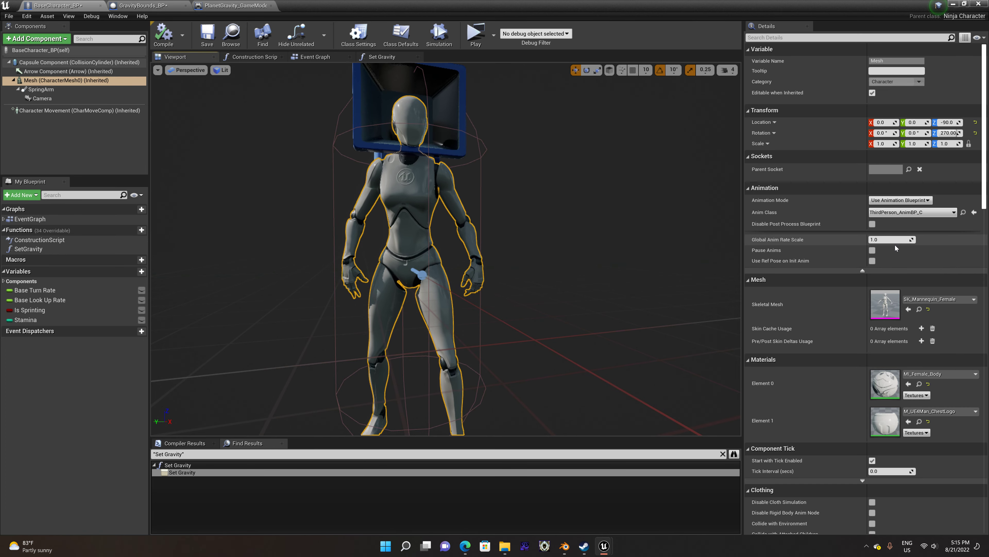
left_click(119, 111)
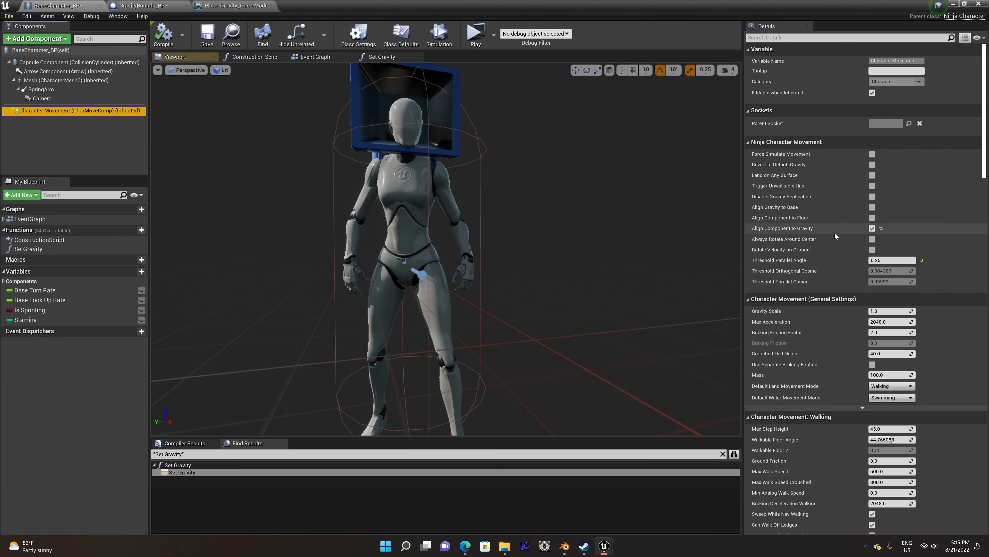
double_click(876, 260)
type("1")
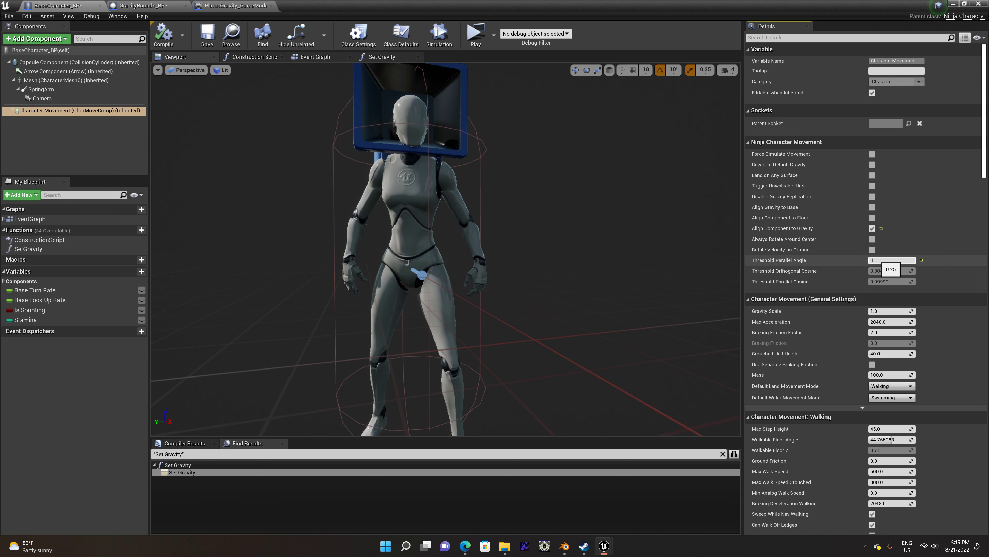
key("Return")
left_click(928, 254)
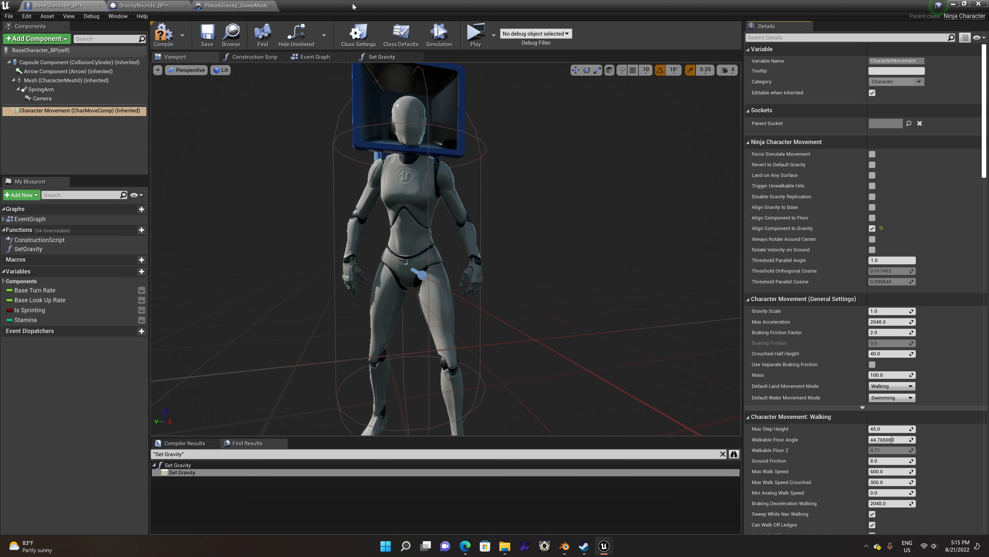
left_click(164, 36)
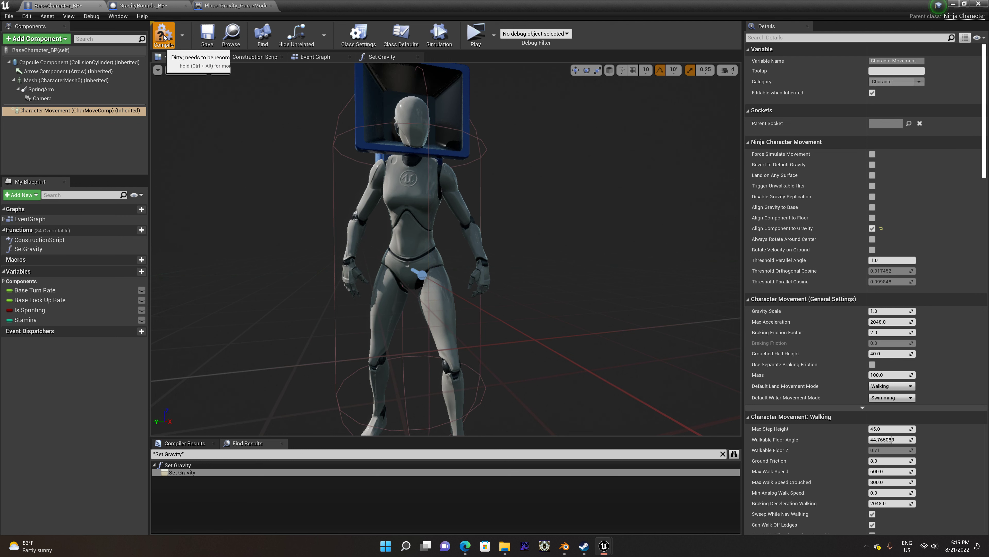
Bring BaseCharacter_BP's Set Gravity function nodes into readable view.
left_click(399, 57)
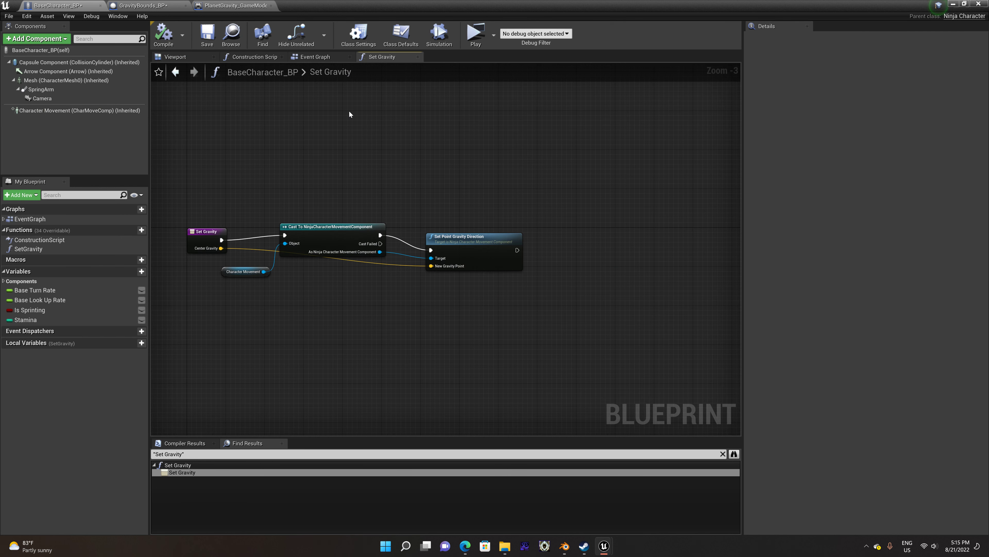
scroll(455, 284, "up", 3)
right_click_drag(393, 281, 519, 277)
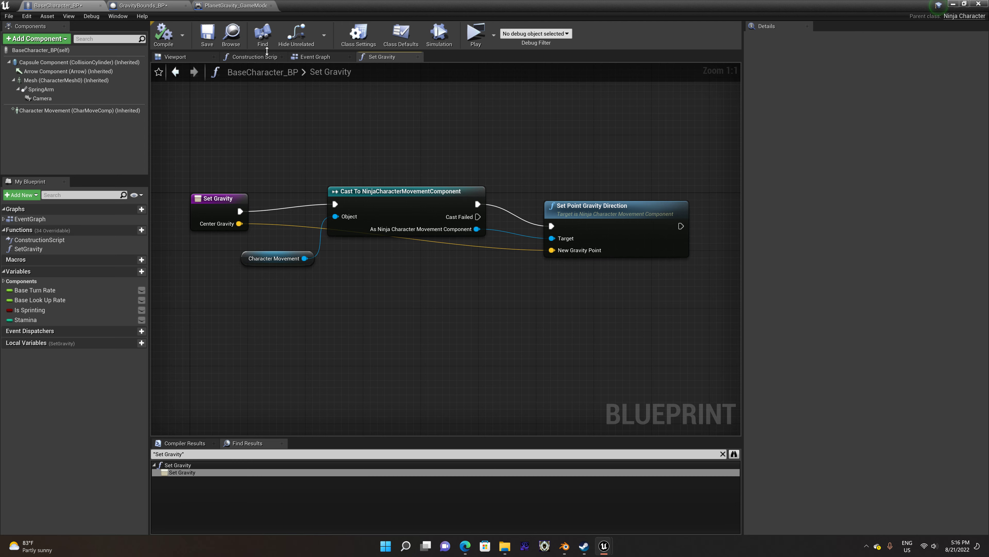
Look over the character's Event Graph, Construction Script and Viewport, then return to GravityBounds_BP.
left_click(311, 60)
right_click_drag(385, 229, 402, 233)
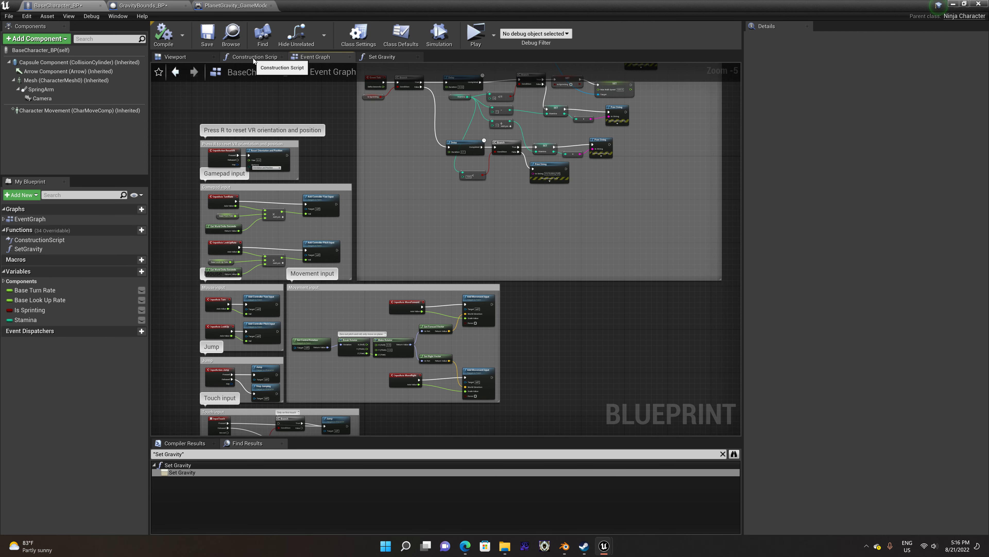
left_click(253, 58)
left_click(173, 59)
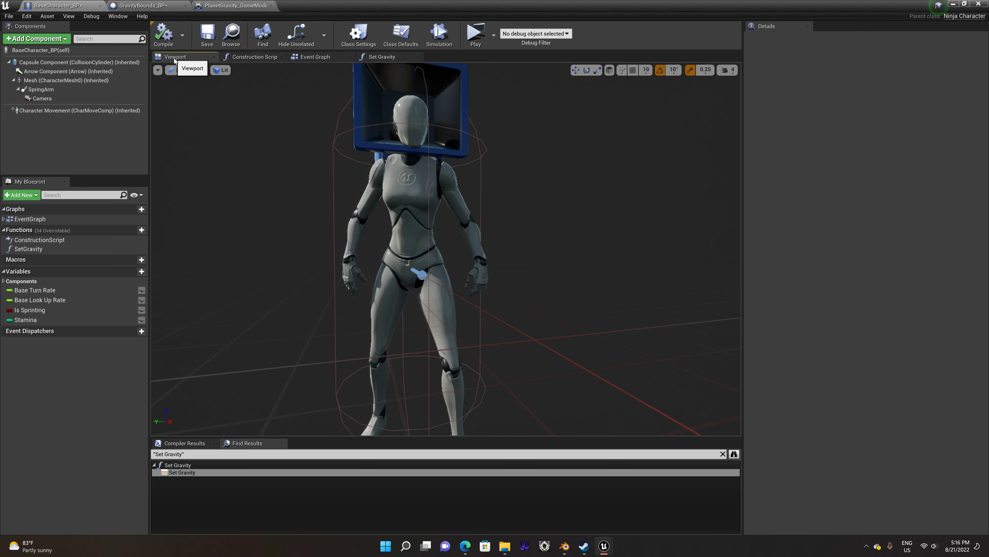
left_click(157, 4)
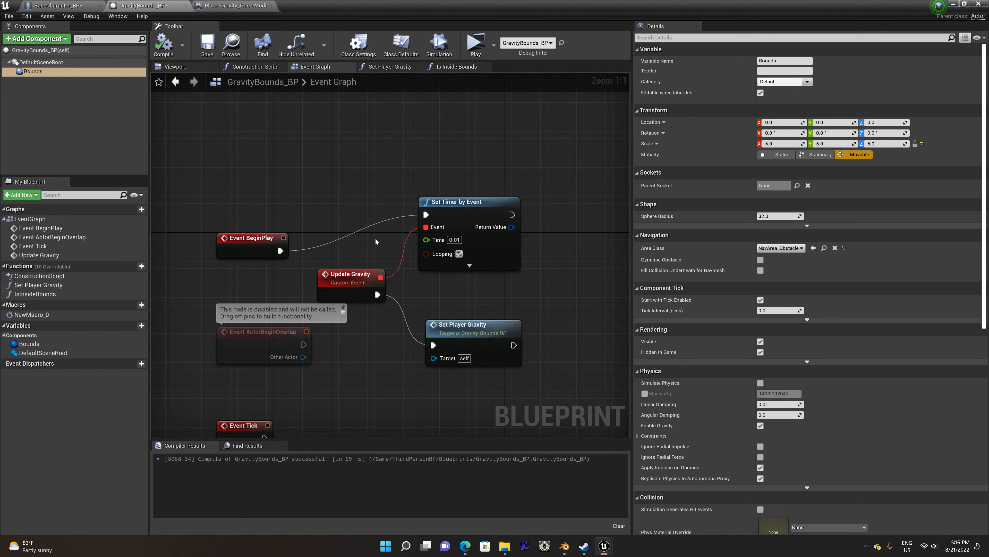
Set the Bounds sphere's locked scale to 1.0 and open the Set Player Gravity function graph.
right_click_drag(361, 252, 395, 187)
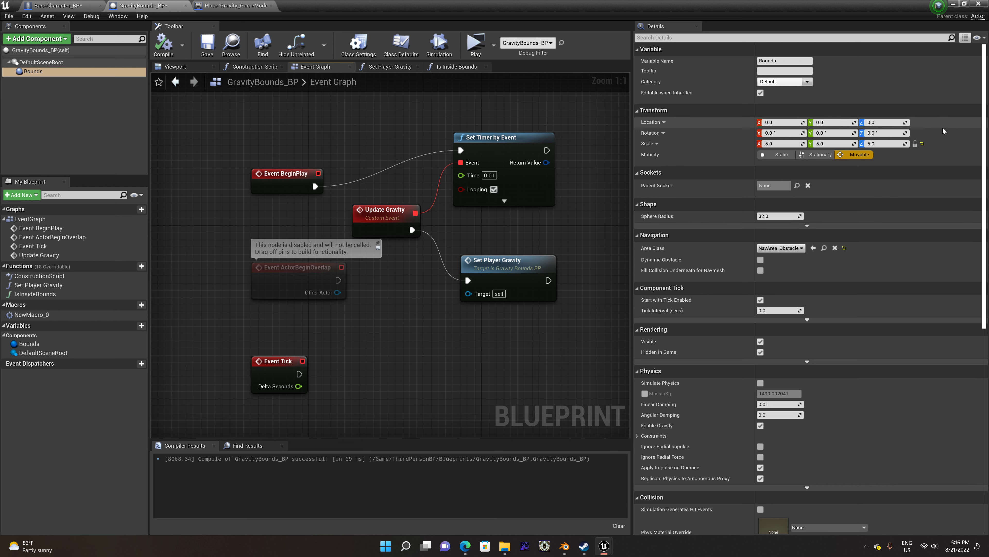
type("1")
key("Return")
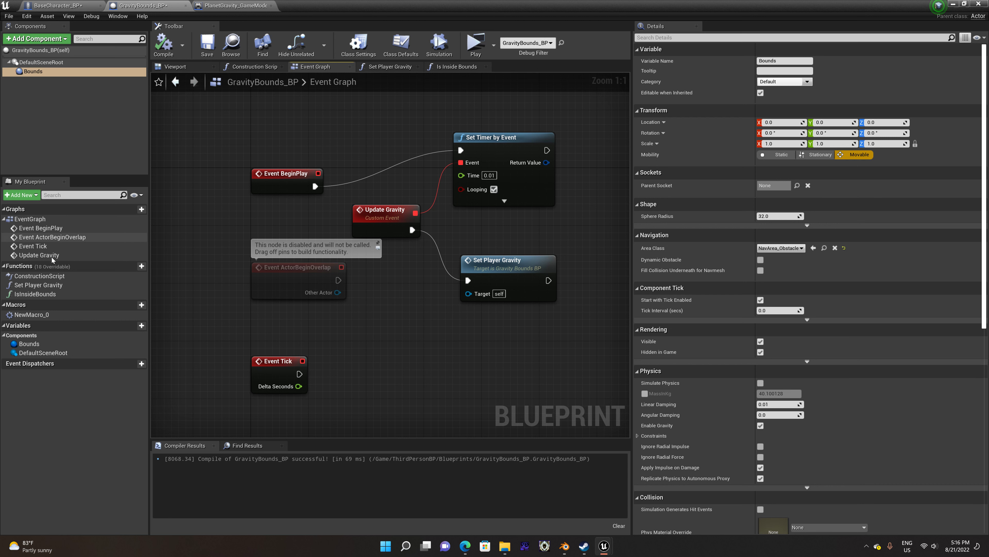
double_click(47, 276)
double_click(60, 286)
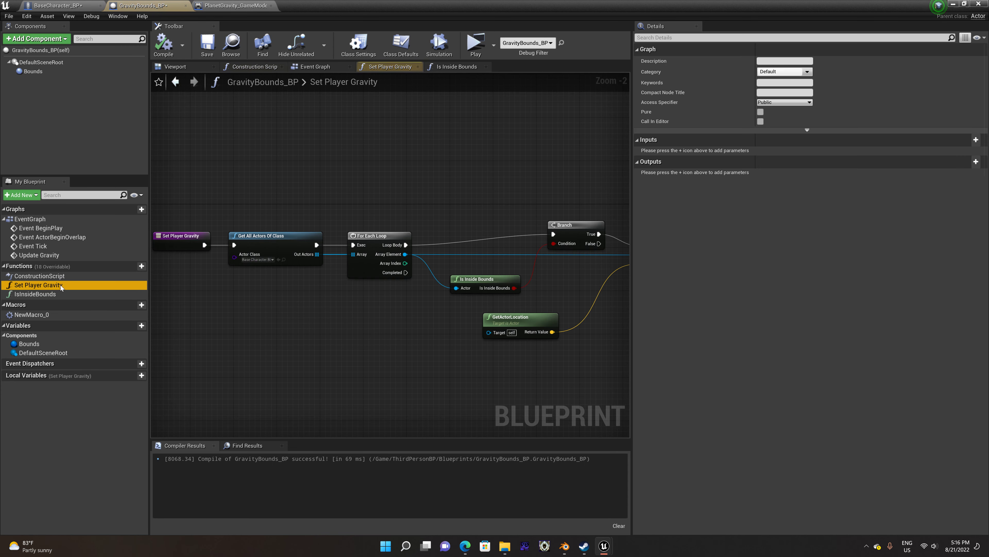
Inspect the actor search loop, Branch and Set Gravity nodes, then open Is Inside Bounds.
scroll(478, 317, "up", 2)
right_click_drag(472, 316, 480, 317)
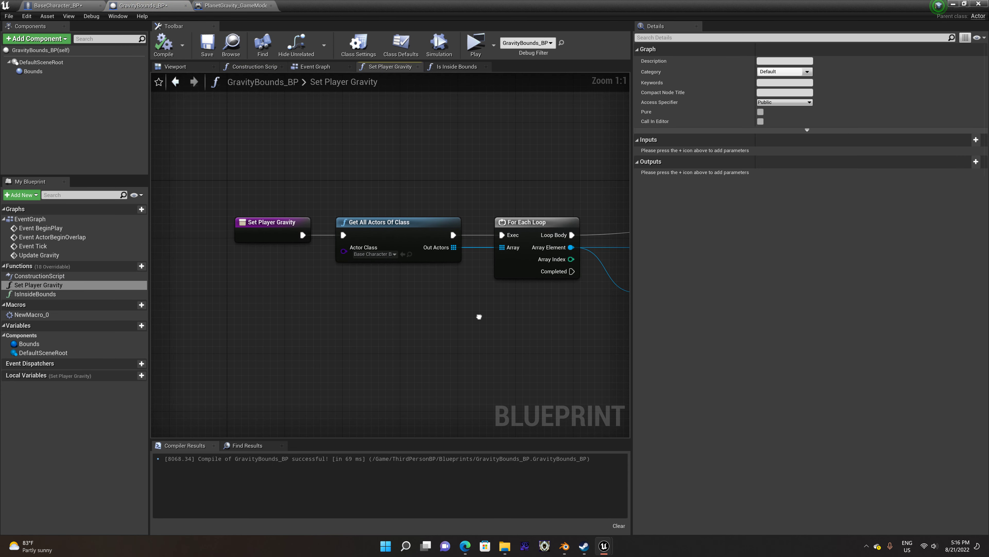
left_click(374, 254)
left_click(374, 254)
mouse_move(535, 333)
right_mouse_down()
mouse_move(398, 326)
mouse_move(392, 334)
right_mouse_up()
right_click_drag(555, 315, 466, 306)
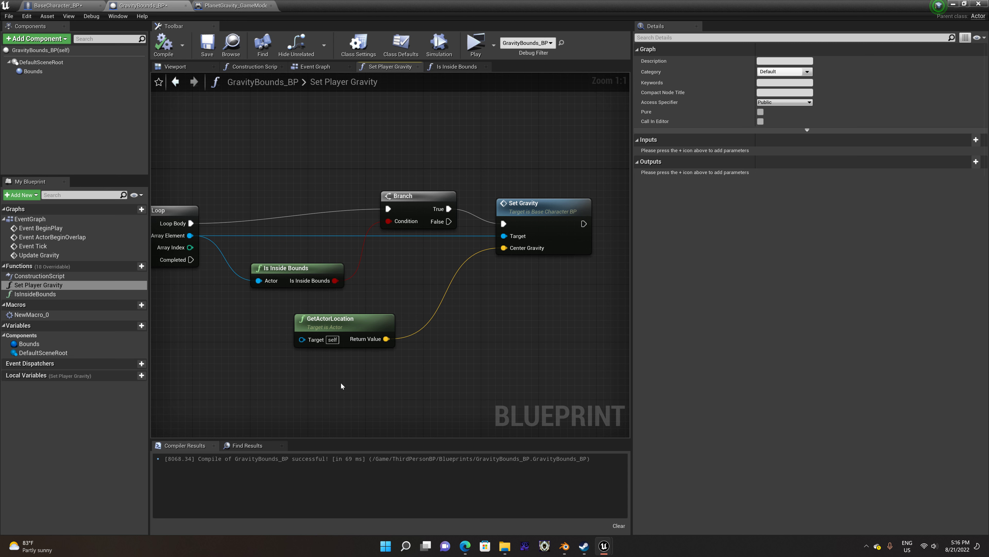
right_click_drag(339, 385, 357, 380)
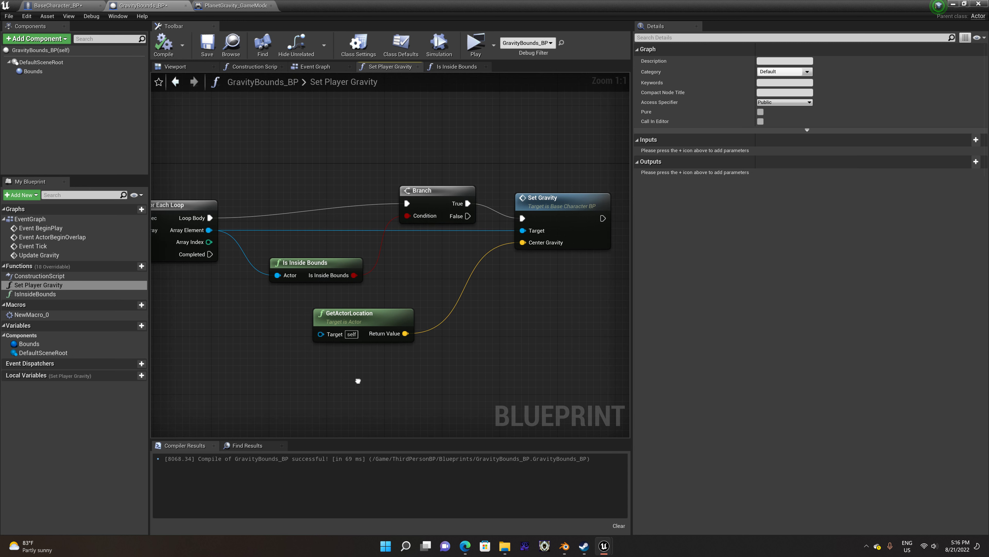
double_click(304, 261)
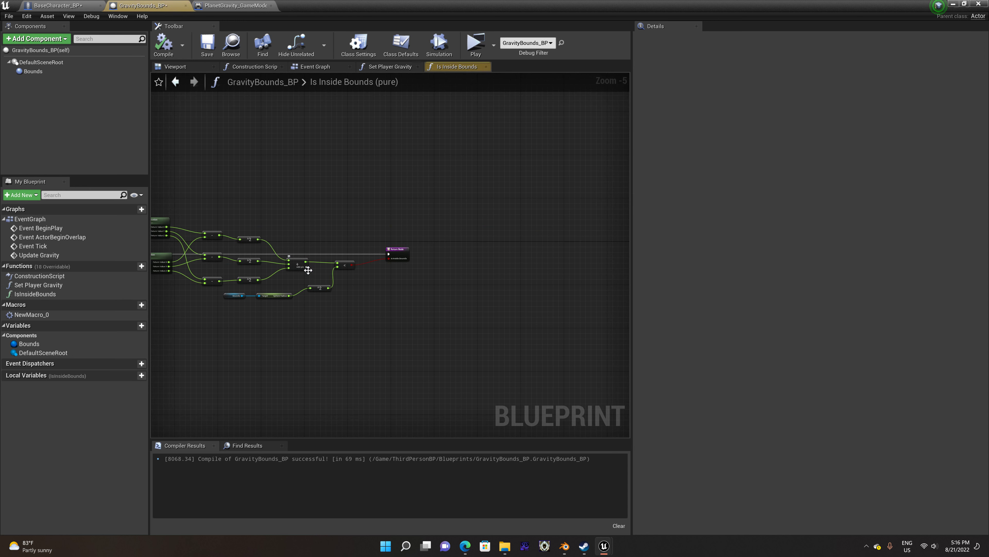
scroll(386, 323, "up", 1)
scroll(386, 323, "up", 1)
scroll(432, 319, "up", 1)
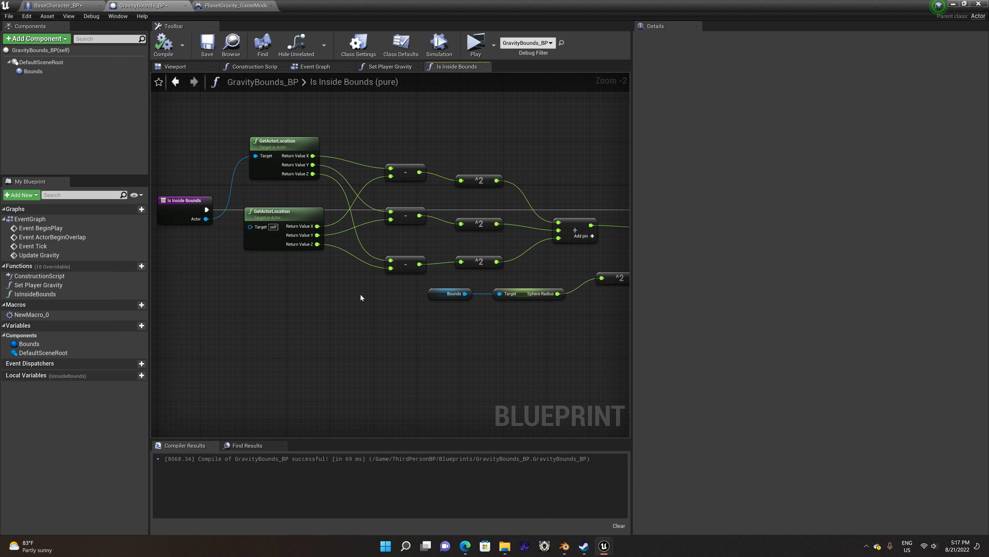
scroll(381, 300, "up", 1)
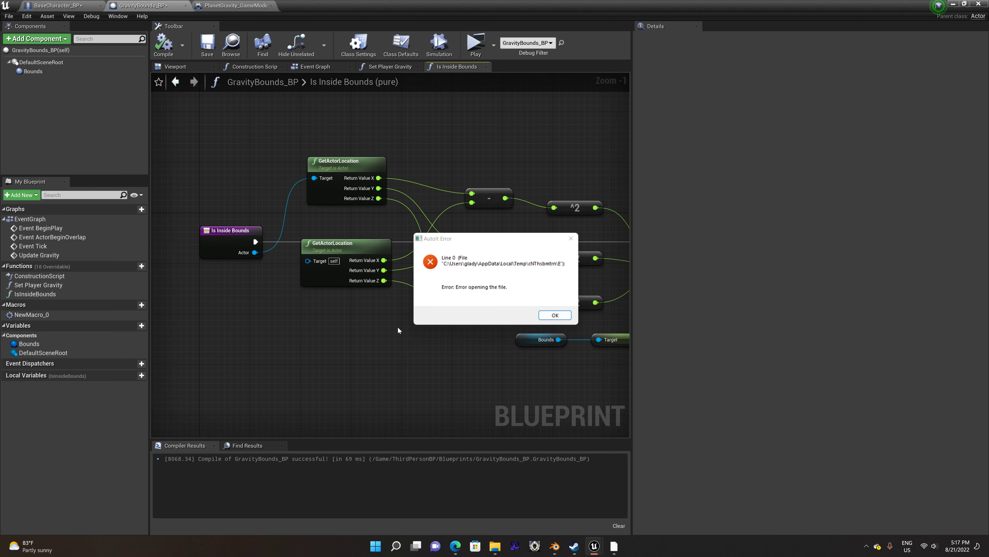
left_click(555, 315)
right_click_drag(532, 393, 320, 364)
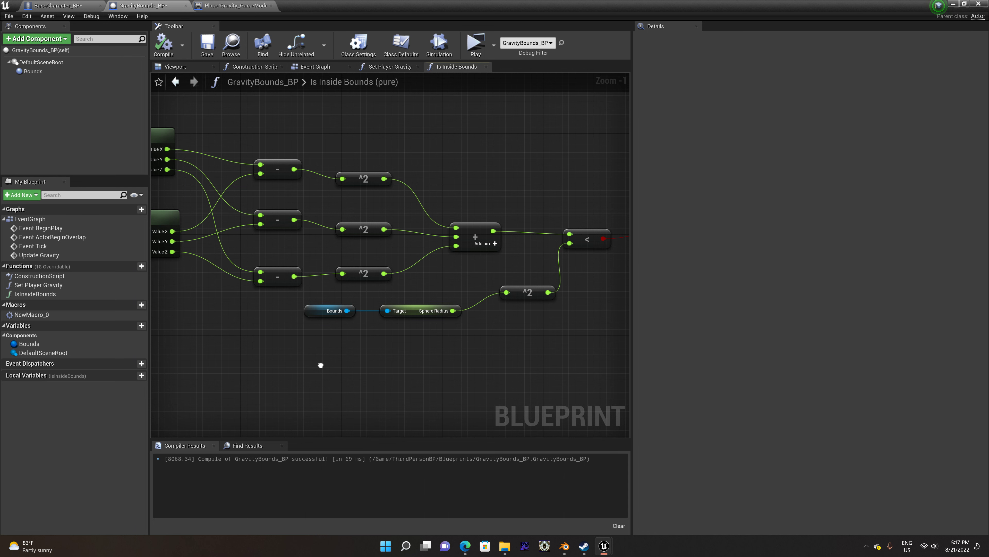
mouse_move(321, 365)
right_mouse_down()
mouse_move(180, 352)
mouse_move(236, 373)
right_mouse_up()
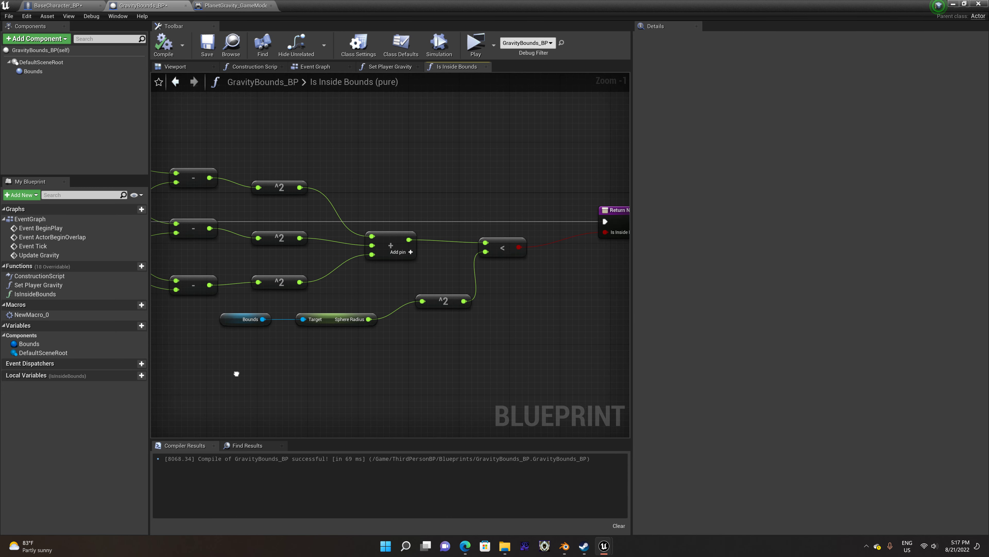
right_click_drag(236, 373, 246, 356)
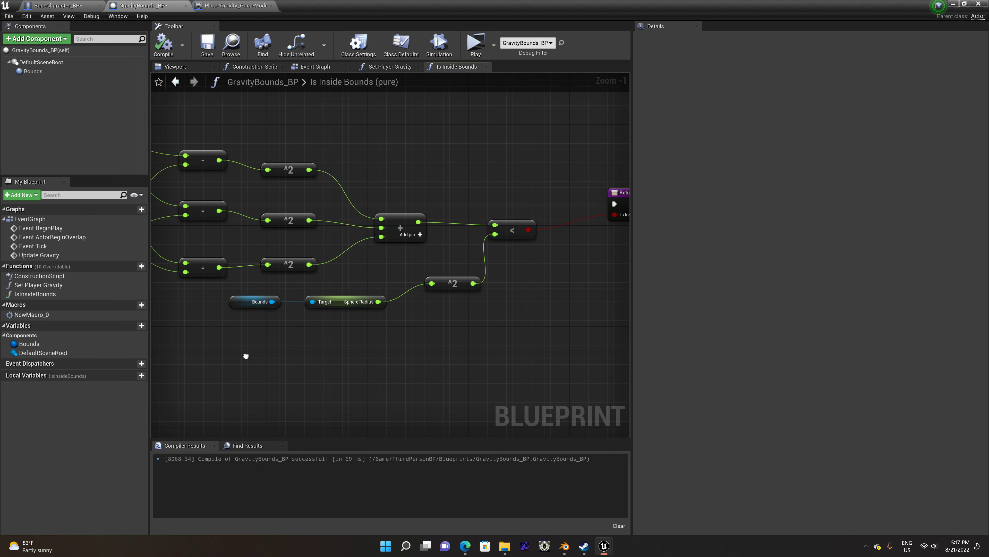
right_click_drag(246, 356, 252, 350)
right_click_drag(403, 261, 495, 268)
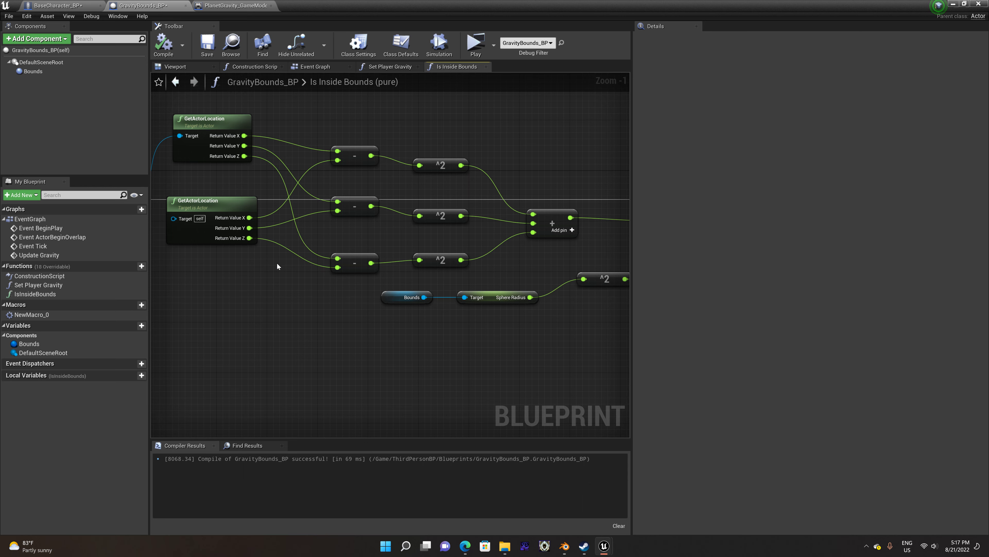
mouse_move(277, 266)
right_mouse_down()
mouse_move(402, 288)
mouse_move(342, 294)
right_mouse_up()
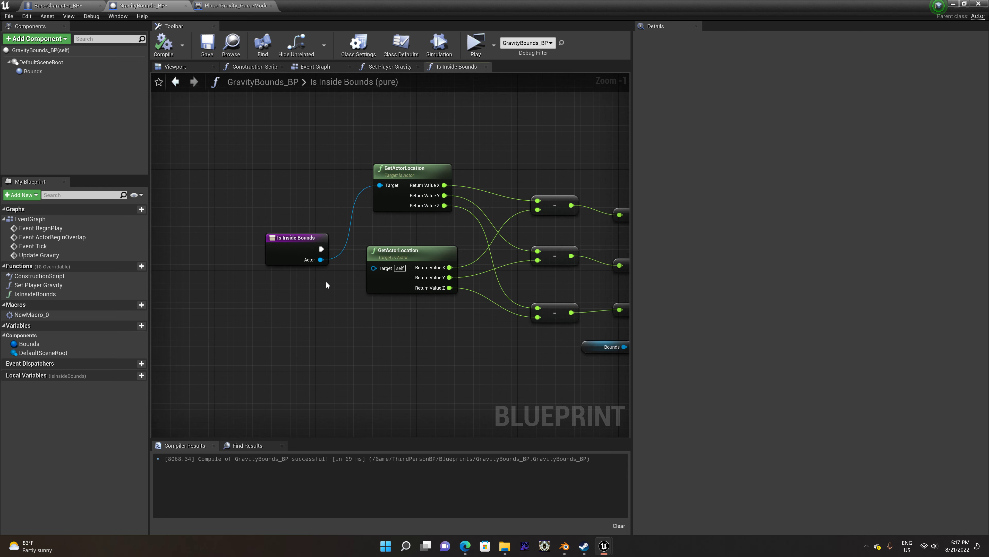
Play the level in a standalone window and sprint across the planet toward the dark cylinder.
left_click(477, 50)
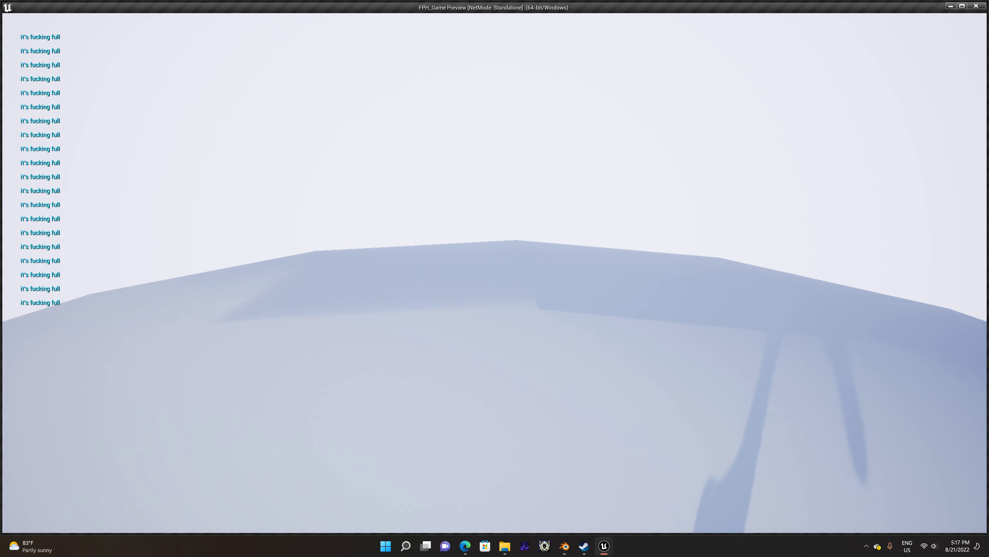
key("shift")
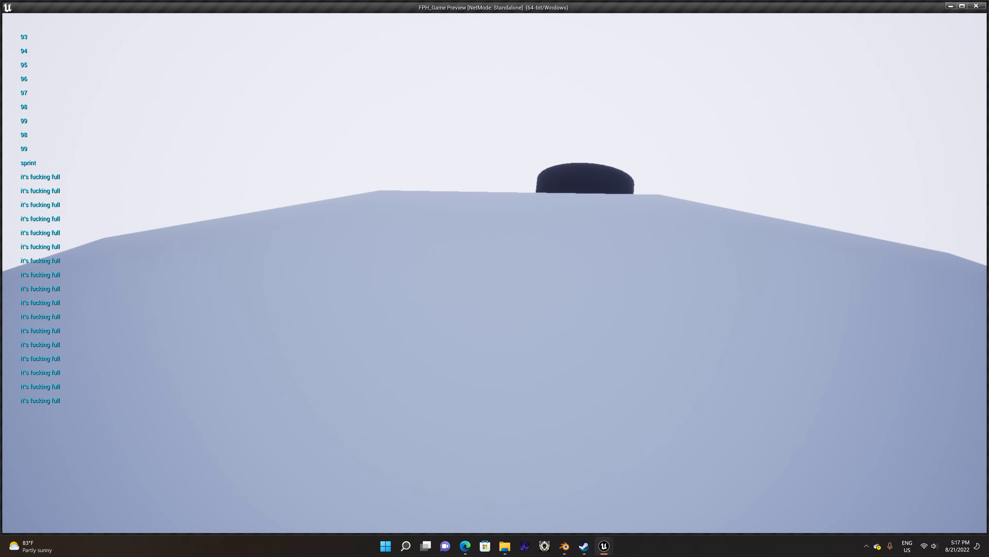
key("w")
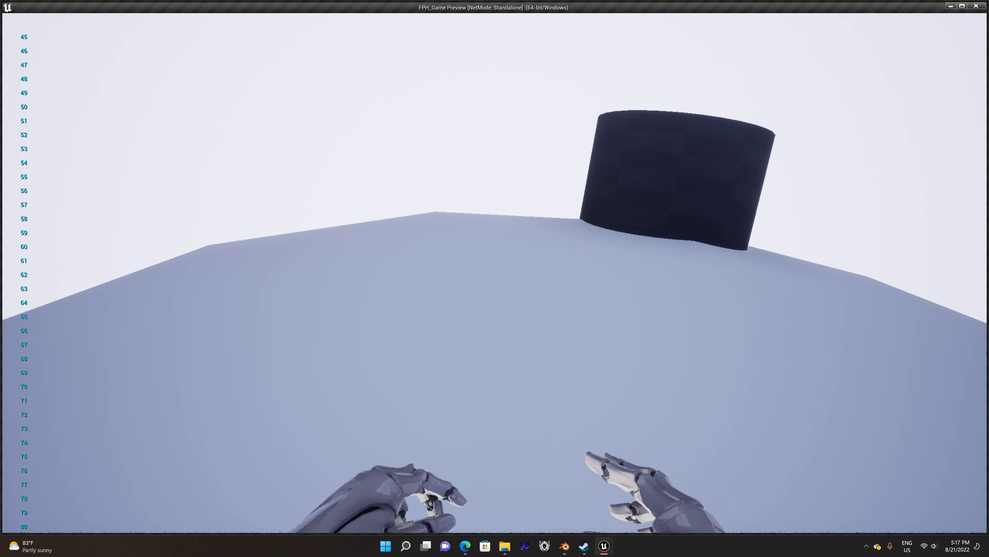
key("space")
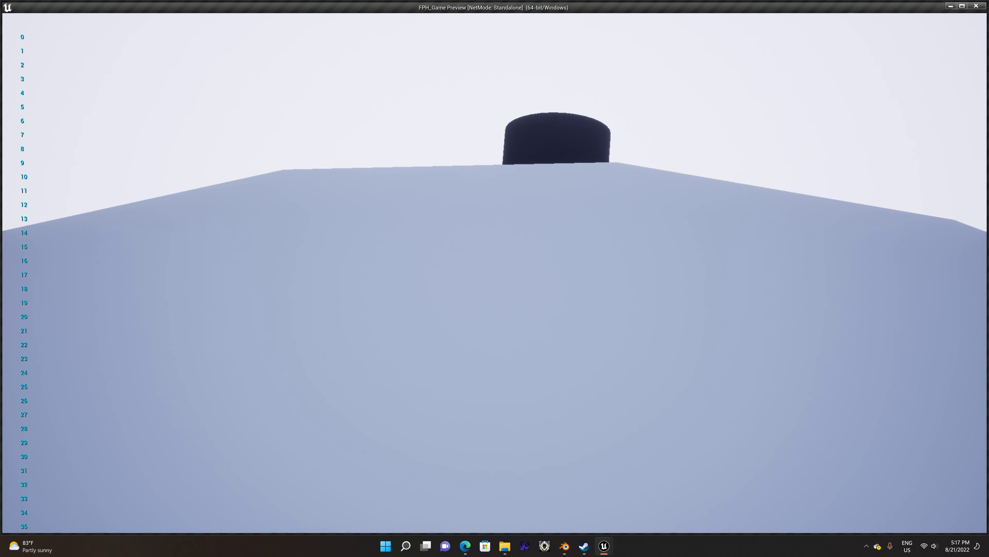
key("shift")
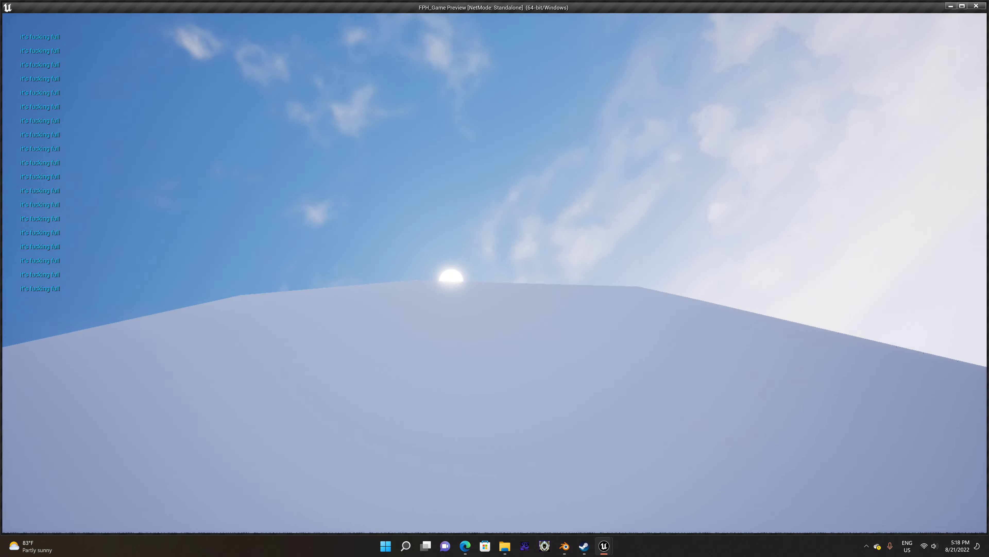
Walk the character up the slope and over the hill to the dark cone, then end the test.
key("shift")
key("w")
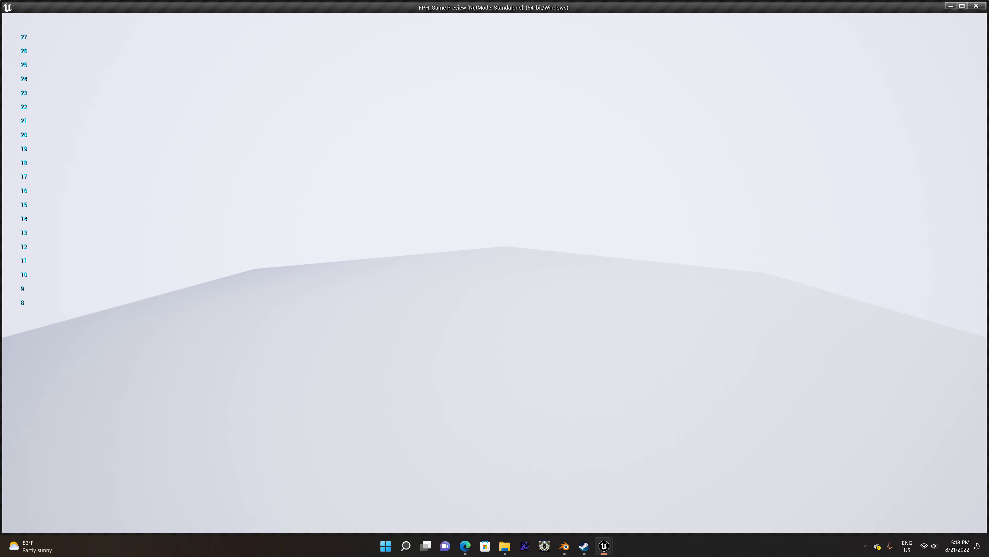
key("space")
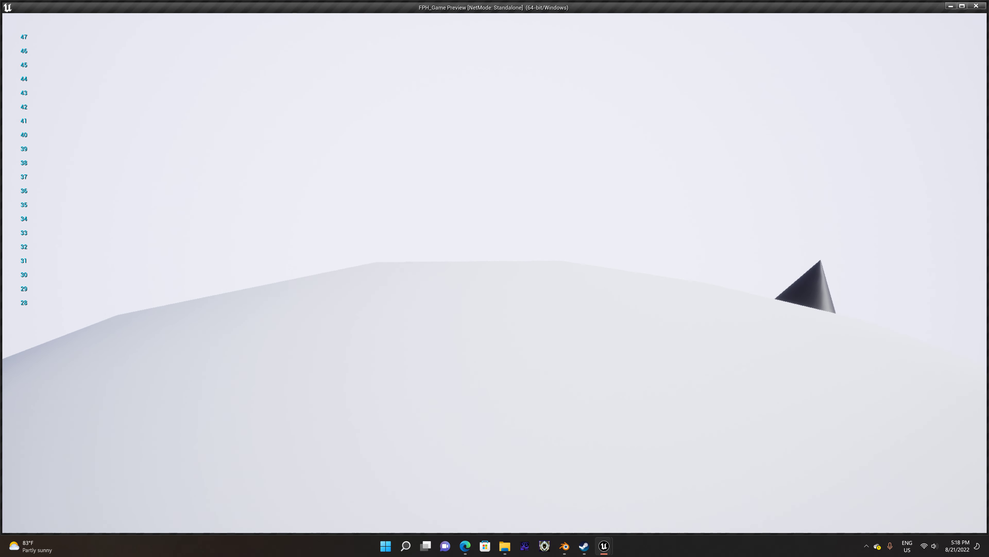
key("w")
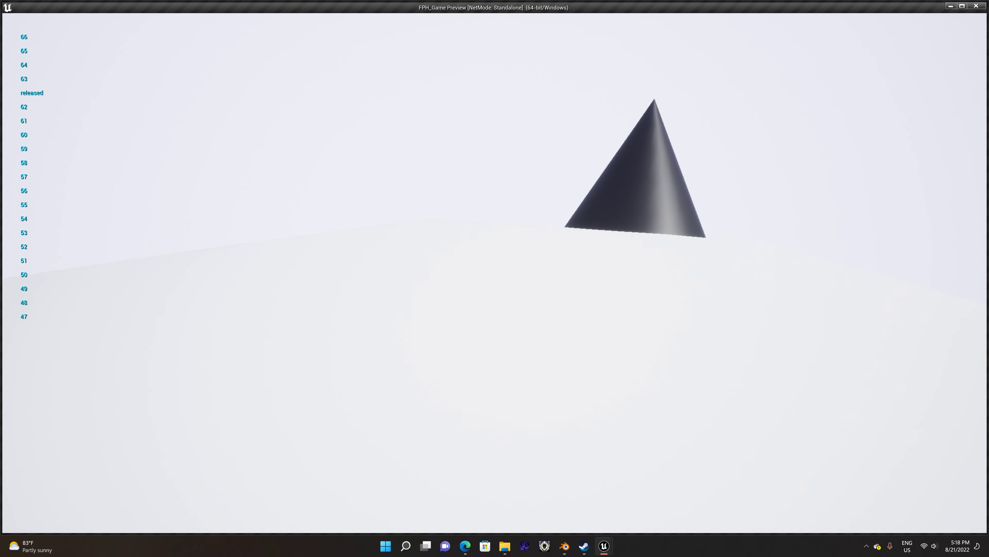
key("w")
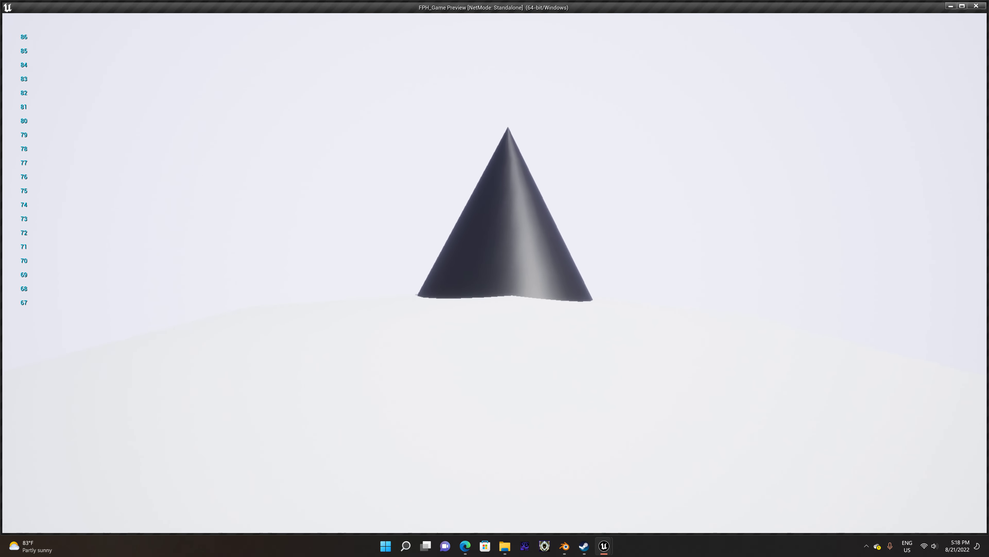
key("w")
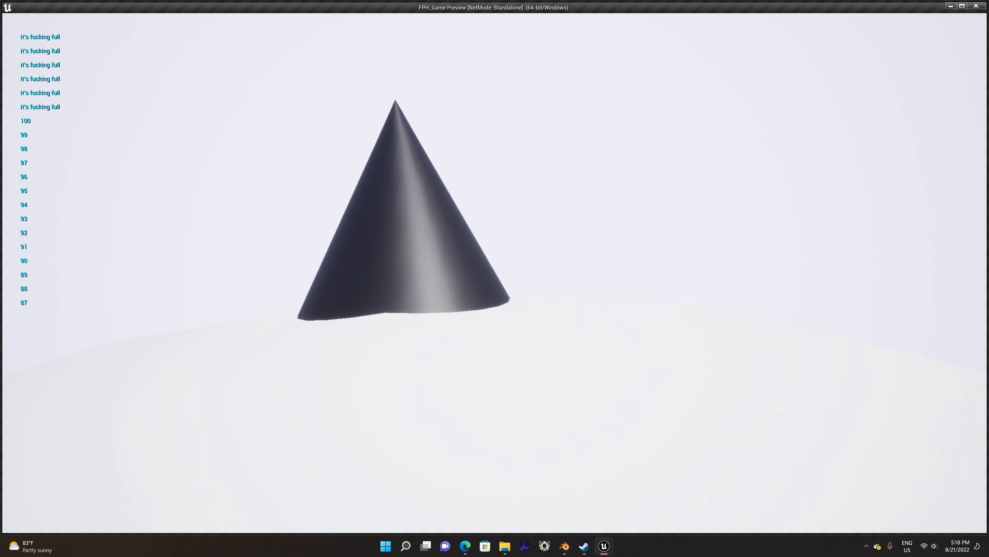
key("Escape")
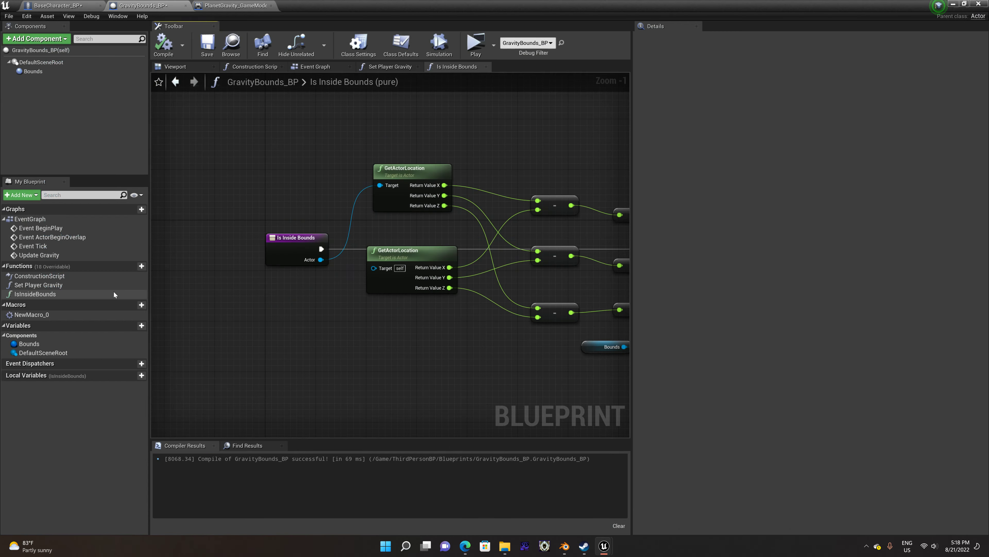
Review the Is Inside Bounds distance comparison nodes and its entry node.
scroll(580, 290, "down", 1)
right_click_drag(580, 290, 455, 342)
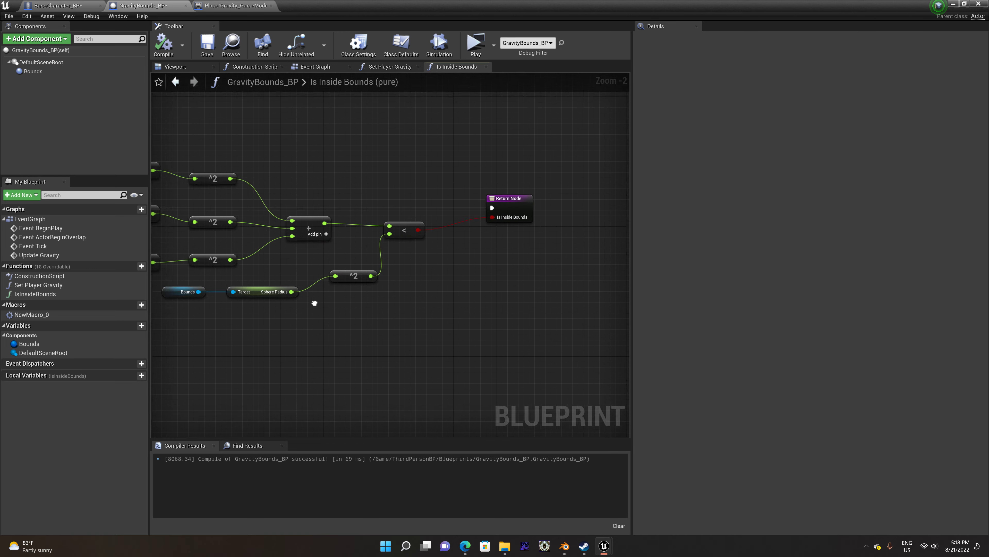
right_click_drag(455, 342, 390, 195)
In Set Player Gravity, reposition the Branch, Is Inside Bounds and GetActorLocation nodes.
left_click(389, 69)
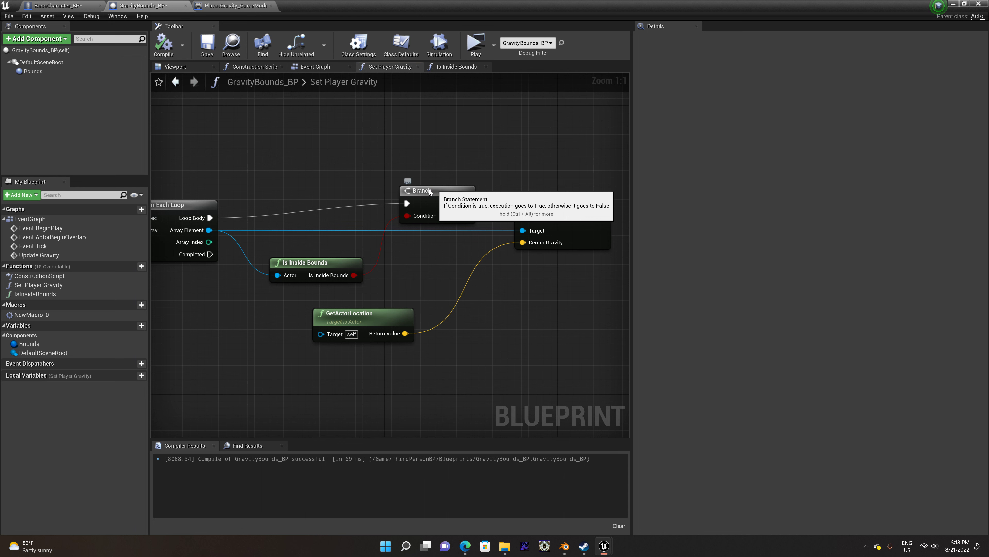
left_click_drag(438, 197, 402, 204)
left_click(315, 262)
left_click_drag(315, 262, 309, 252)
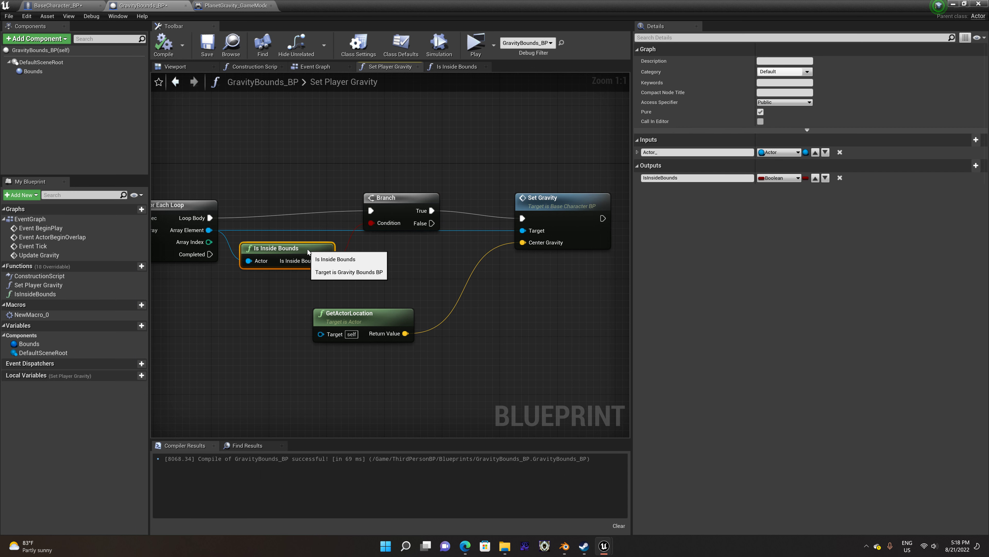
left_click_drag(398, 283, 421, 255)
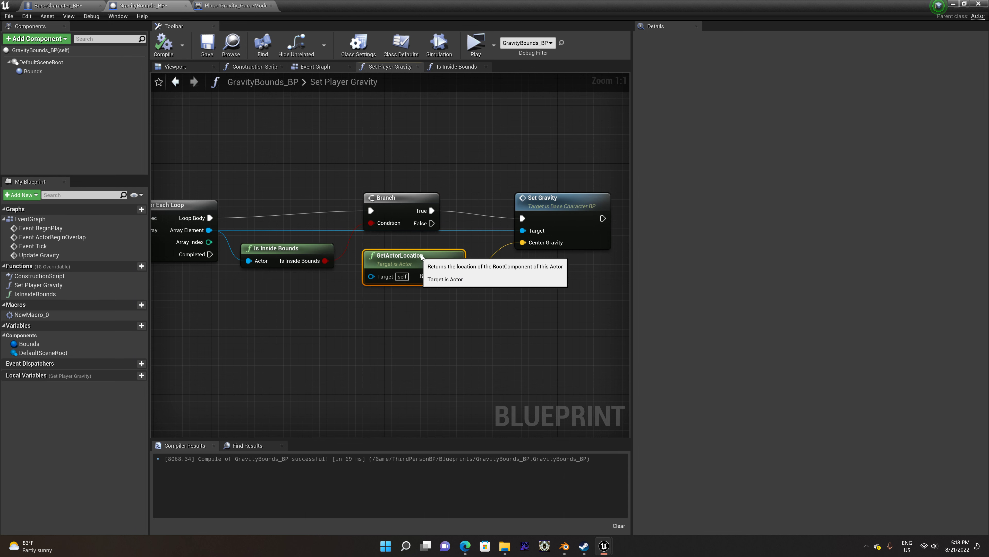
Check the loop and actor-gathering nodes, then view the Event Graph and the sphere's 3D preview.
mouse_move(317, 338)
right_mouse_down()
mouse_move(424, 328)
mouse_move(456, 337)
right_mouse_up()
left_click(314, 69)
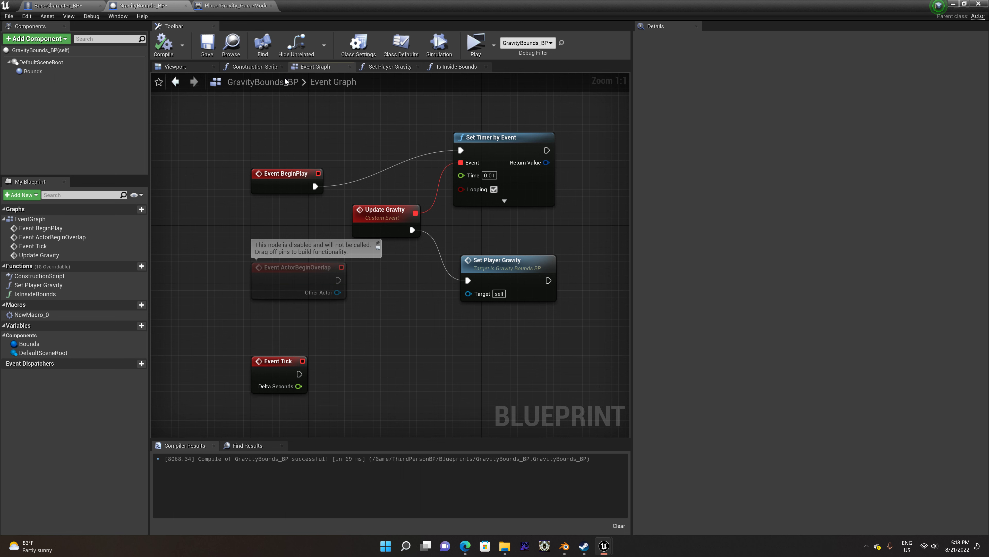
left_click(172, 70)
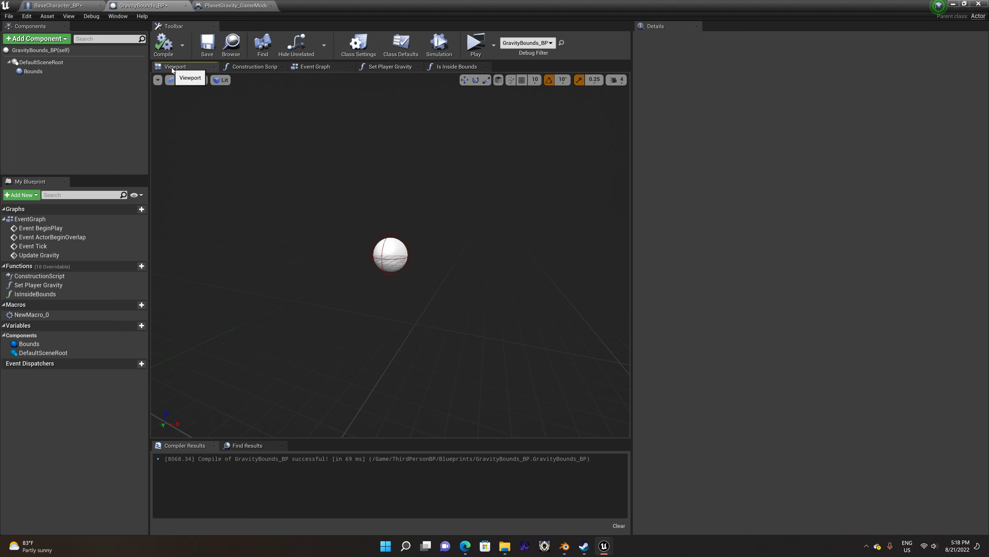
Inspect the DefaultSceneRoot and Bounds components, then close the GravityBounds_BP editor.
left_click(401, 257)
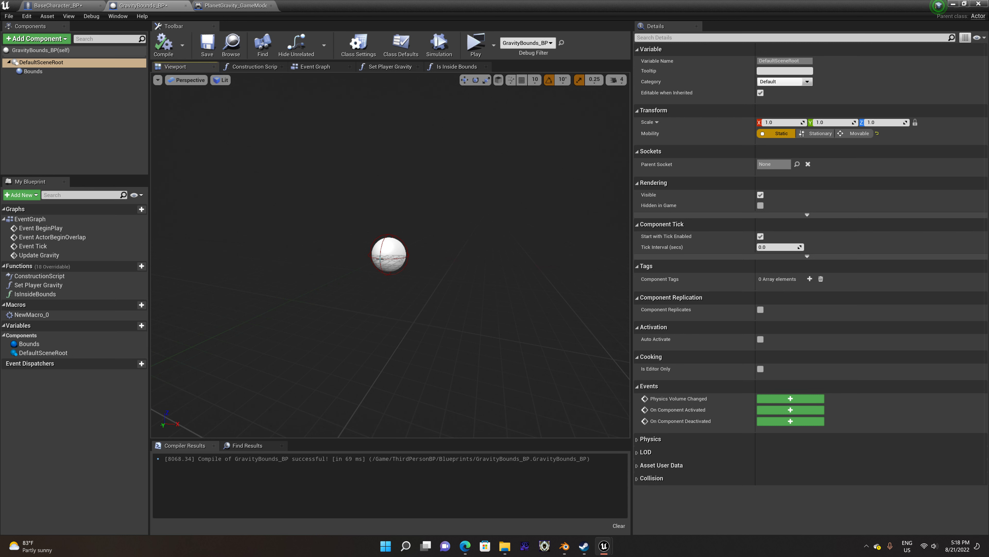
left_click(19, 71)
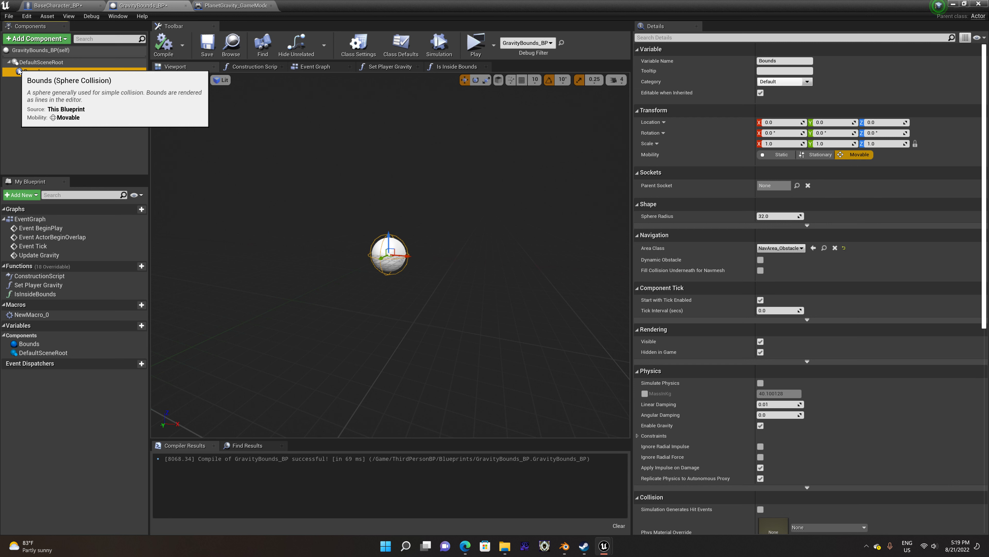
left_click(951, 7)
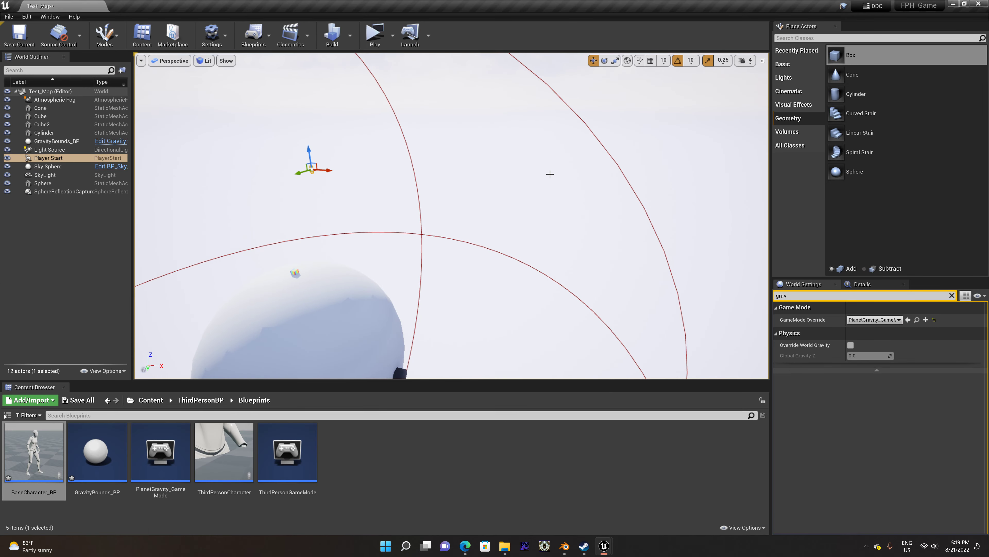
Try snapping the Player Start to the planet with End, then undo so it stays mid-air.
key("End")
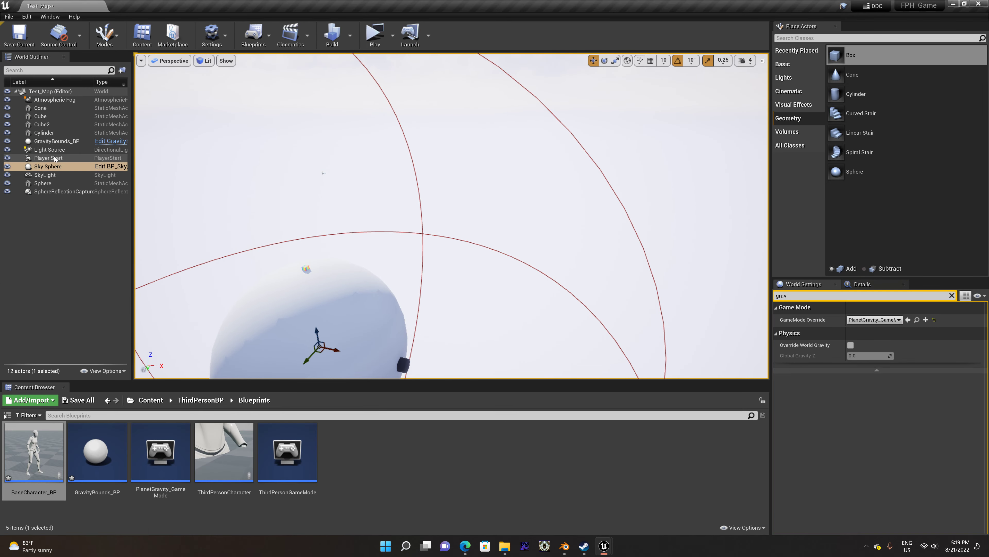
left_click(57, 157)
key("ctrl+z")
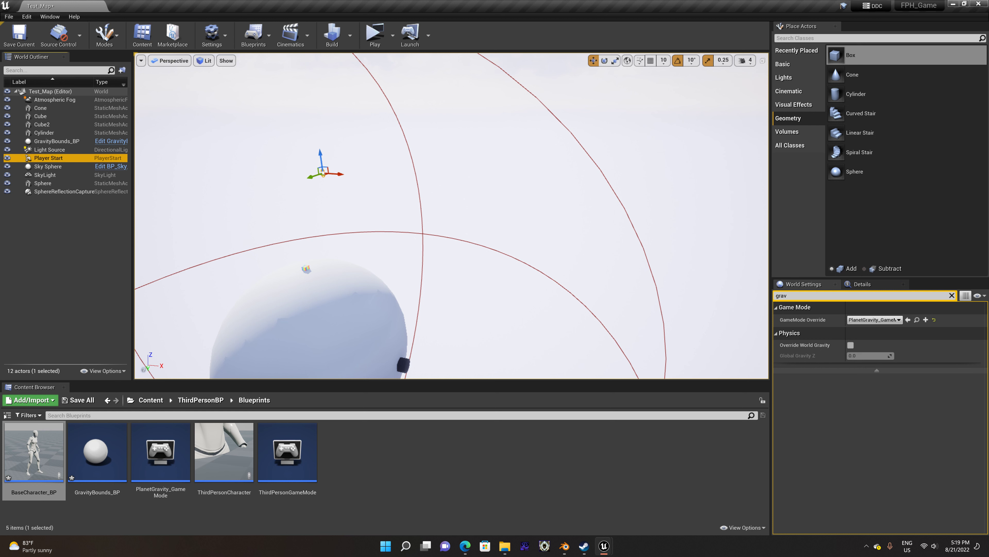
Clear the 'grav' World Settings filter and review the Player Start's own Details properties.
left_click(952, 295)
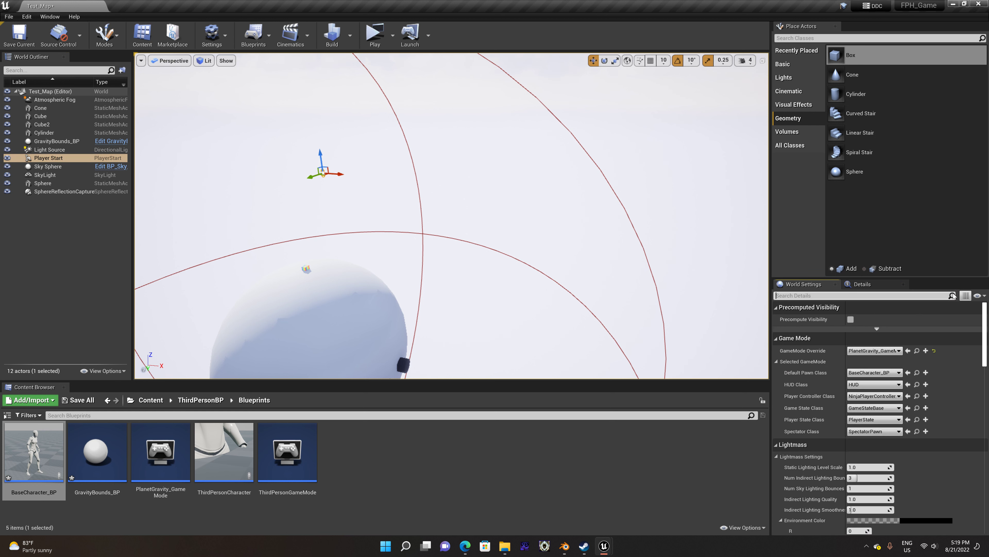
left_click(894, 284)
scroll(947, 480, "down", 5)
scroll(947, 480, "up", 4)
scroll(947, 480, "down", 3)
scroll(947, 480, "down", 3)
scroll(947, 481, "down", 2)
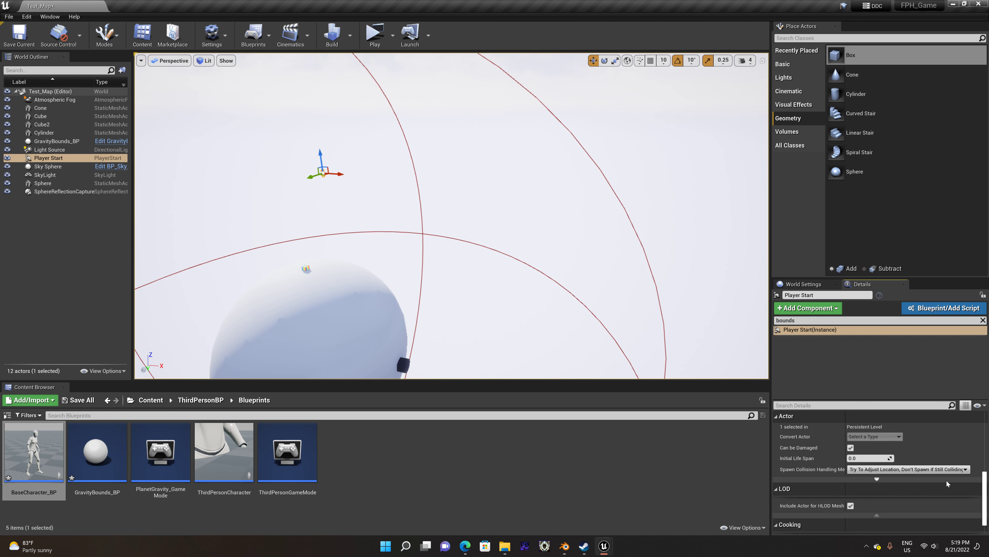
scroll(947, 482, "down", 2)
scroll(947, 480, "up", 3)
scroll(947, 481, "up", 3)
scroll(947, 480, "up", 2)
scroll(946, 480, "up", 2)
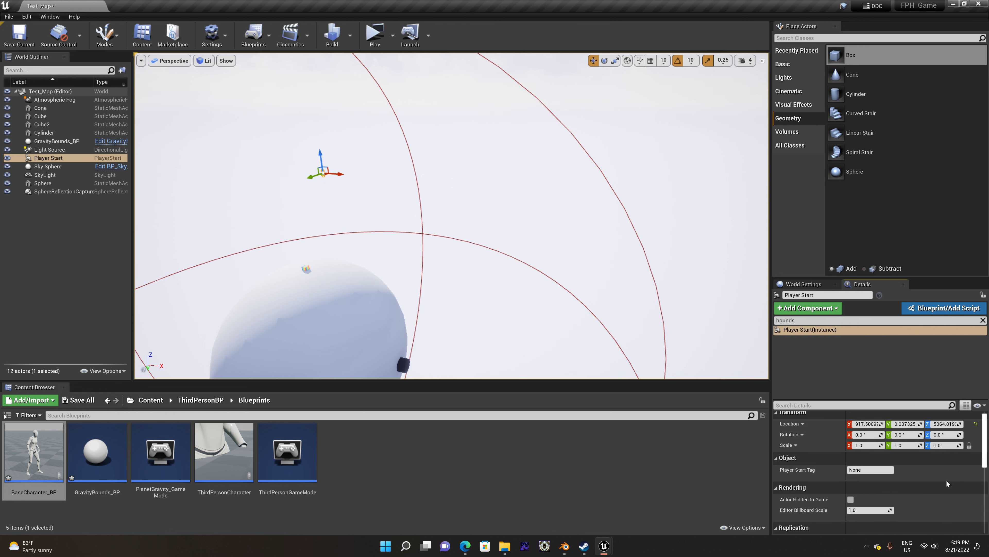
Scroll through the Player Start transform again, then select GravityBounds_BP in the Outliner.
scroll(947, 481, "down", 1)
scroll(947, 481, "up", 1)
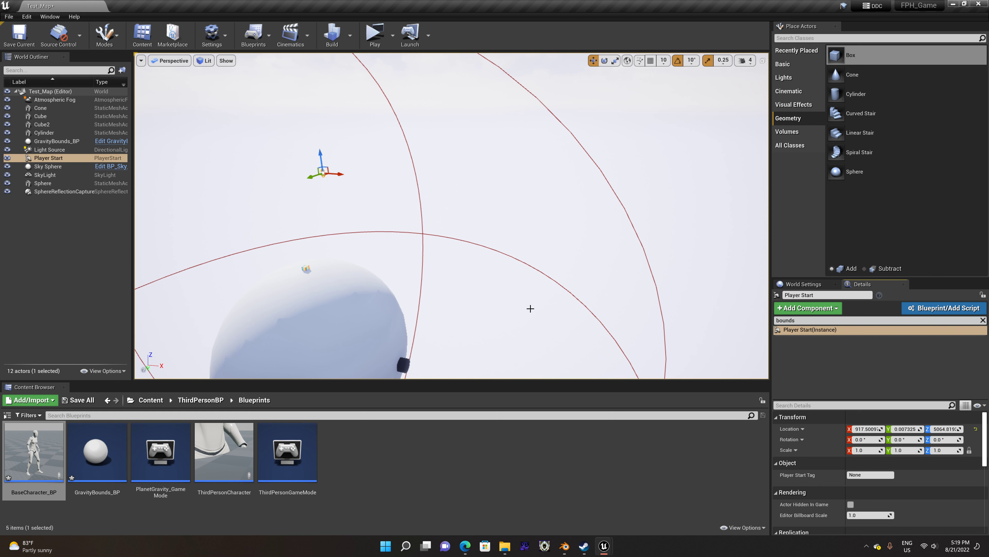
scroll(538, 313, "down", 2)
scroll(538, 313, "down", 2)
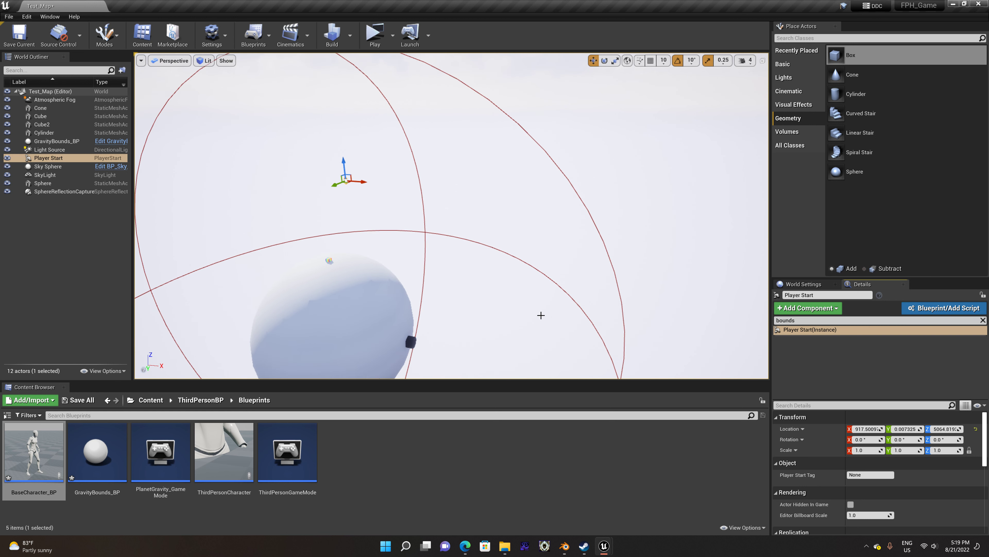
scroll(538, 313, "down", 2)
scroll(538, 313, "down", 1)
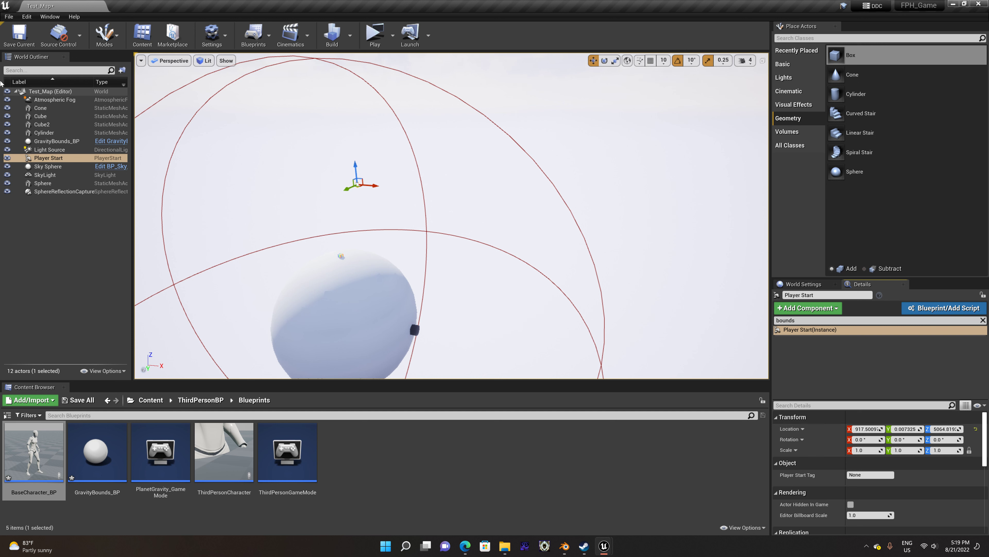
left_click(70, 142)
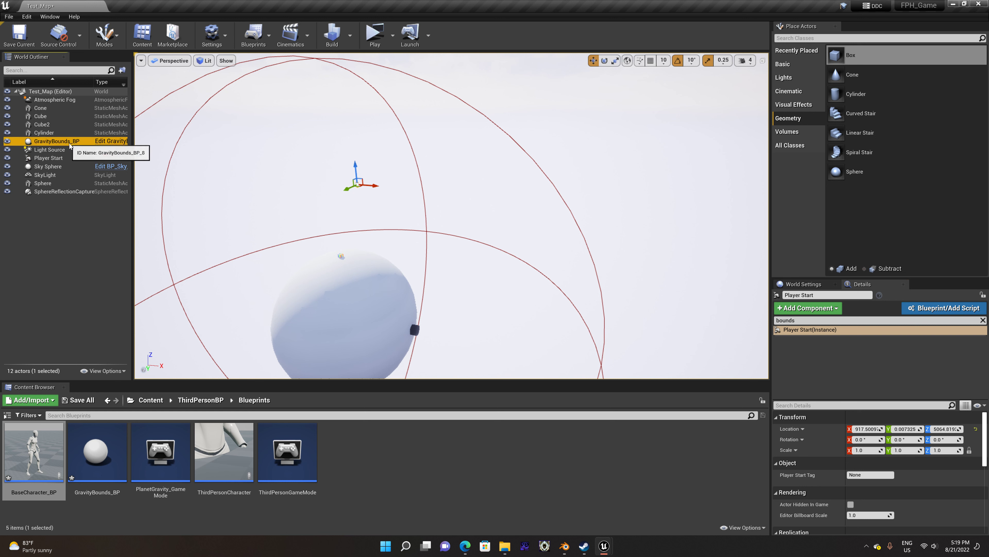
Scroll through the GravityBounds_BP actor's Details properties.
scroll(948, 472, "down", 3)
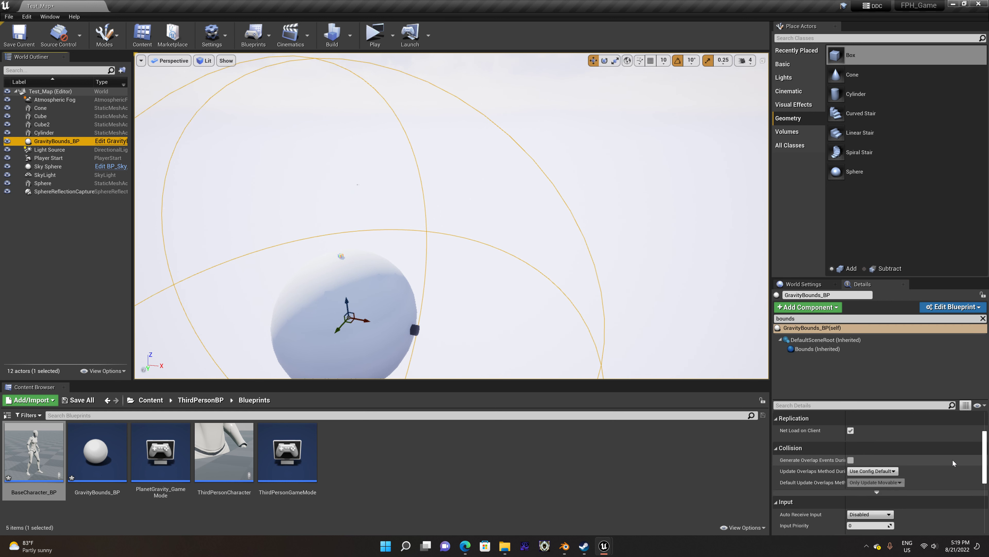
scroll(942, 468, "down", 2)
scroll(942, 467, "down", 1)
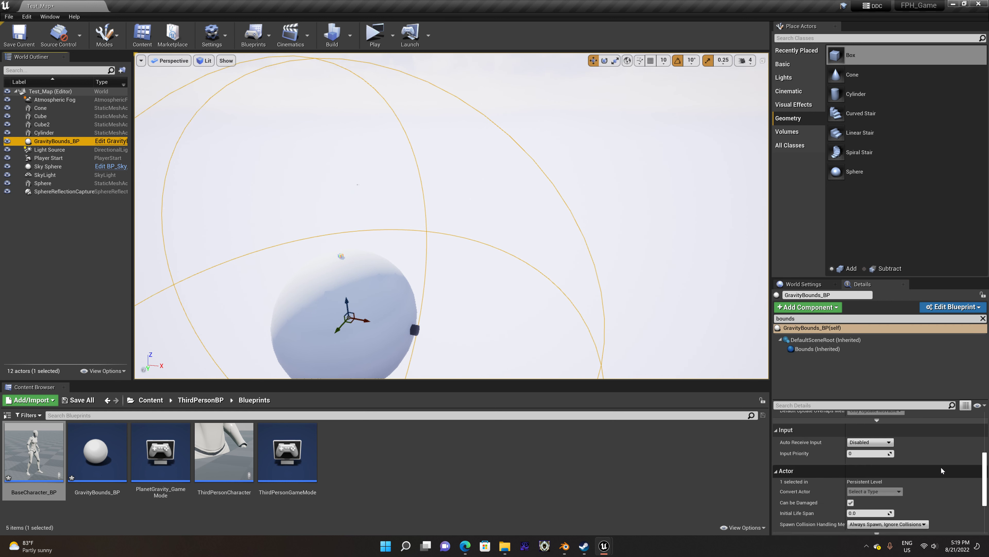
scroll(942, 467, "down", 2)
scroll(942, 468, "up", 2)
scroll(941, 467, "up", 2)
scroll(941, 467, "up", 2)
scroll(942, 468, "up", 2)
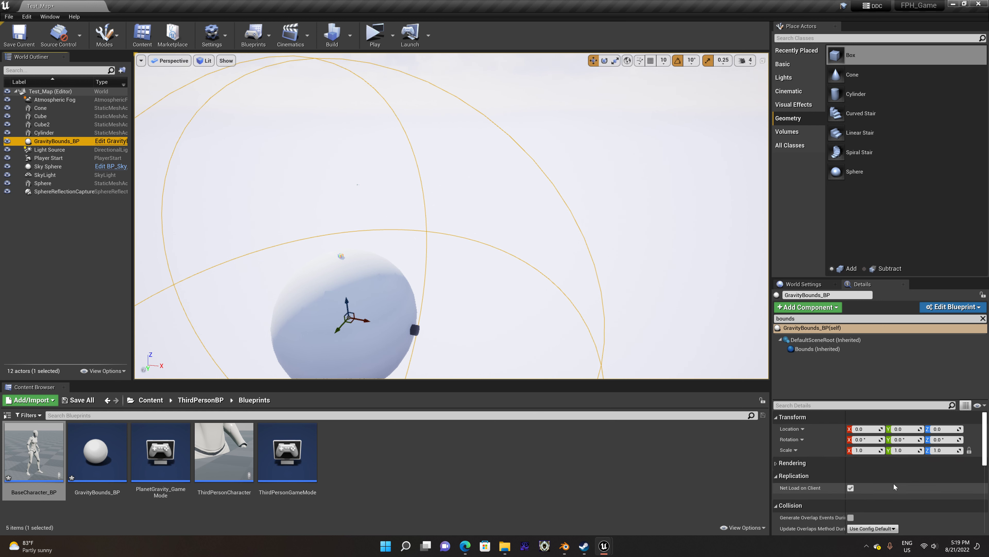
Expand GravityBounds_BP's Rendering properties and scroll through them.
left_click(778, 467)
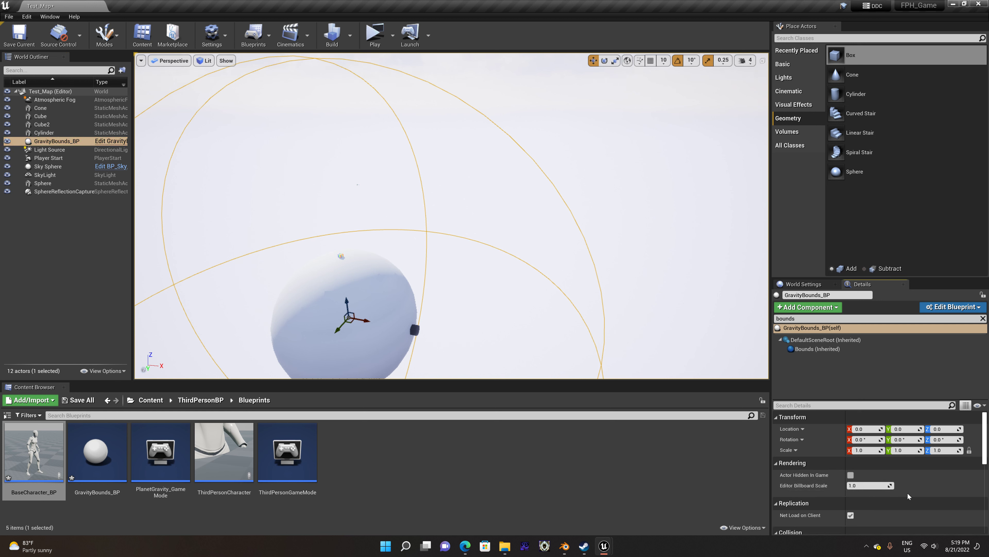
scroll(908, 494, "down", 1)
scroll(908, 493, "down", 1)
scroll(908, 493, "down", 1)
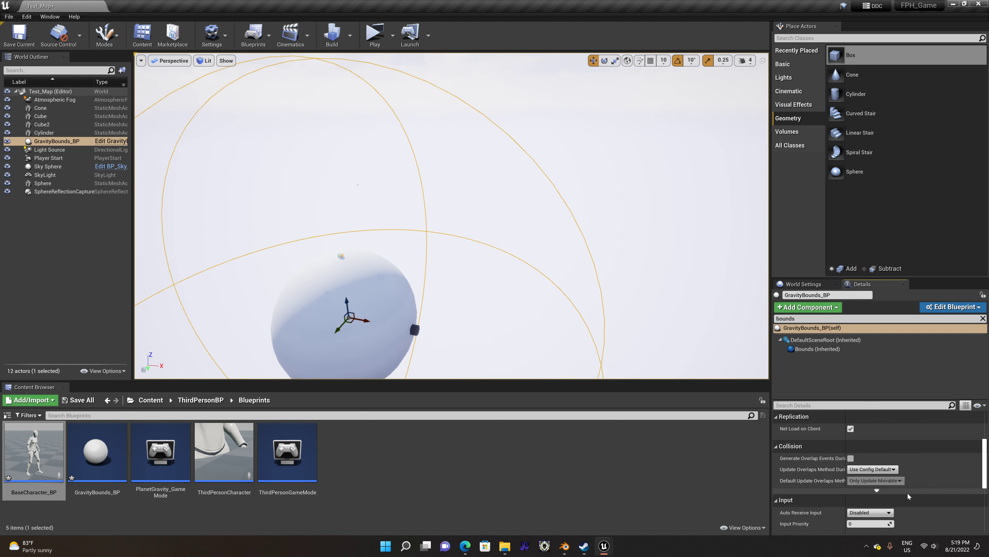
scroll(908, 494, "down", 2)
scroll(907, 493, "down", 1)
scroll(908, 493, "down", 1)
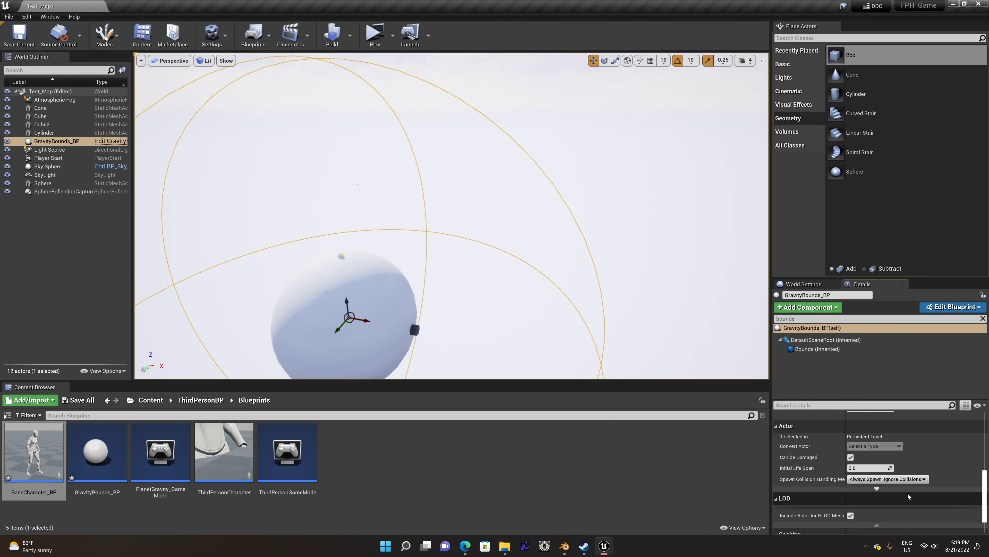
scroll(908, 493, "down", 1)
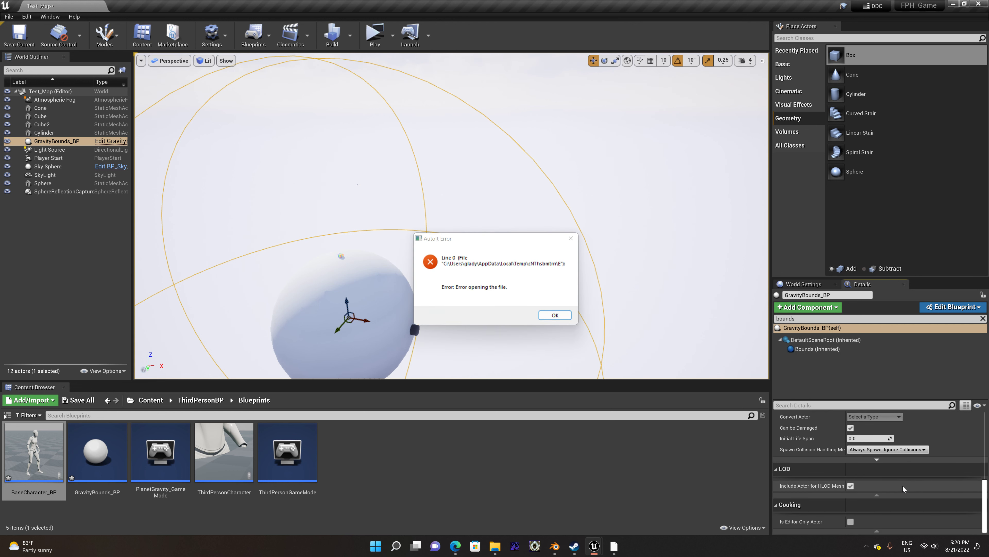
Dismiss the error dialog and show the Bounds component: scale 2.0, Sphere Radius 4289.815918.
left_click(561, 318)
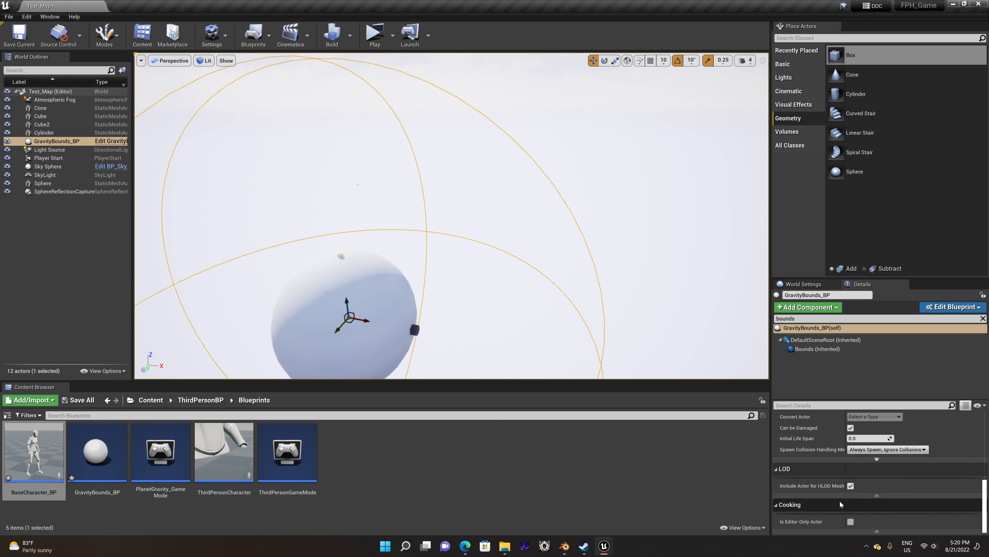
scroll(851, 488, "up", 3)
scroll(850, 488, "up", 3)
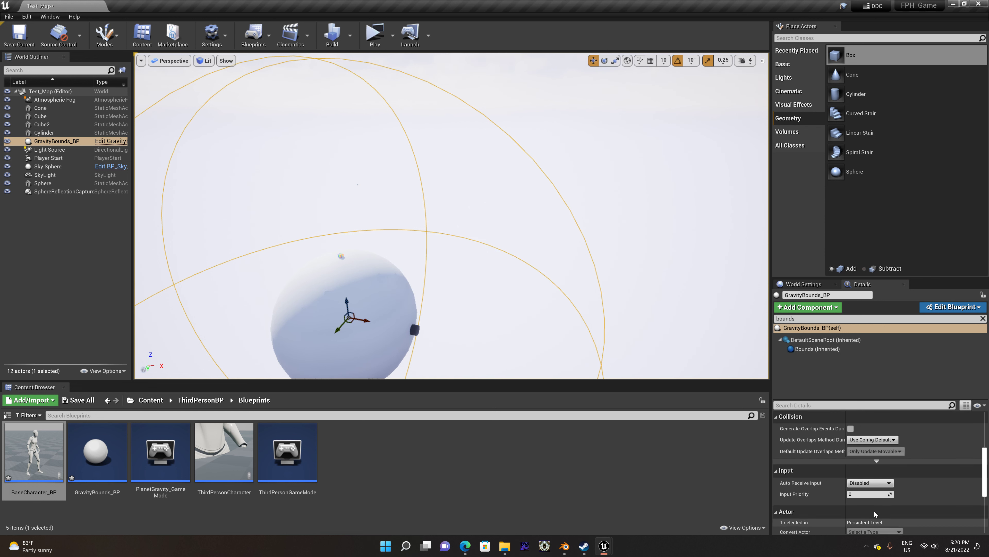
scroll(850, 488, "up", 3)
left_click(818, 349)
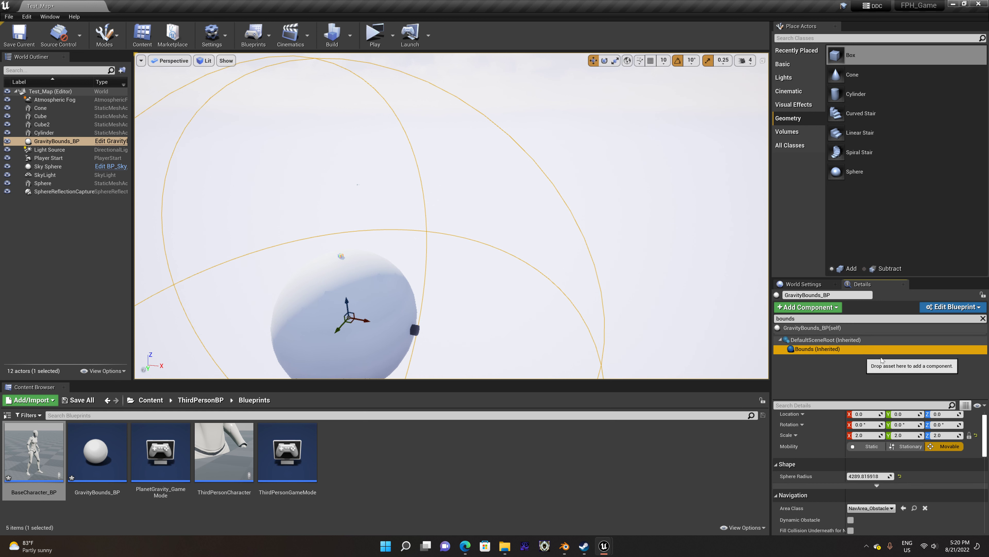
Tick Simulate Physics on the Bounds sphere component and start a play test.
scroll(829, 474, "down", 3)
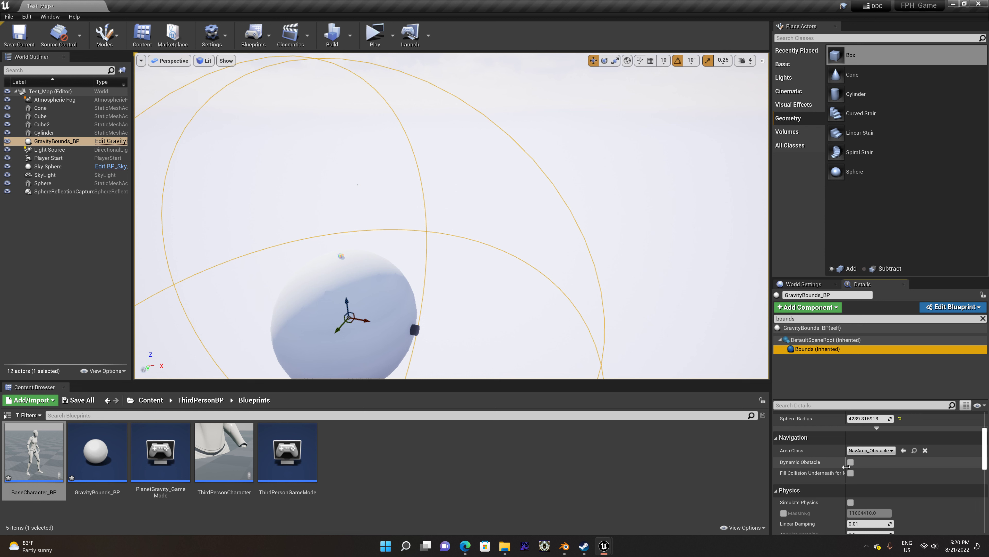
scroll(847, 467, "down", 2)
scroll(826, 475, "down", 1)
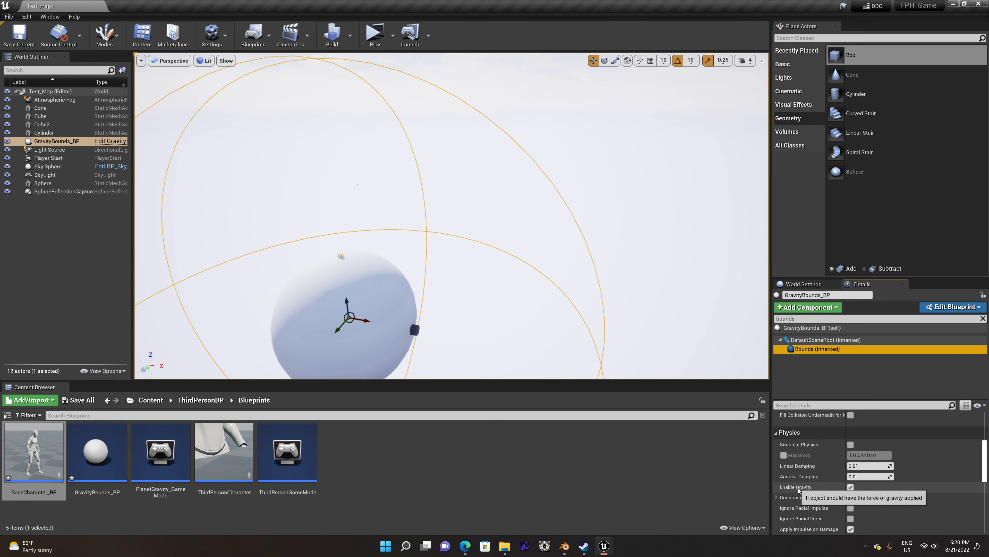
left_click(850, 445)
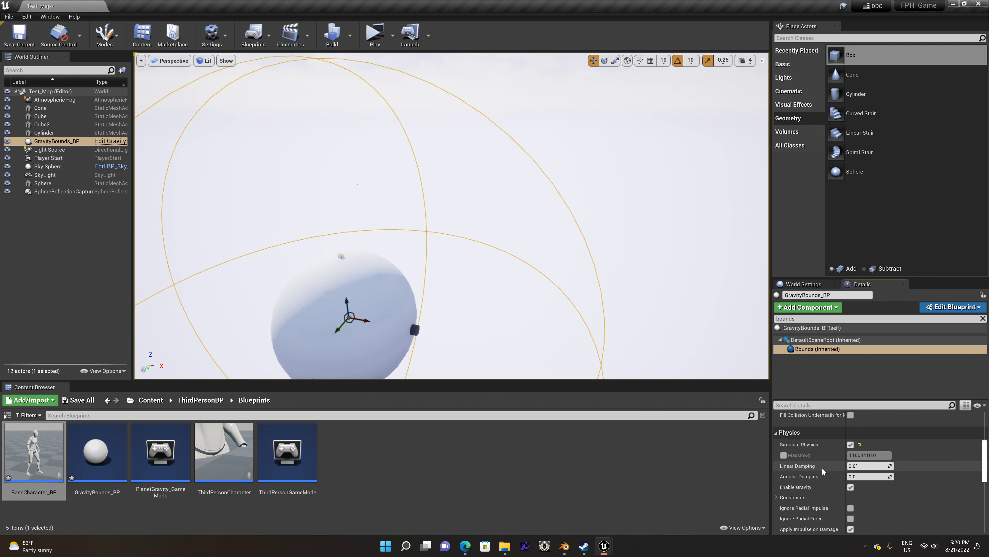
left_click(384, 38)
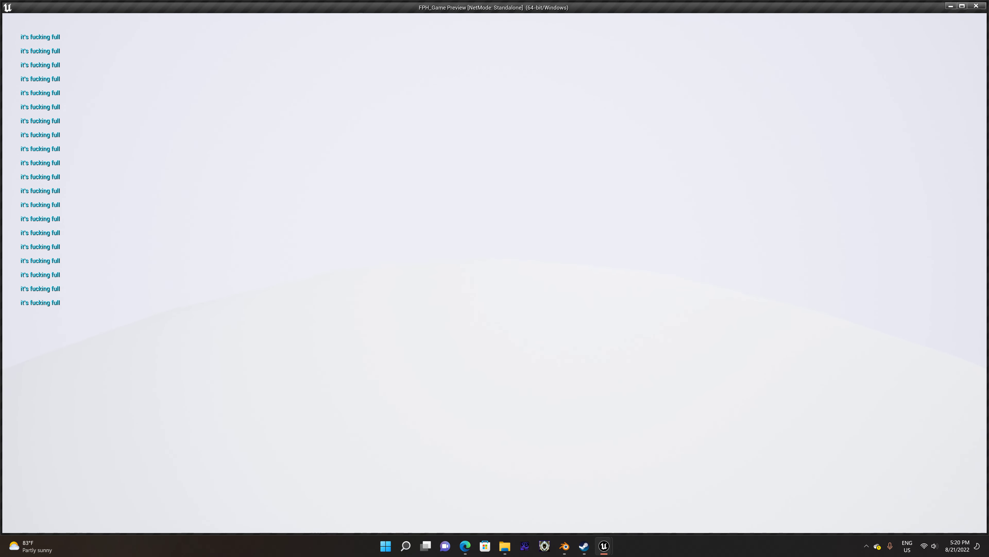
Stop the play test and dismiss the Message Log warning about Bounds physics without collision.
key("Escape")
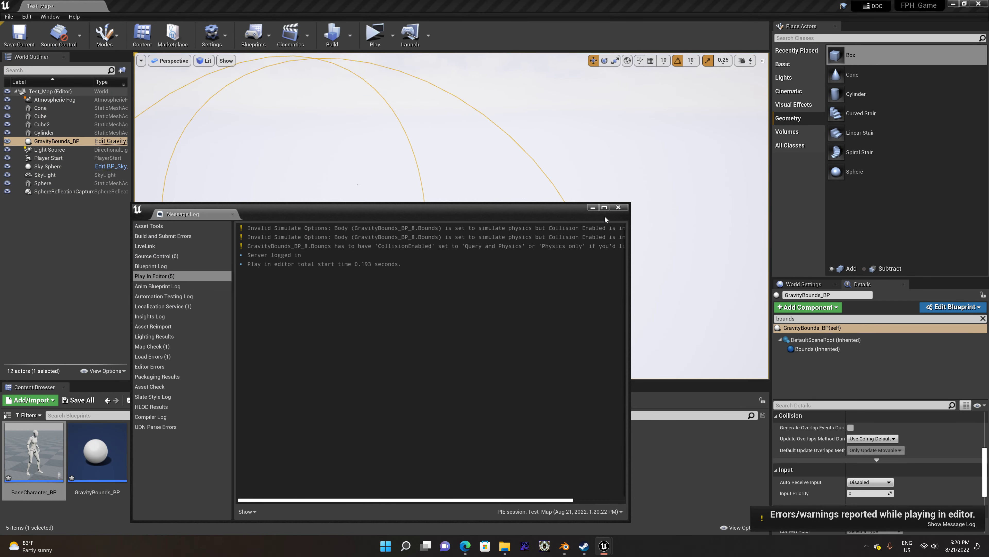
left_click(614, 209)
Select the Bounds (Inherited) sphere of GravityBounds_BP and untick its Simulate Physics option.
scroll(897, 427, "down", 3)
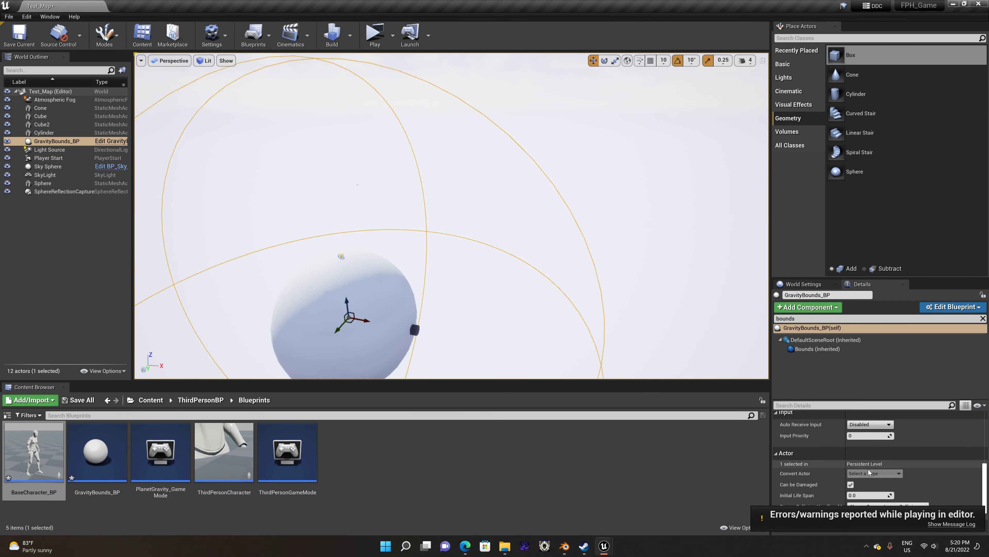
scroll(859, 477, "up", 2)
scroll(855, 470, "up", 2)
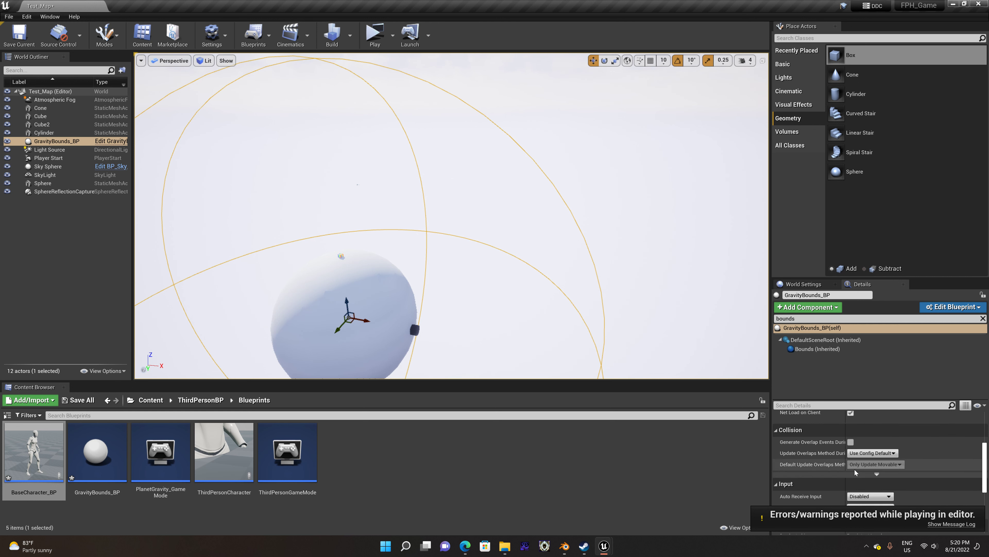
scroll(847, 451, "up", 2)
scroll(848, 451, "up", 2)
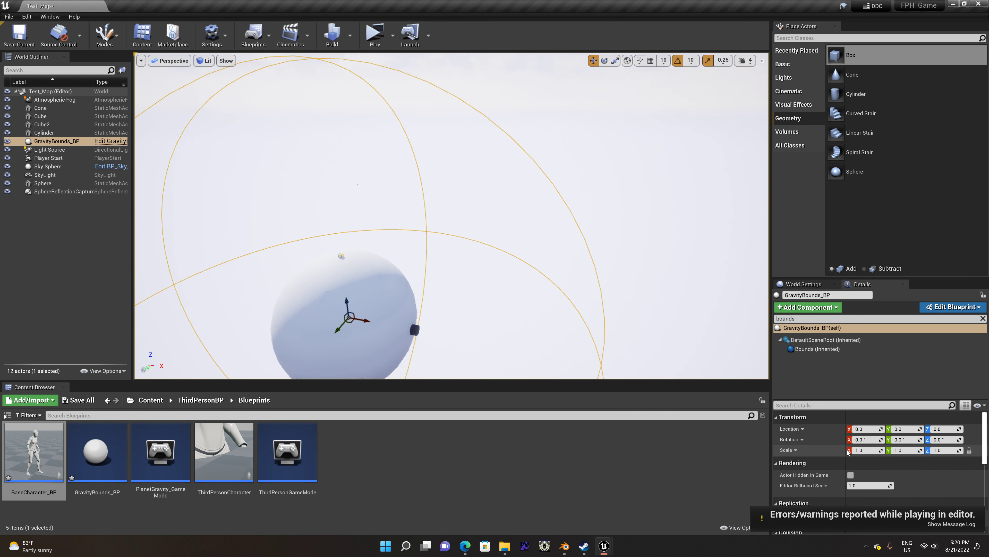
left_click(818, 349)
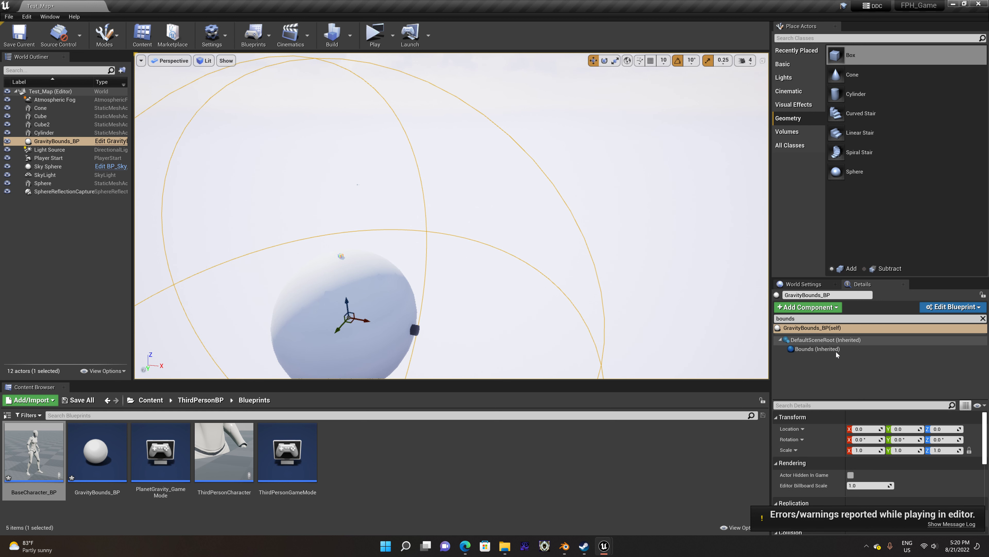
scroll(853, 467, "down", 1)
scroll(853, 467, "down", 1)
scroll(852, 470, "down", 1)
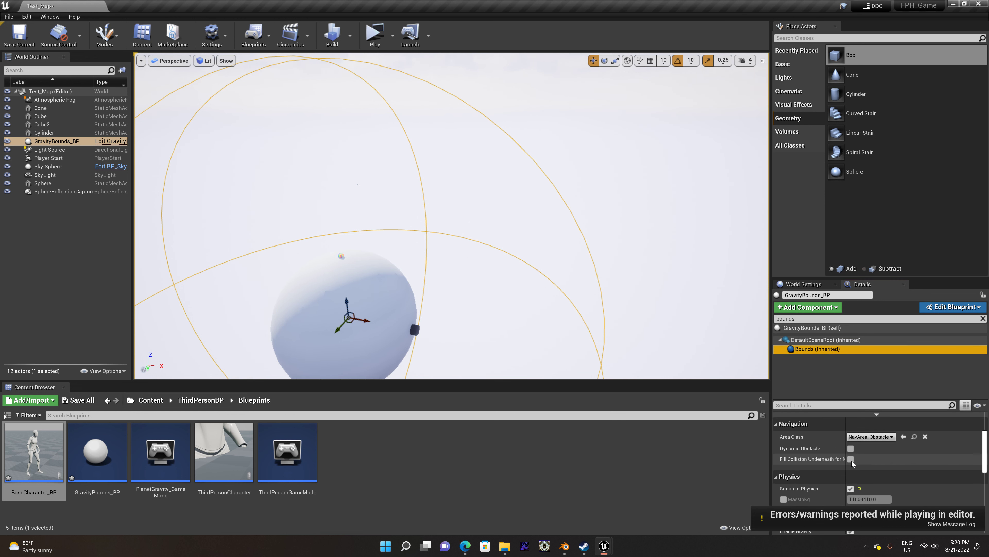
scroll(852, 471, "down", 1)
scroll(851, 471, "down", 1)
scroll(851, 468, "down", 1)
scroll(851, 467, "down", 1)
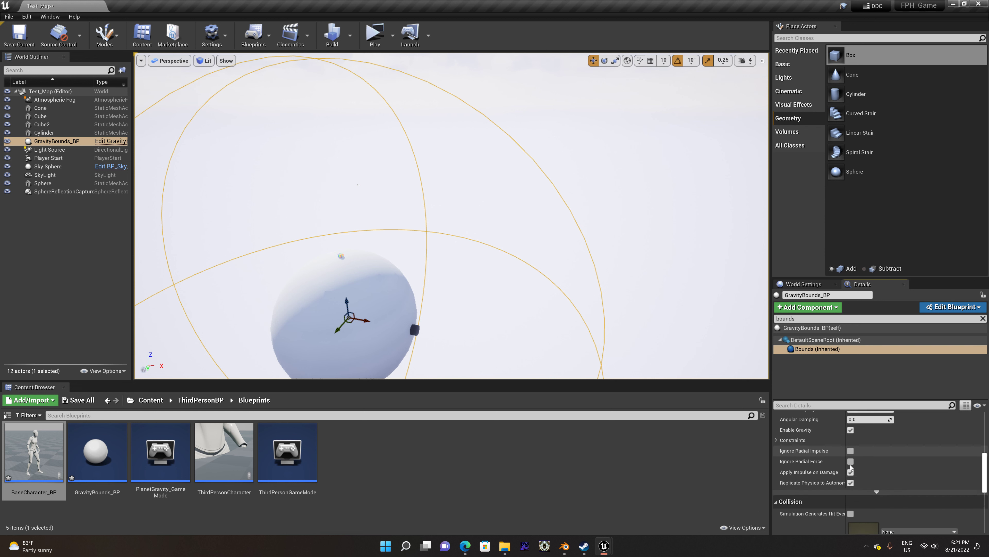
scroll(851, 467, "down", 1)
left_click(851, 468)
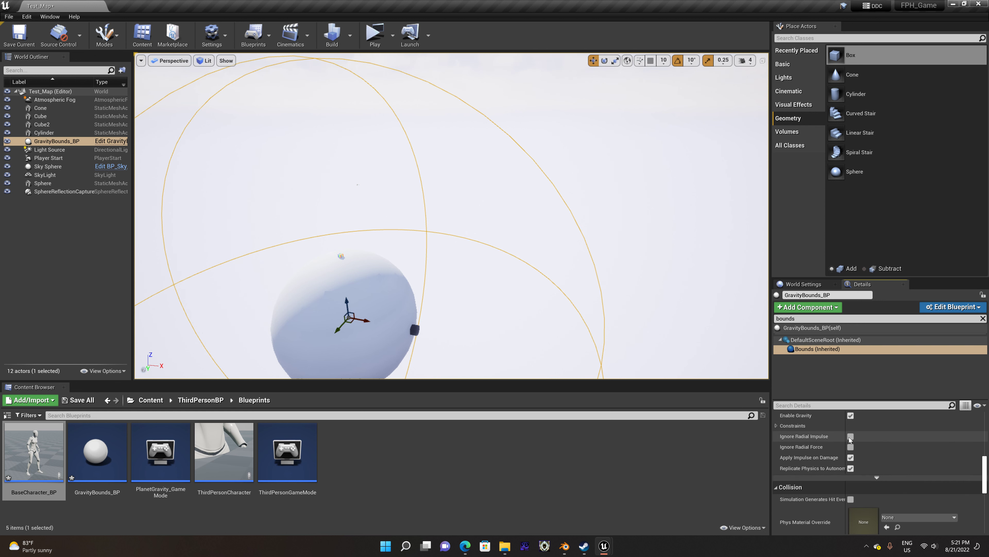
Review the Bounds sphere's Collision and Rendering settings, then start a play test of the level.
scroll(852, 467, "down", 1)
scroll(877, 495, "down", 2)
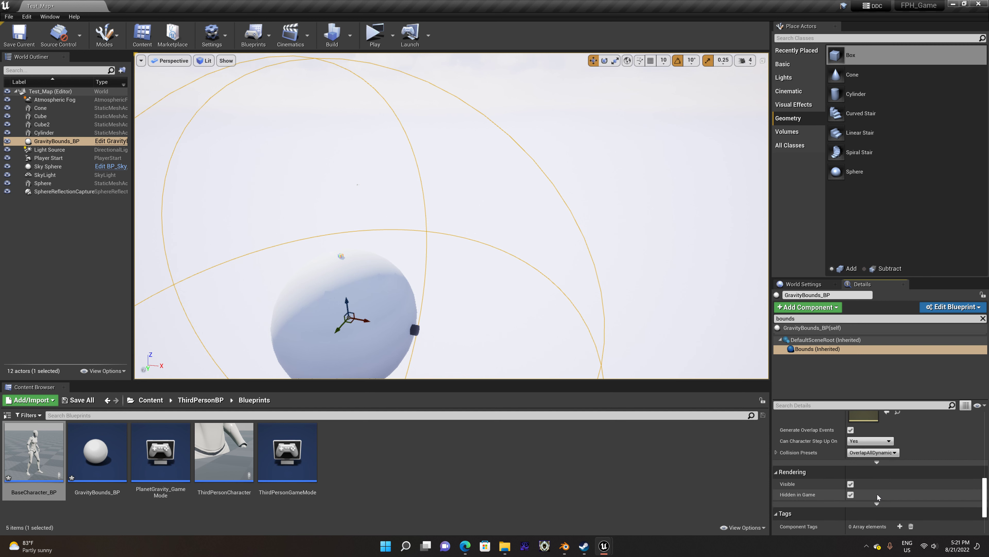
scroll(878, 494, "down", 2)
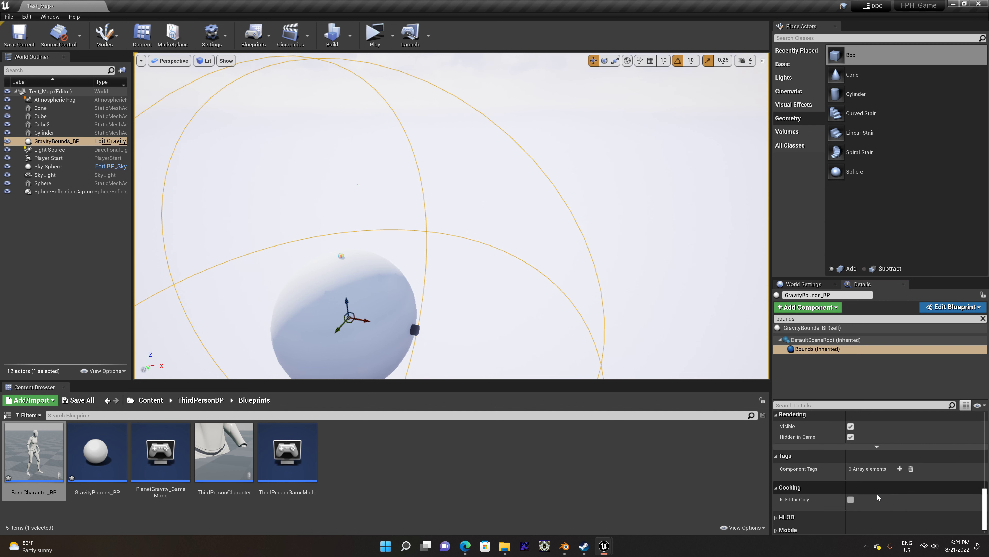
scroll(877, 494, "down", 1)
scroll(877, 495, "down", 1)
scroll(816, 486, "up", 5)
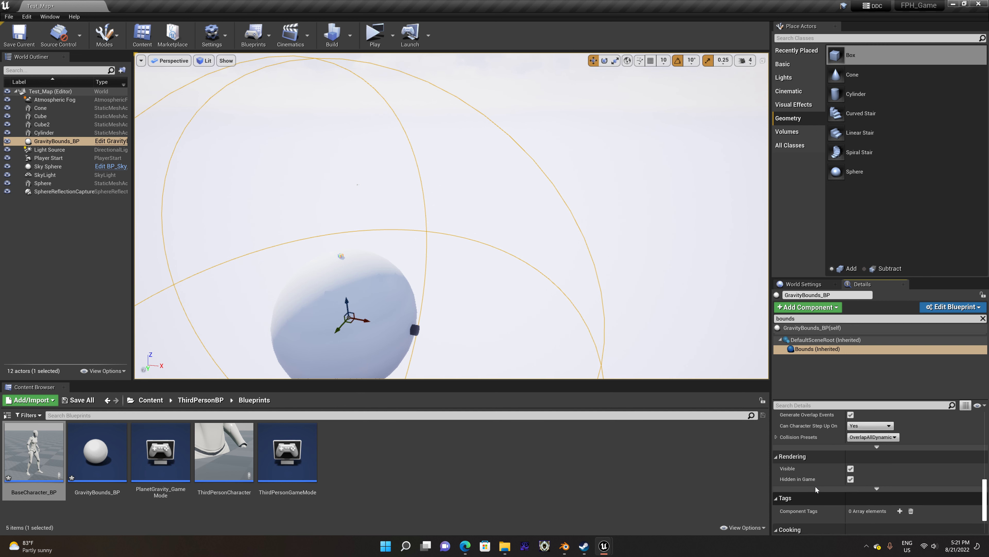
scroll(815, 486, "up", 2)
scroll(815, 487, "up", 2)
scroll(816, 486, "down", 4)
scroll(816, 486, "up", 2)
scroll(816, 487, "up", 3)
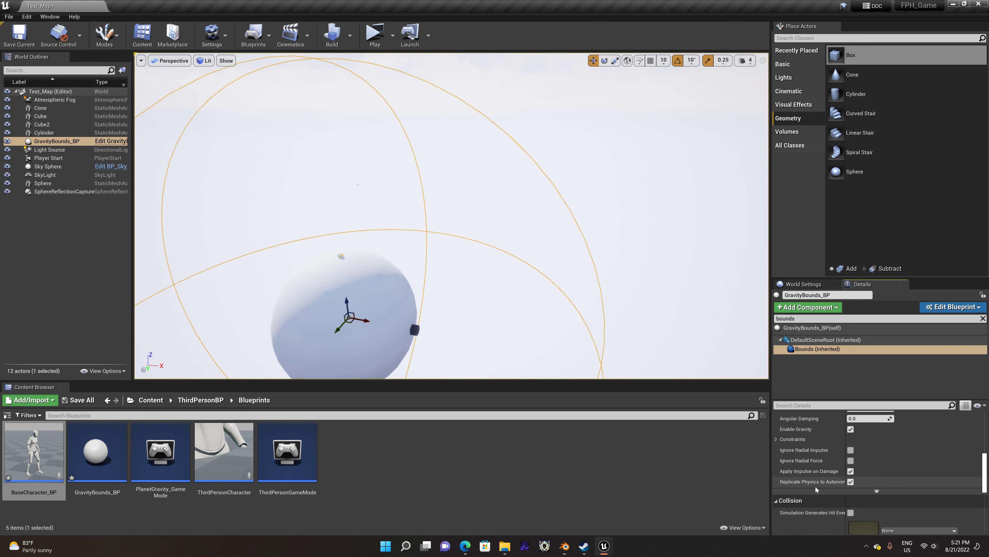
scroll(815, 487, "up", 3)
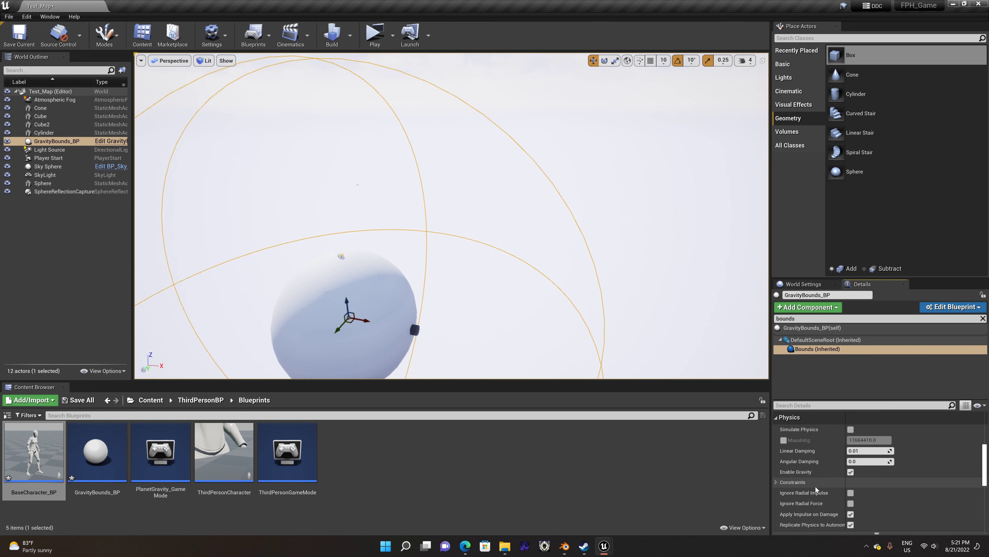
scroll(816, 486, "up", 3)
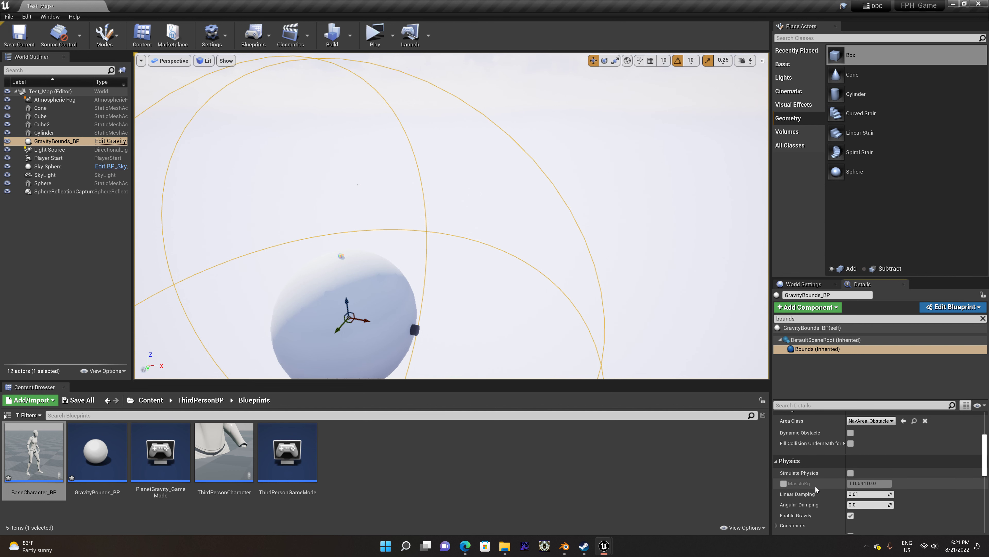
scroll(815, 487, "up", 3)
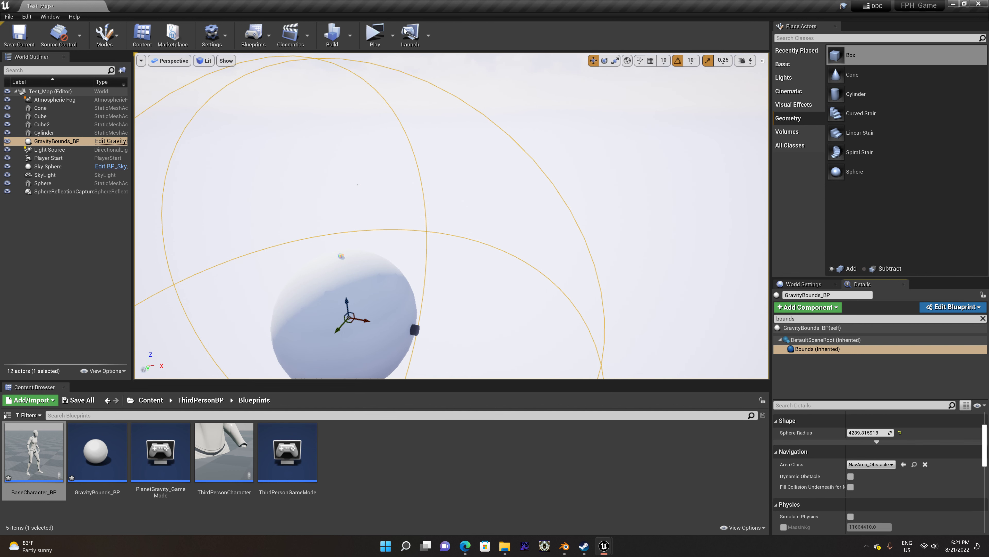
left_click(374, 34)
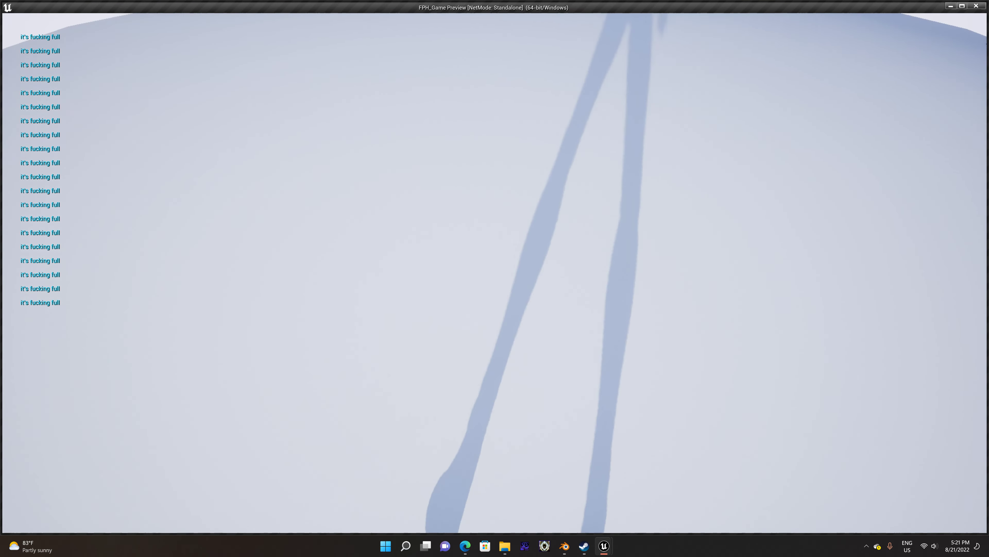
Walk the character over the planet, toggling Shift sprint to drain stamina to 0 and refill it.
key("shift")
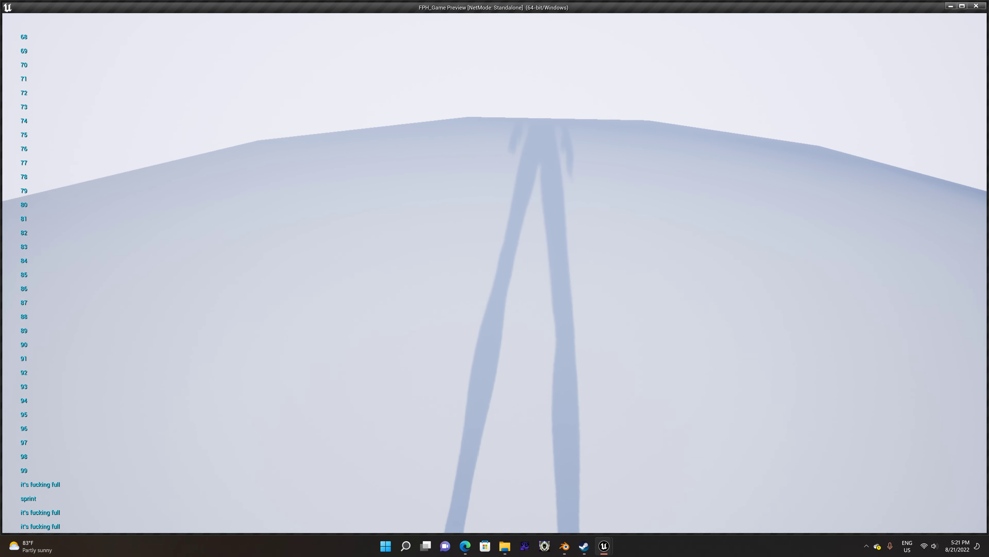
key("shift")
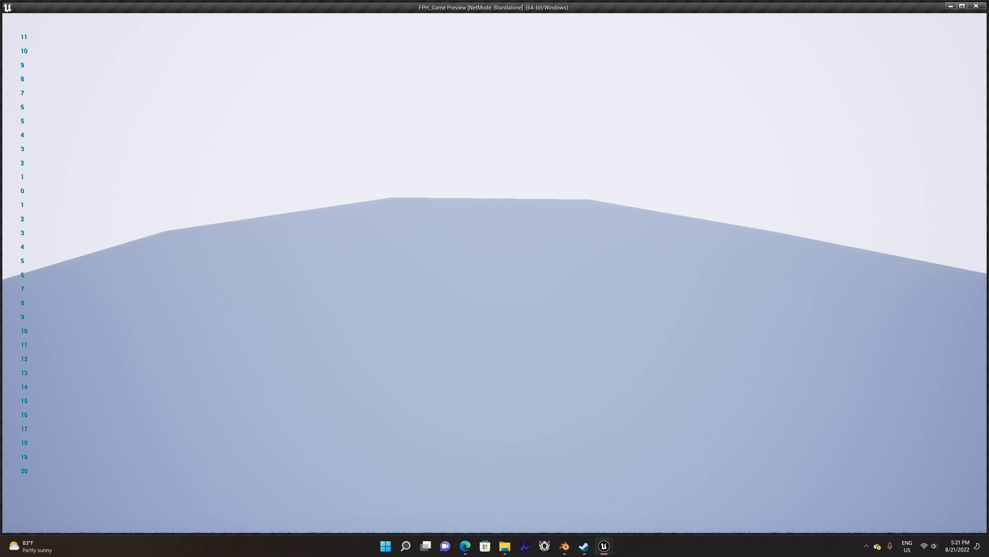
key("shift")
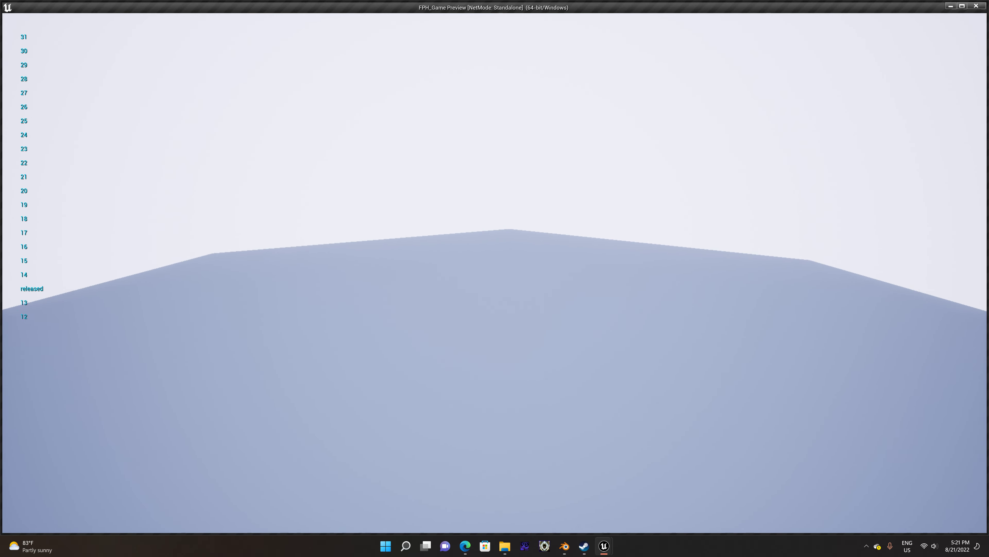
key("shift")
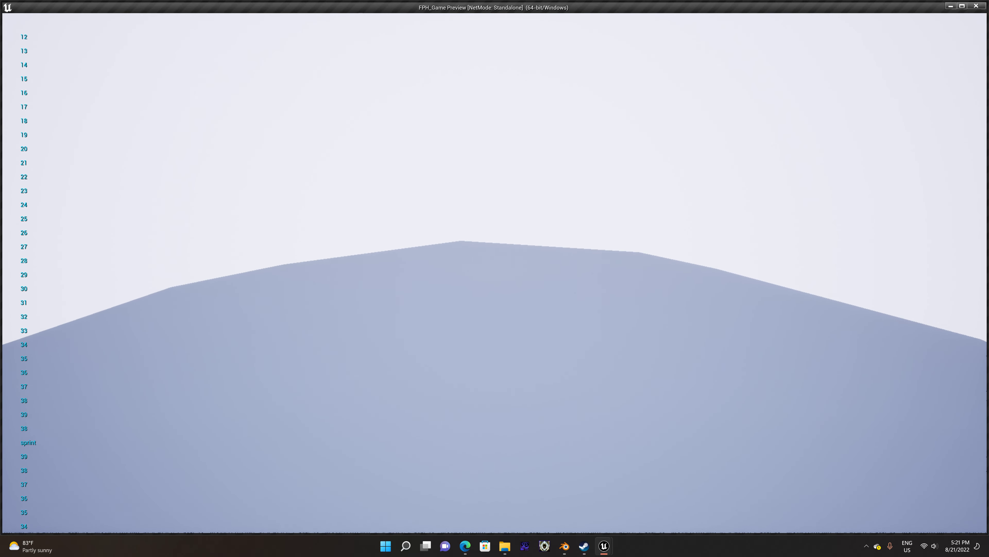
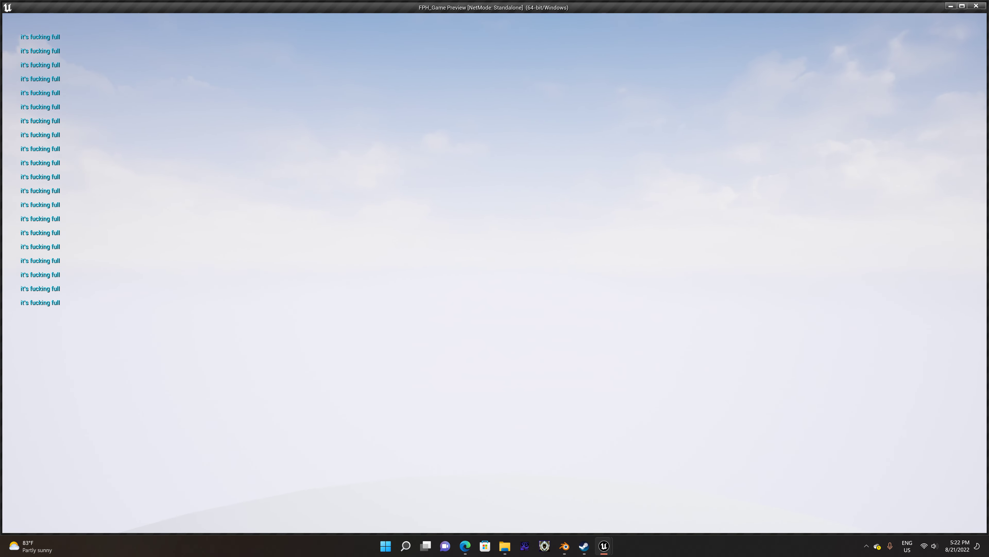
Exit the standalone preview and select the Sphere in the Test_Map viewport.
key("Escape")
left_click(383, 296)
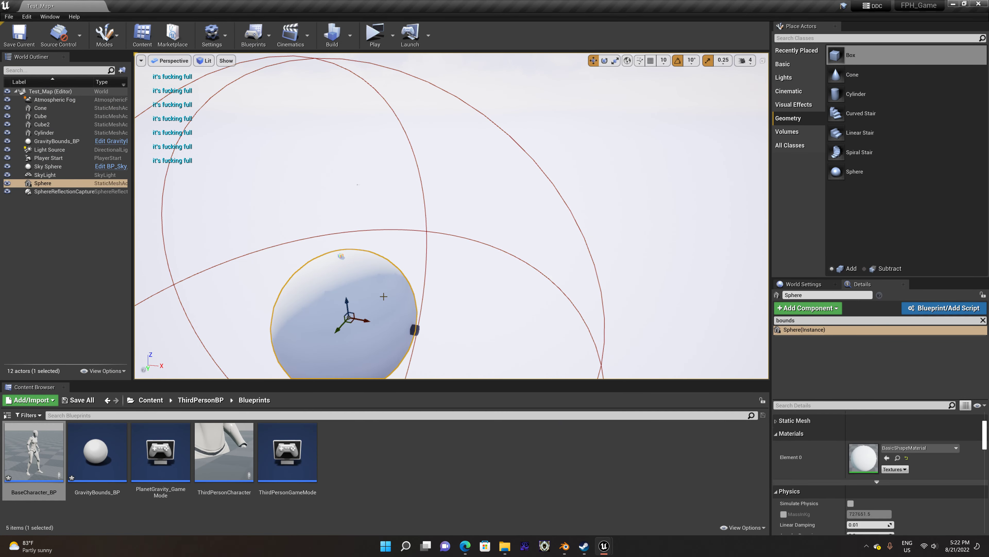
Set the Sphere's Element 0 material to BasicTemplateMaterial, then change it to CineMat.
left_click(935, 448)
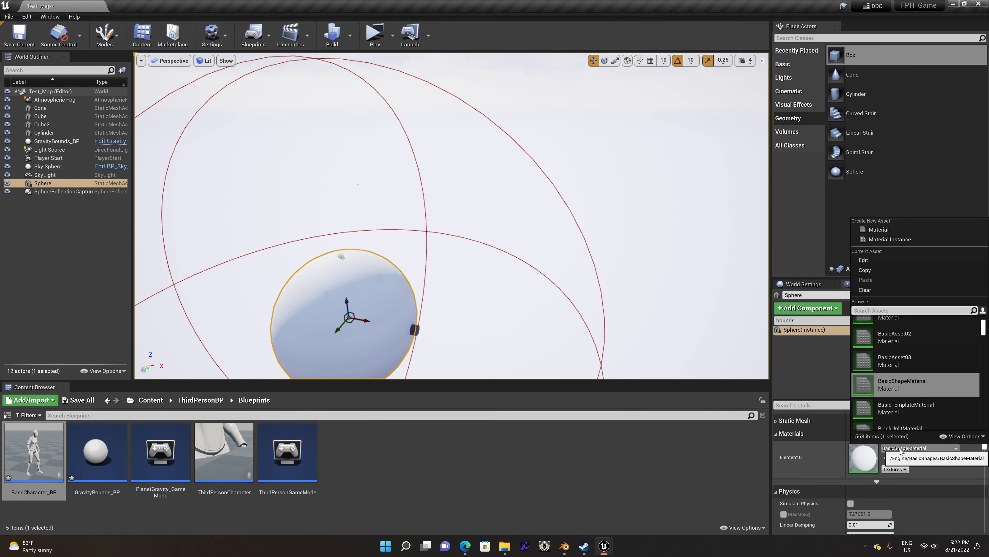
left_click(898, 400)
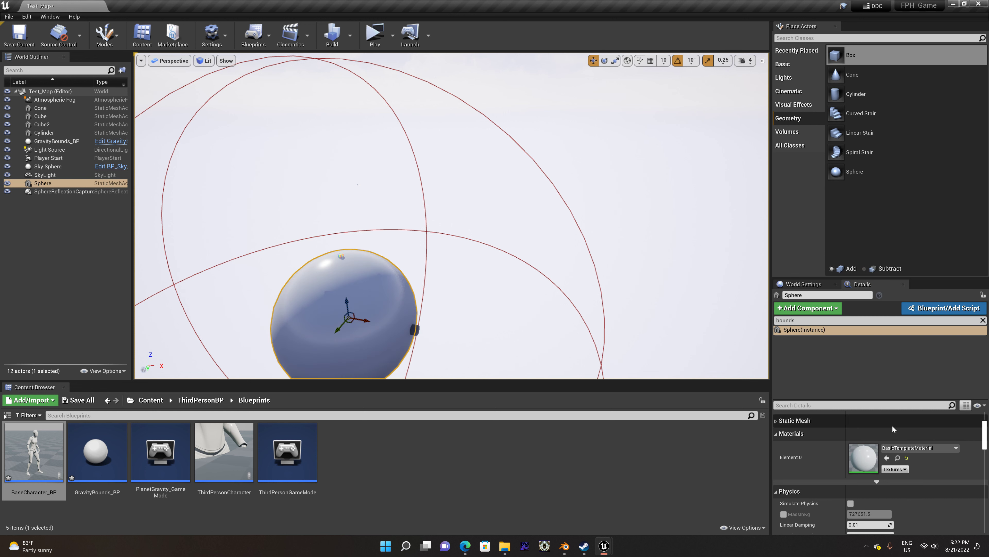
left_click(902, 450)
scroll(894, 385, "down", 3)
scroll(894, 385, "down", 2)
scroll(894, 386, "down", 3)
scroll(894, 386, "up", 2)
scroll(901, 373, "down", 2)
scroll(900, 375, "down", 1)
scroll(899, 374, "down", 2)
scroll(899, 374, "down", 1)
scroll(899, 374, "up", 2)
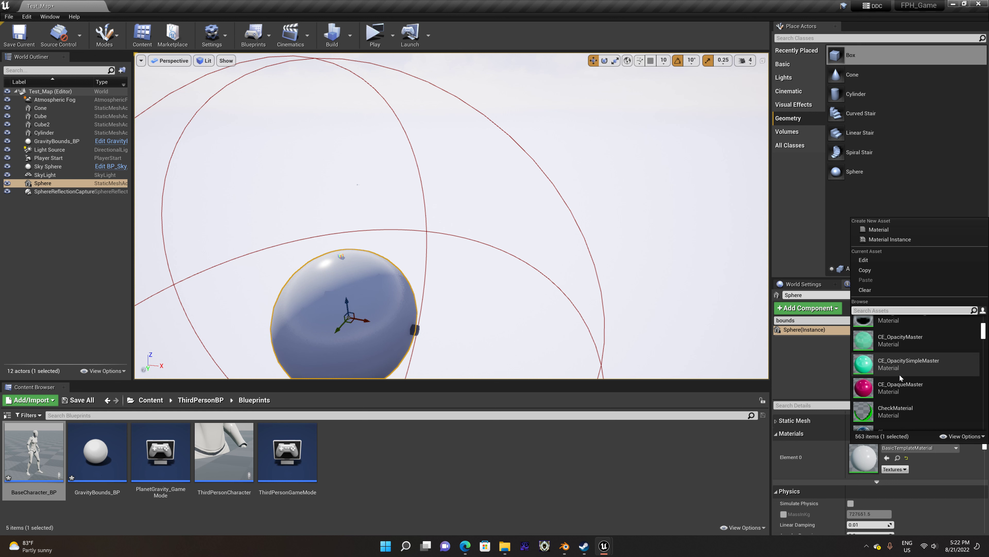
scroll(900, 374, "down", 2)
scroll(899, 374, "down", 2)
double_click(907, 362)
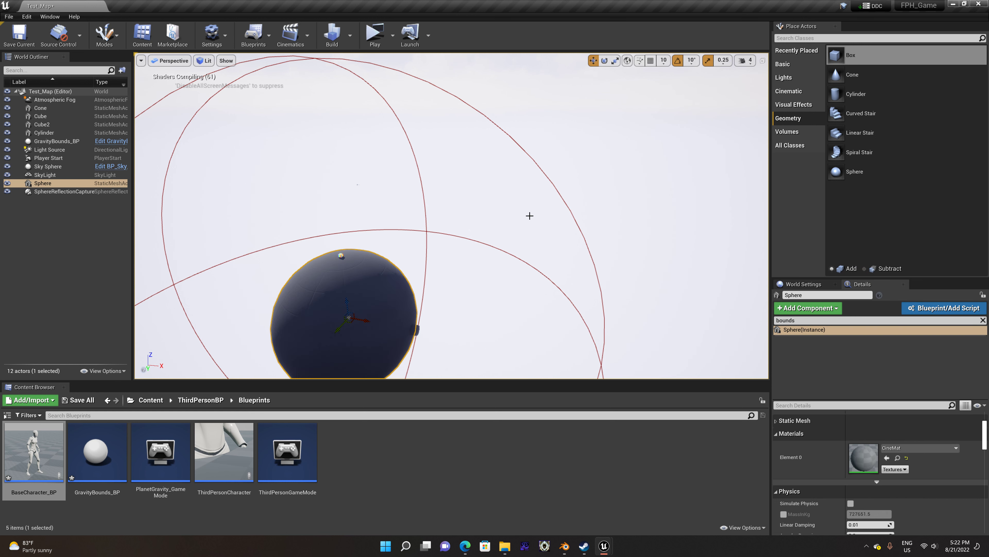
scroll(898, 438, "down", 2)
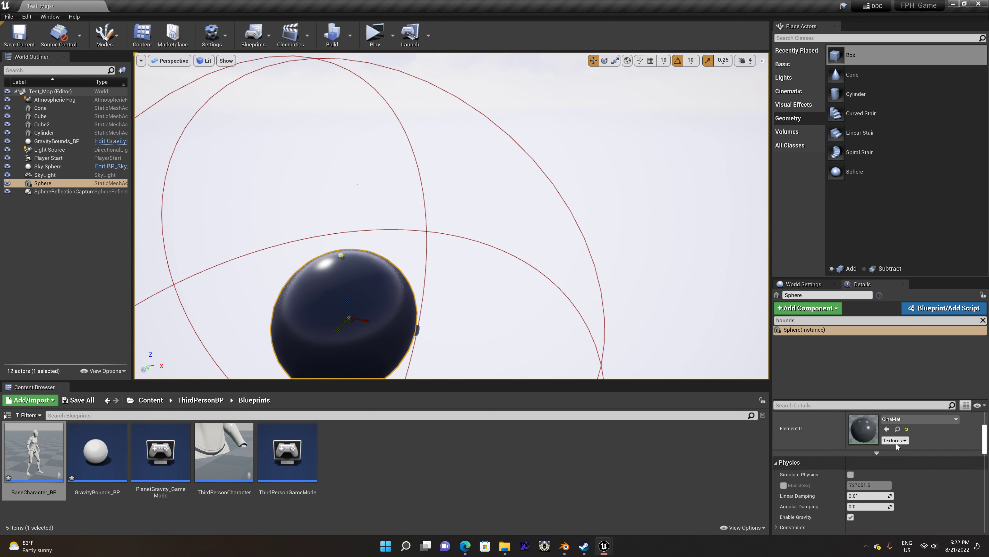
right_click(904, 440)
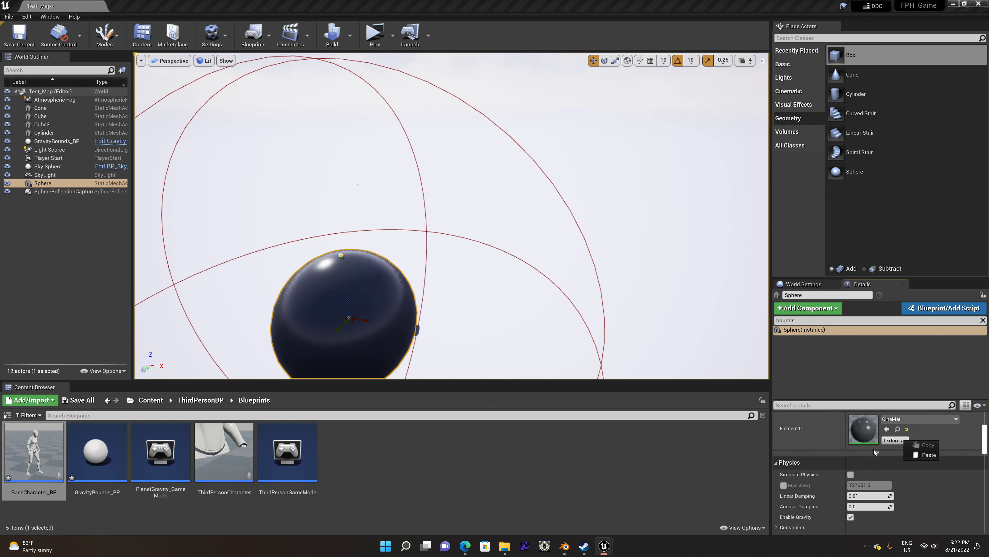
left_click(889, 431)
left_click(900, 420)
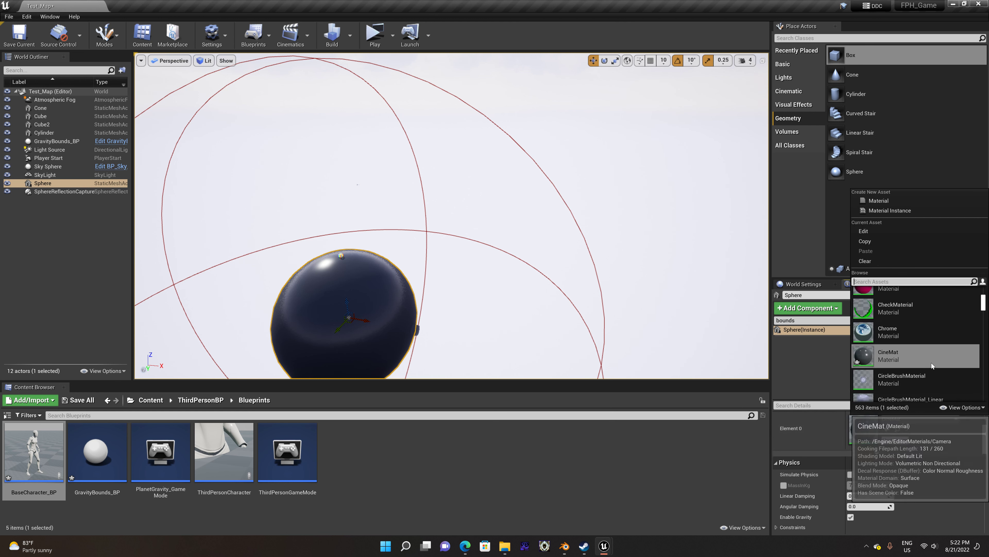
left_click_drag(984, 310, 985, 321)
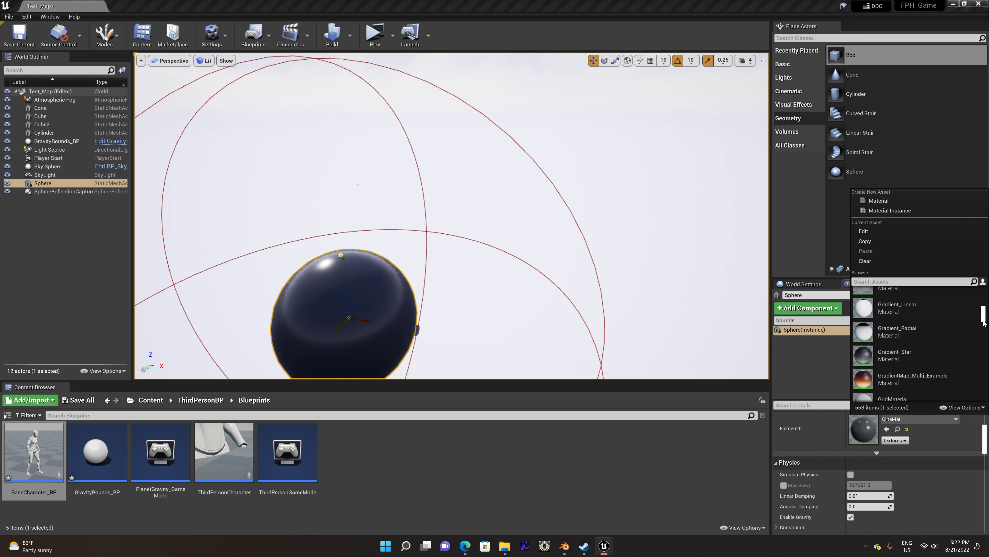
scroll(902, 364, "down", 1)
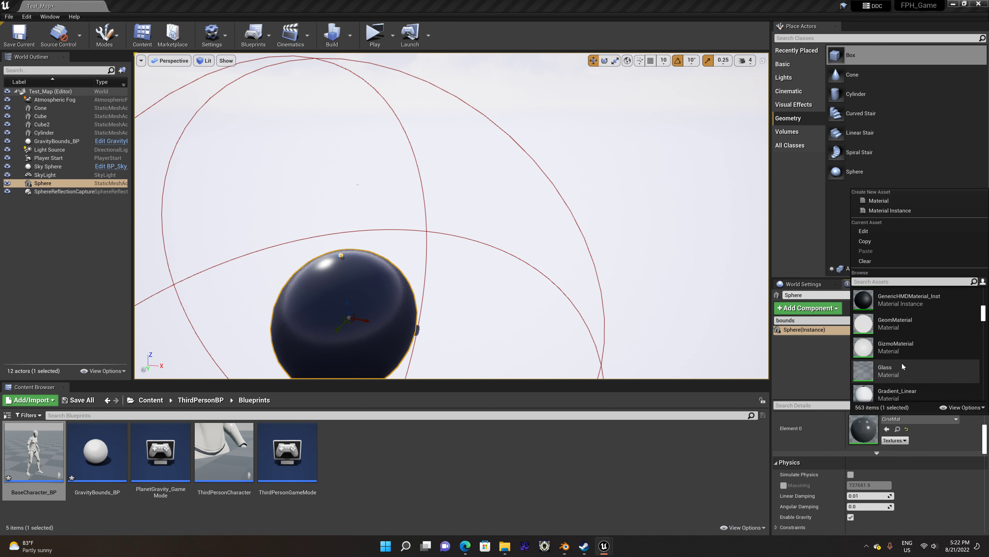
scroll(902, 362, "down", 2)
scroll(902, 363, "down", 1)
scroll(902, 363, "down", 2)
scroll(902, 363, "down", 1)
scroll(902, 363, "down", 1)
scroll(902, 363, "down", 2)
scroll(902, 362, "down", 2)
scroll(902, 363, "down", 2)
scroll(902, 362, "down", 1)
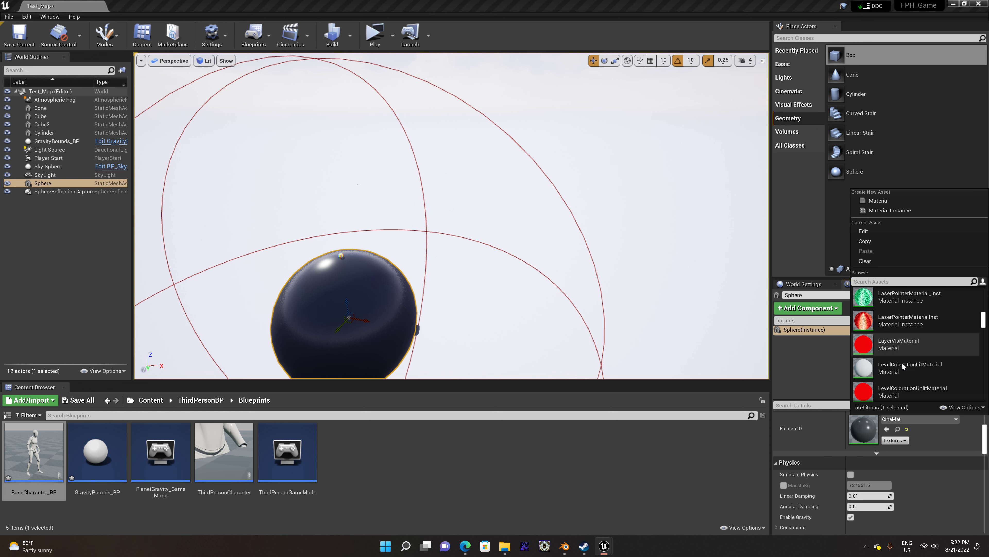
scroll(902, 364, "down", 1)
scroll(902, 362, "up", 1)
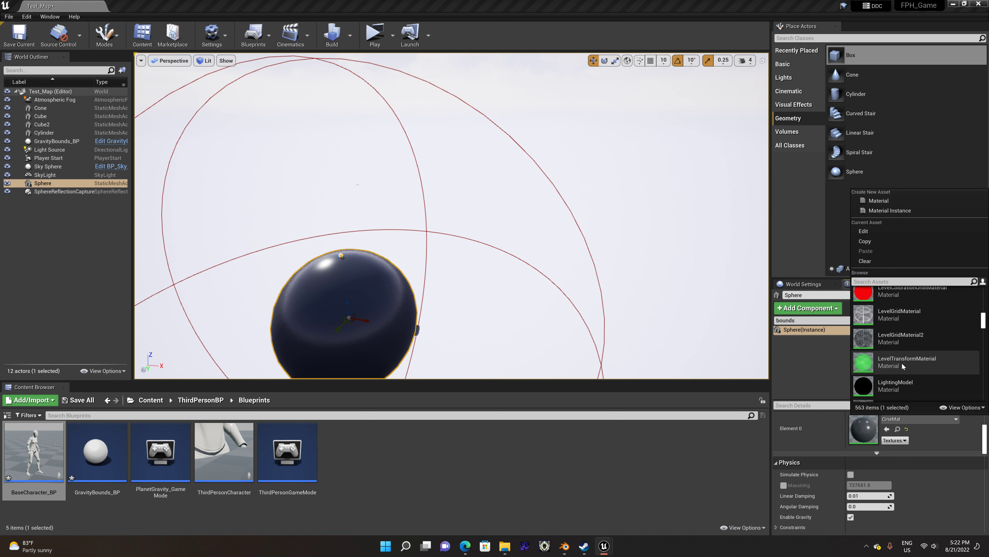
scroll(902, 363, "up", 1)
left_click_drag(983, 320, 984, 278)
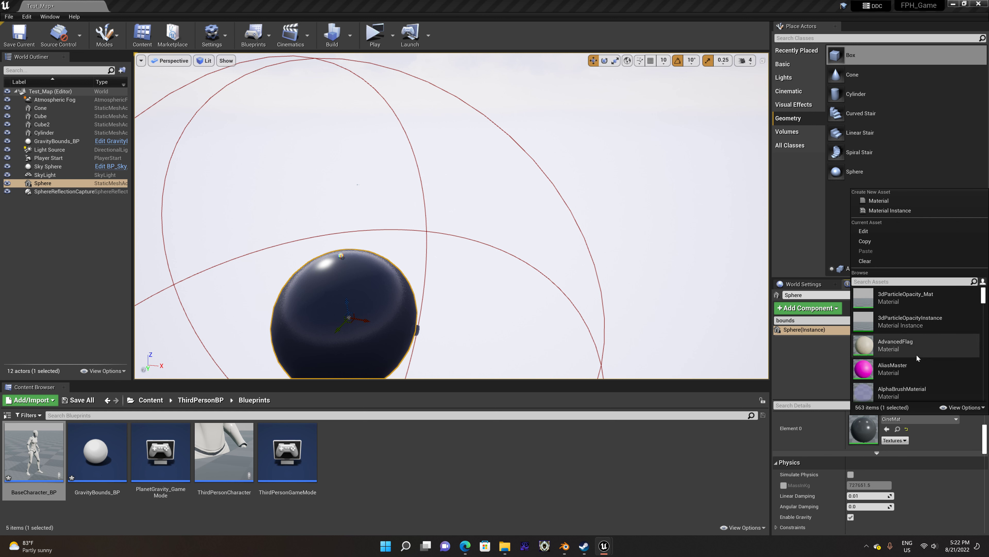
scroll(916, 354, "down", 2)
scroll(916, 355, "down", 1)
scroll(917, 355, "down", 2)
scroll(914, 361, "down", 2)
scroll(914, 361, "down", 1)
scroll(914, 362, "down", 1)
scroll(914, 362, "down", 1)
scroll(914, 362, "down", 1)
scroll(914, 362, "down", 2)
scroll(914, 361, "down", 1)
scroll(914, 361, "down", 1)
scroll(914, 362, "down", 1)
left_click_drag(983, 304, 984, 396)
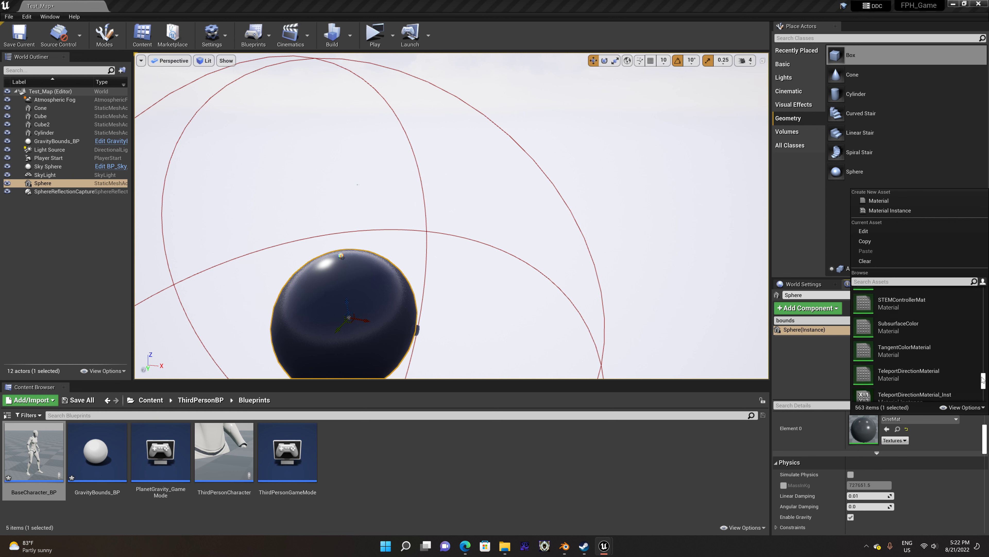
scroll(894, 385, "up", 5)
scroll(898, 385, "up", 5)
scroll(900, 381, "down", 1)
scroll(900, 382, "down", 1)
scroll(900, 382, "down", 1)
scroll(901, 382, "down", 1)
left_click_drag(983, 372, 988, 418)
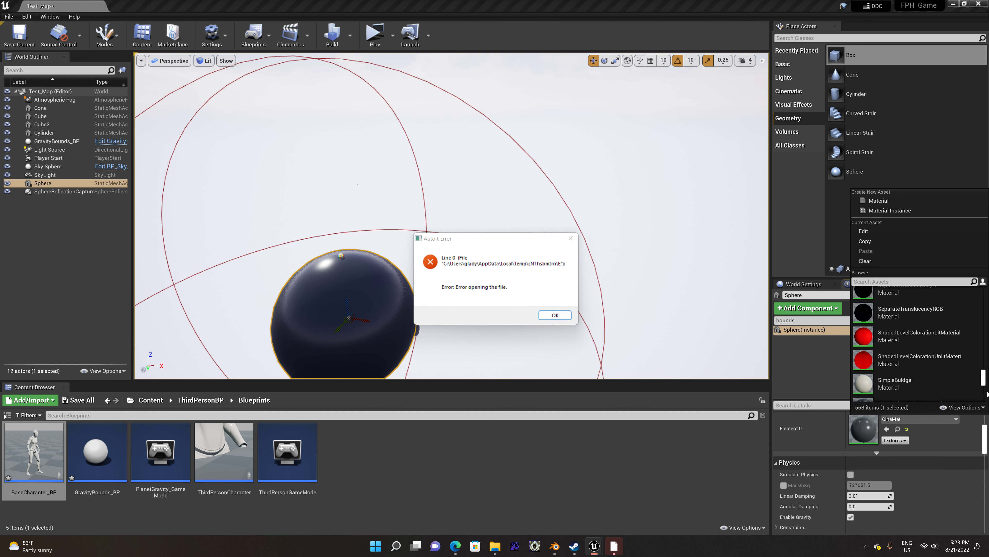
left_click(563, 319)
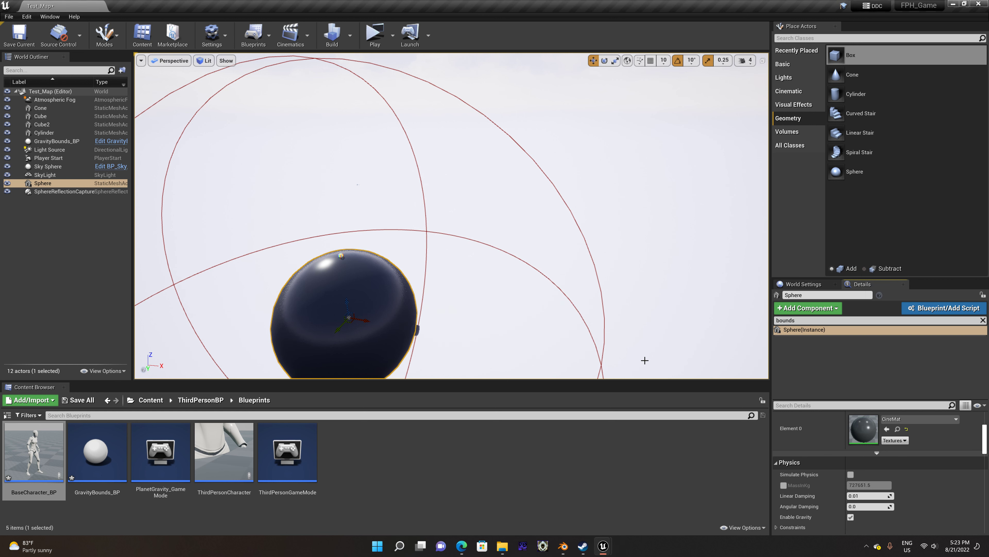
left_click(920, 419)
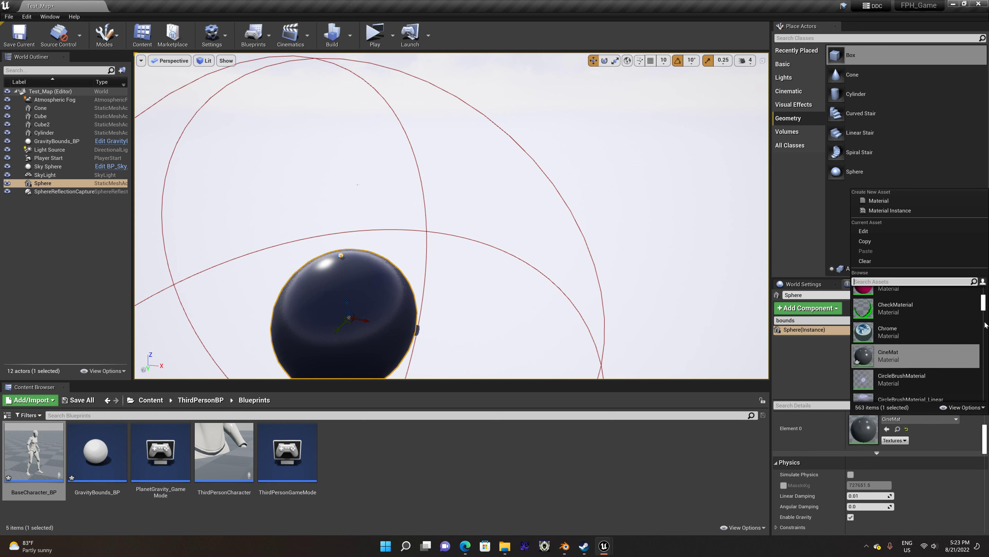
left_click_drag(985, 305, 982, 405)
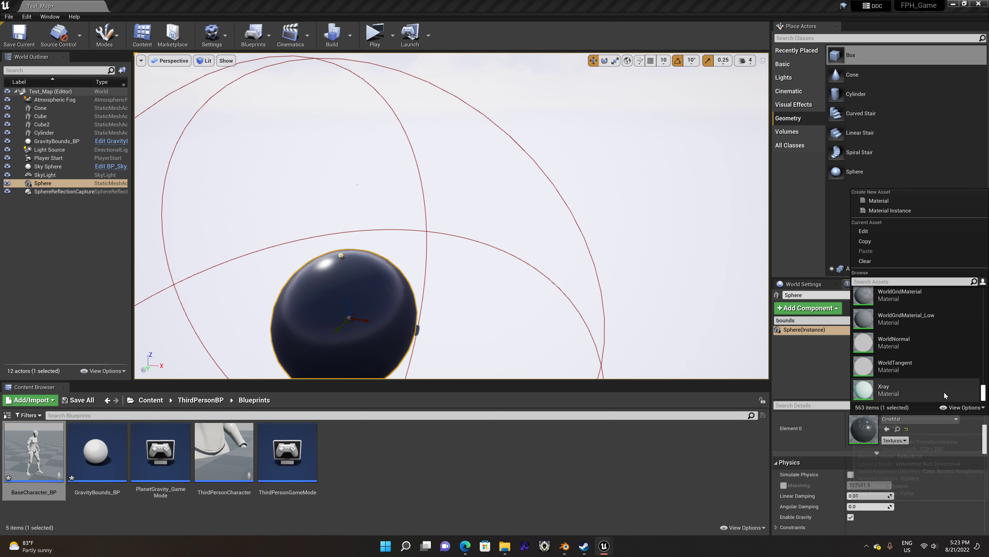
scroll(920, 384, "up", 2)
scroll(920, 384, "up", 2)
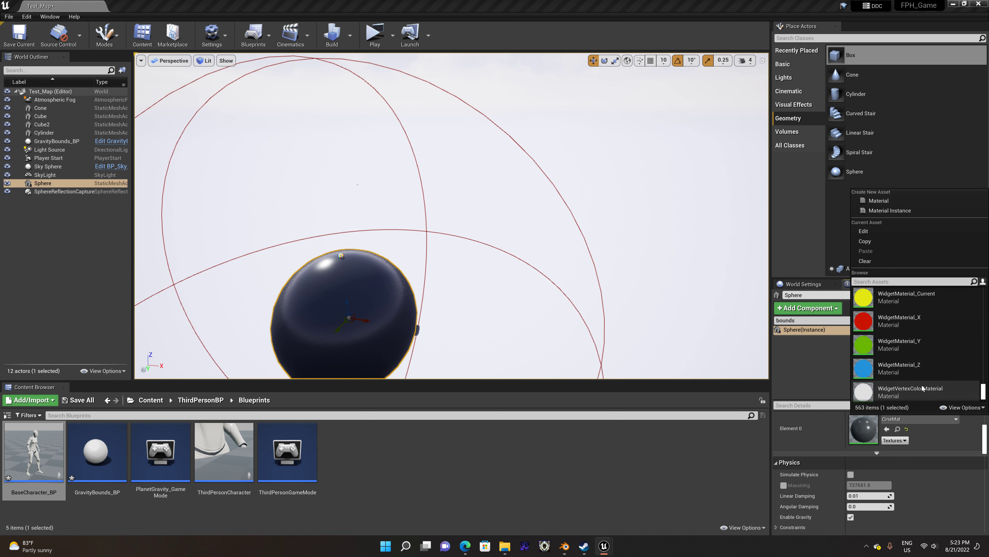
scroll(926, 388, "up", 1)
scroll(926, 388, "up", 1)
scroll(927, 389, "up", 1)
scroll(927, 388, "up", 2)
scroll(927, 388, "up", 2)
scroll(927, 389, "up", 1)
scroll(927, 388, "up", 2)
scroll(927, 385, "up", 1)
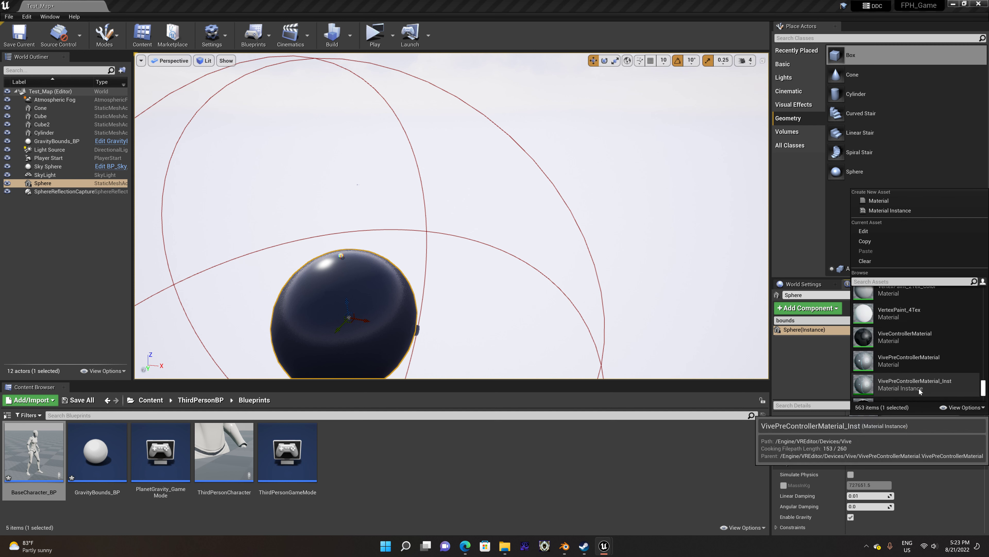
scroll(920, 389, "up", 3)
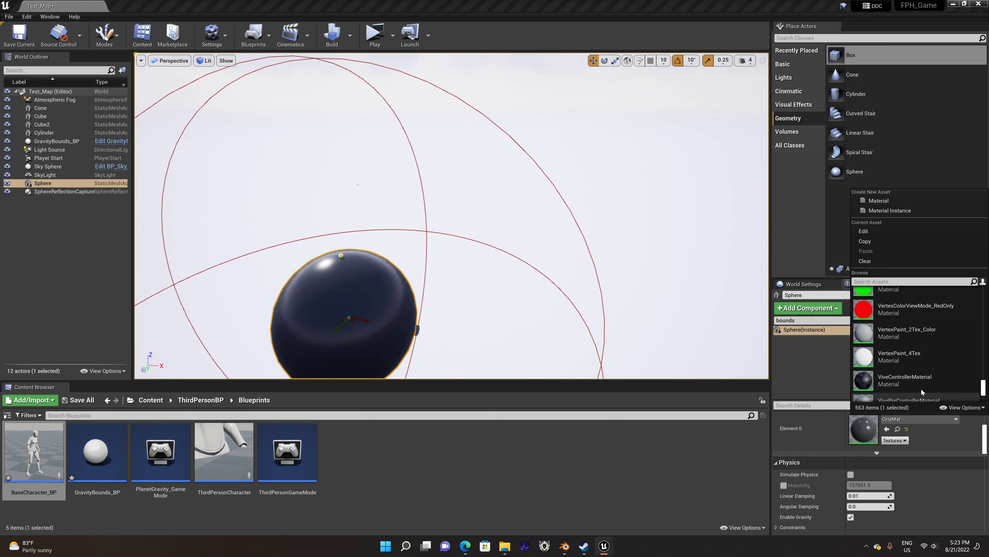
left_click(664, 463)
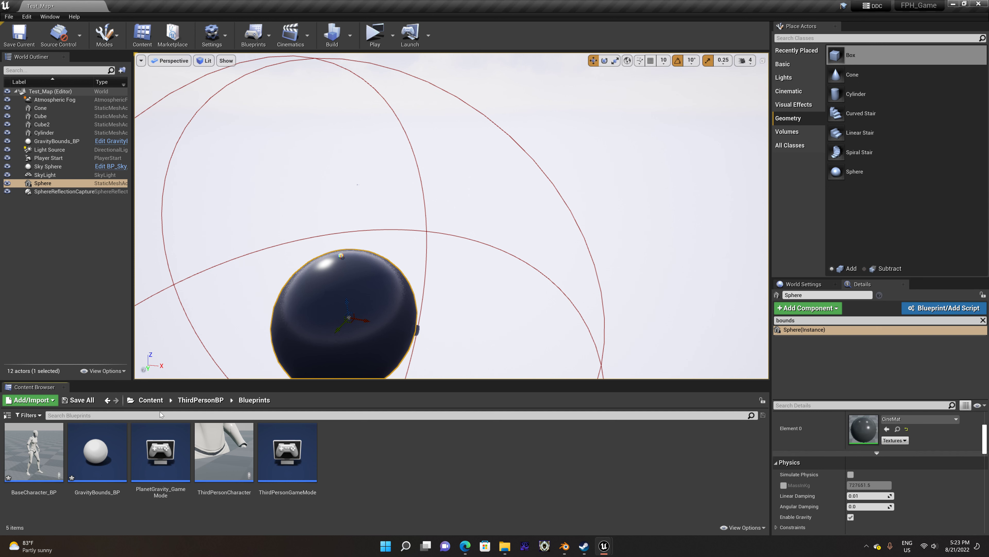
Navigate the Content Browser into the Engine Content folder via the path picker.
left_click(131, 400)
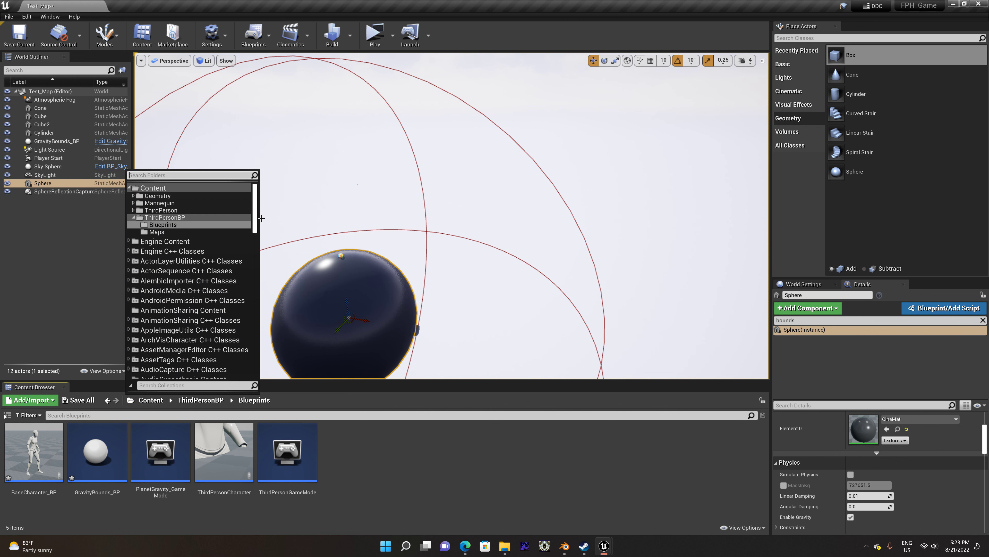
left_click(130, 217)
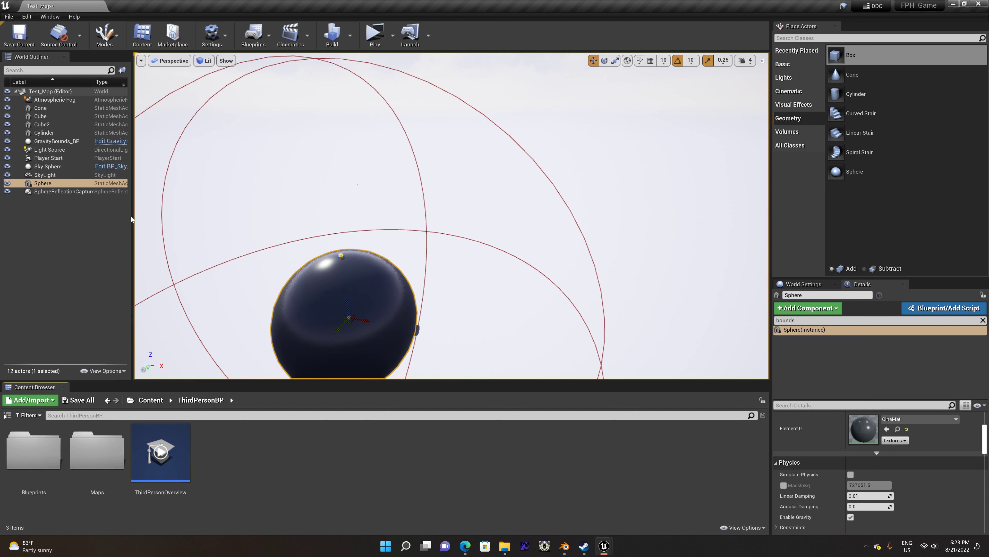
left_click(150, 400)
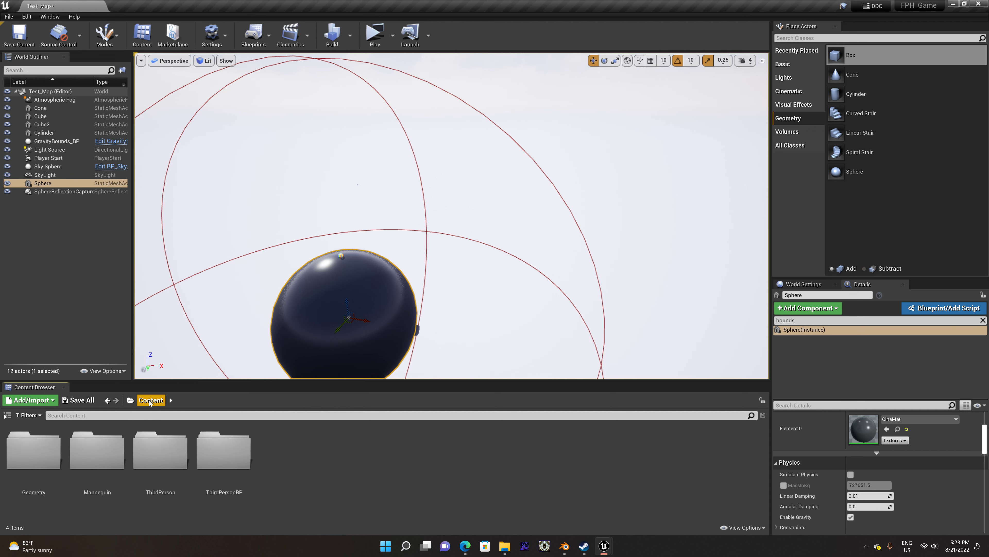
left_click(130, 401)
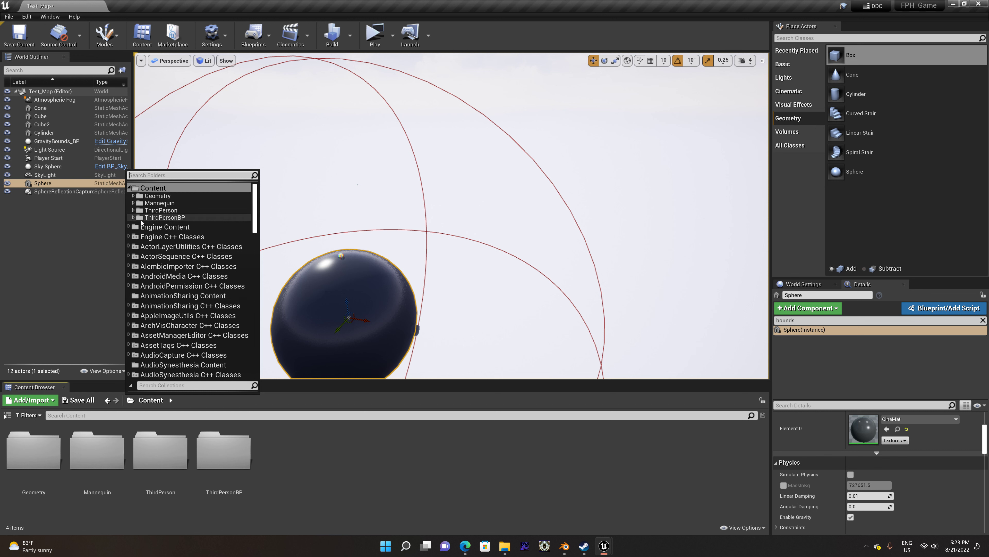
double_click(152, 228)
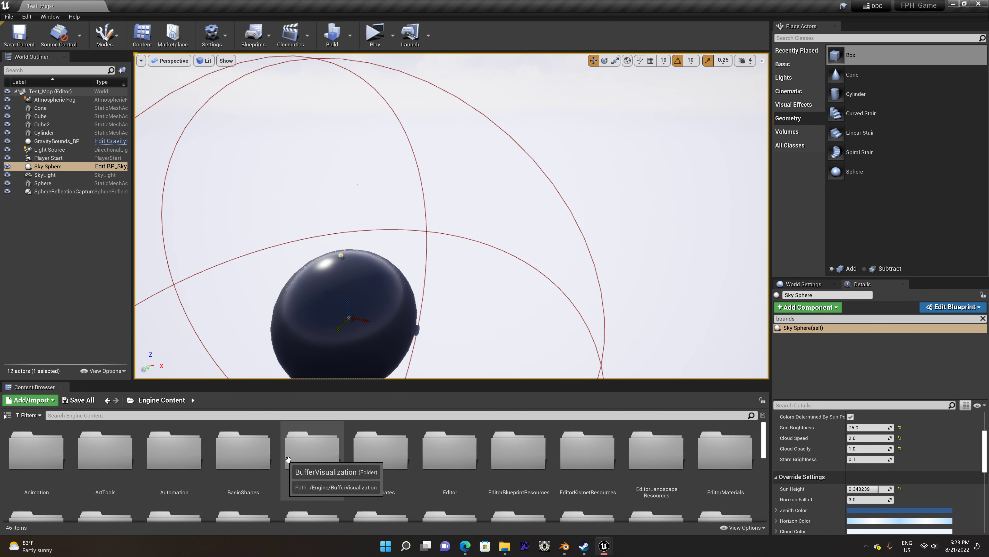
scroll(402, 469, "down", 2)
scroll(402, 470, "down", 2)
scroll(402, 471, "down", 2)
scroll(403, 472, "down", 2)
scroll(402, 470, "down", 1)
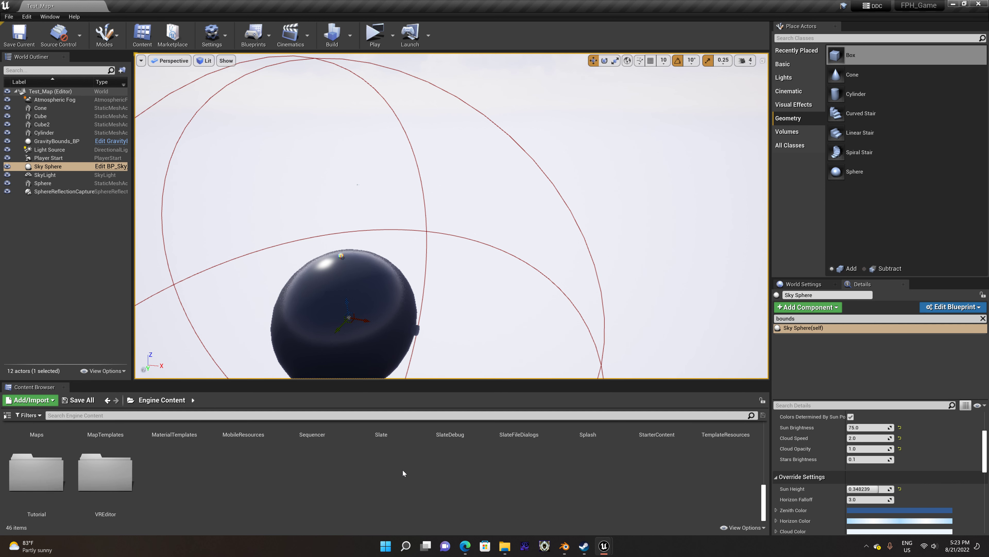
scroll(95, 478, "up", 1)
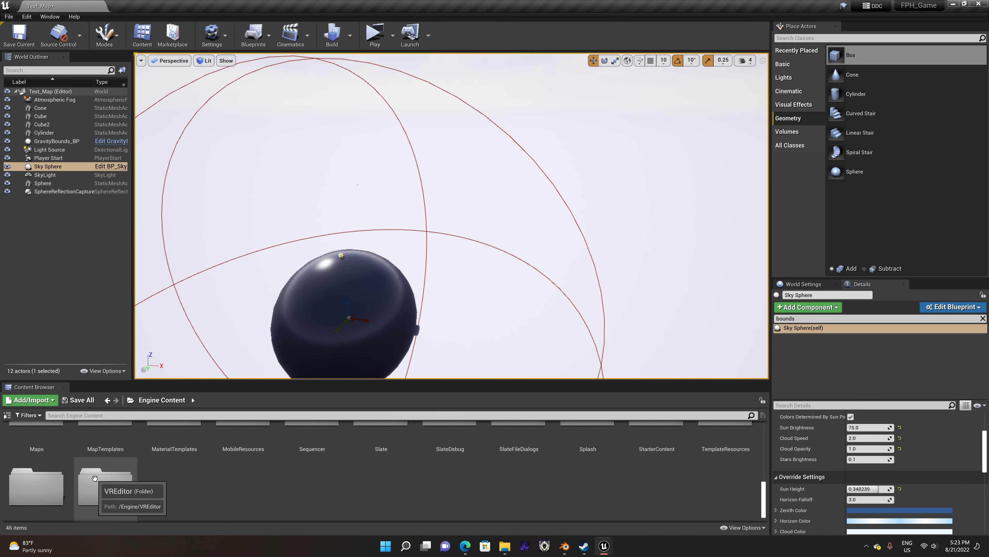
scroll(95, 478, "up", 1)
scroll(616, 480, "down", 2)
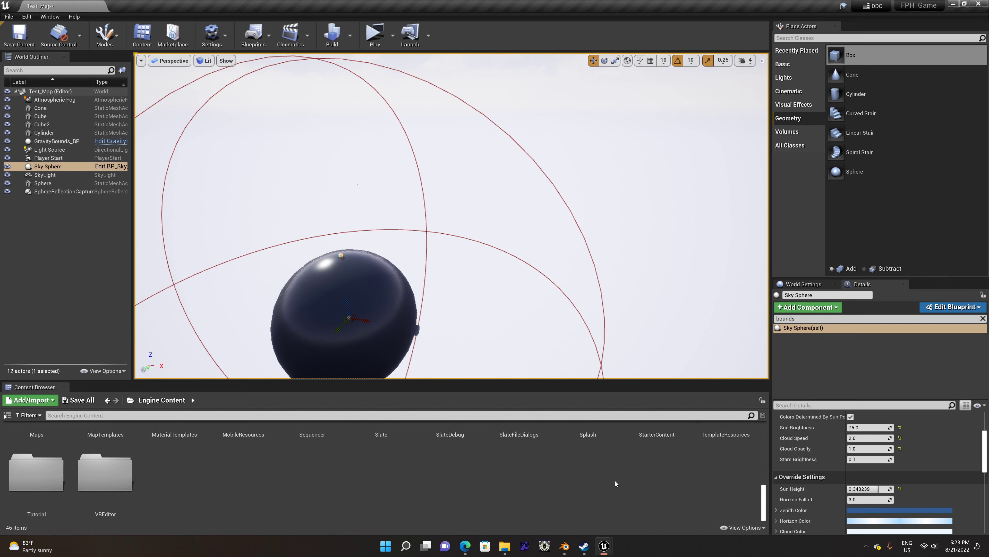
scroll(493, 495, "up", 7)
scroll(493, 495, "up", 3)
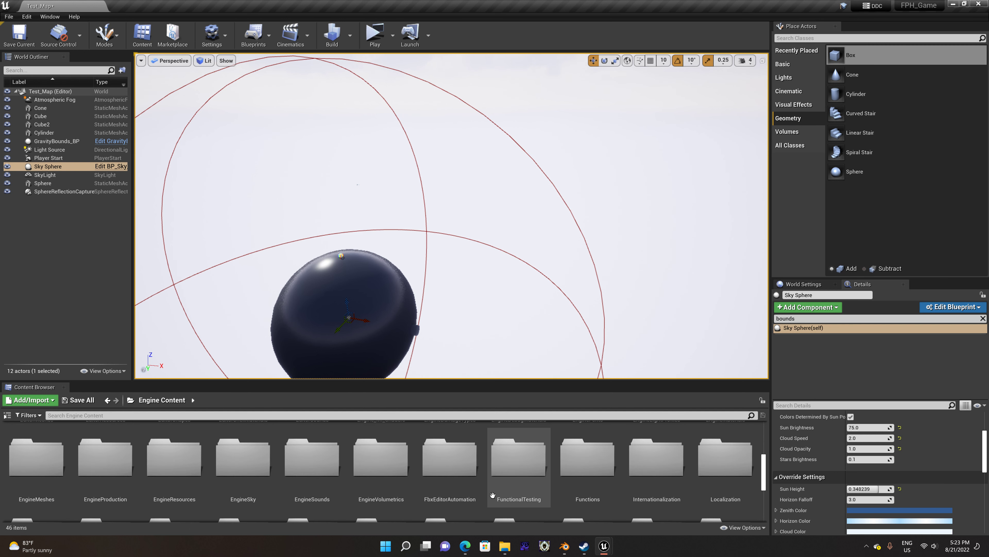
scroll(493, 495, "up", 1)
scroll(492, 495, "up", 2)
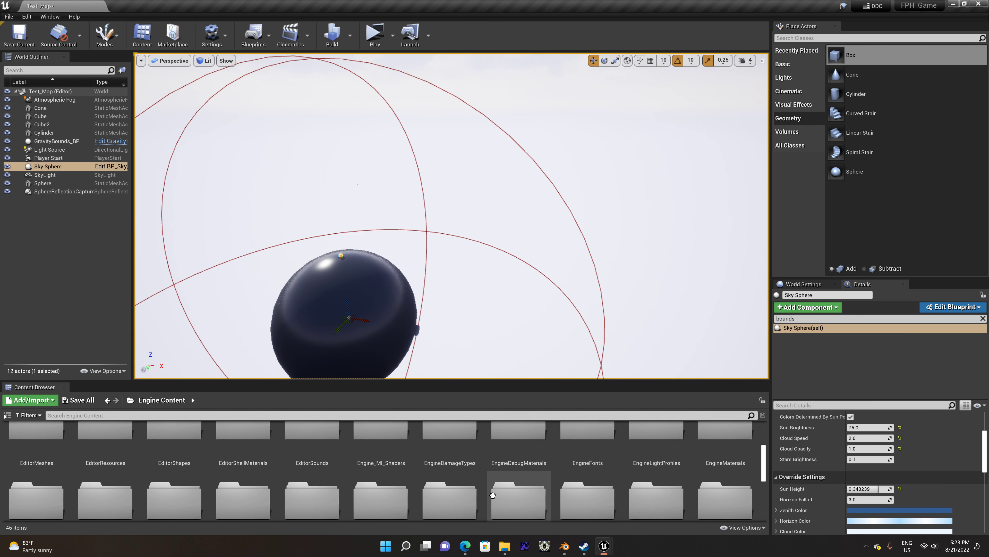
scroll(493, 495, "up", 2)
scroll(386, 492, "down", 5)
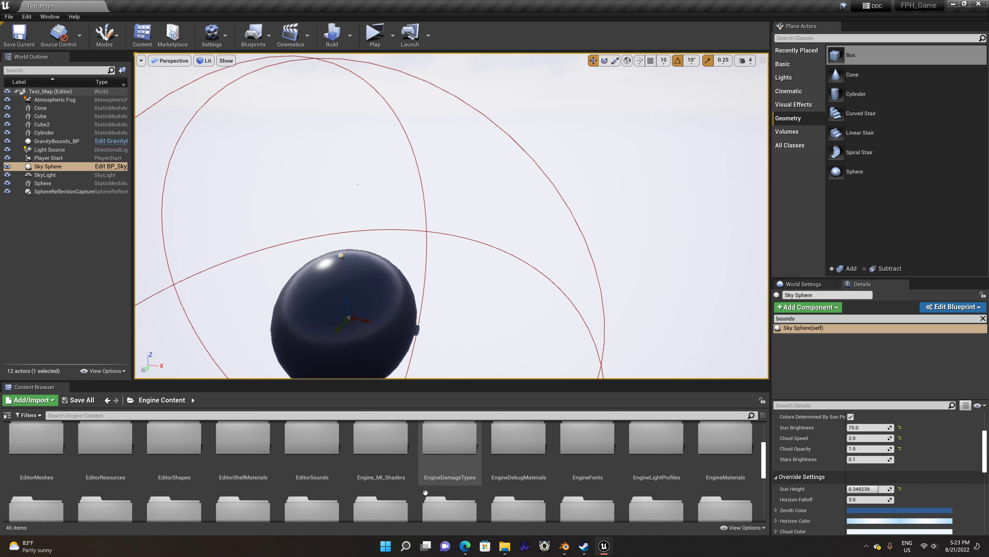
scroll(425, 493, "down", 3)
scroll(426, 492, "down", 2)
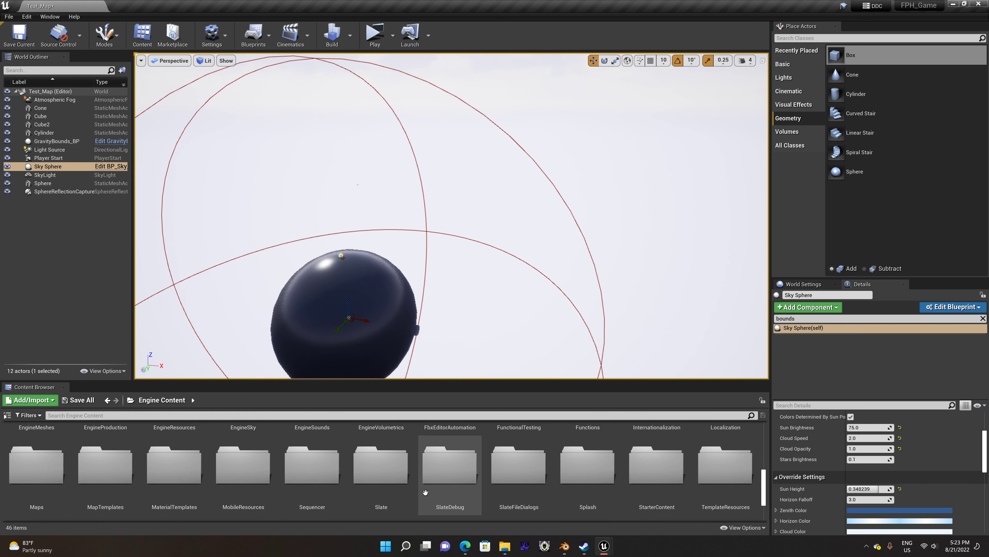
scroll(425, 492, "down", 2)
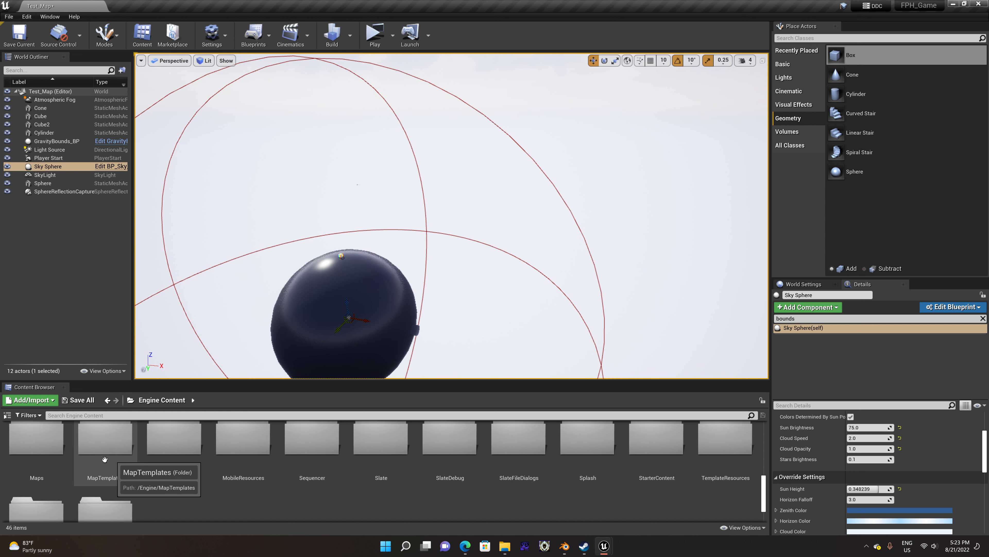
Open MaterialTemplates and its PerfTricks subfolder.
left_click(175, 467)
double_click(175, 467)
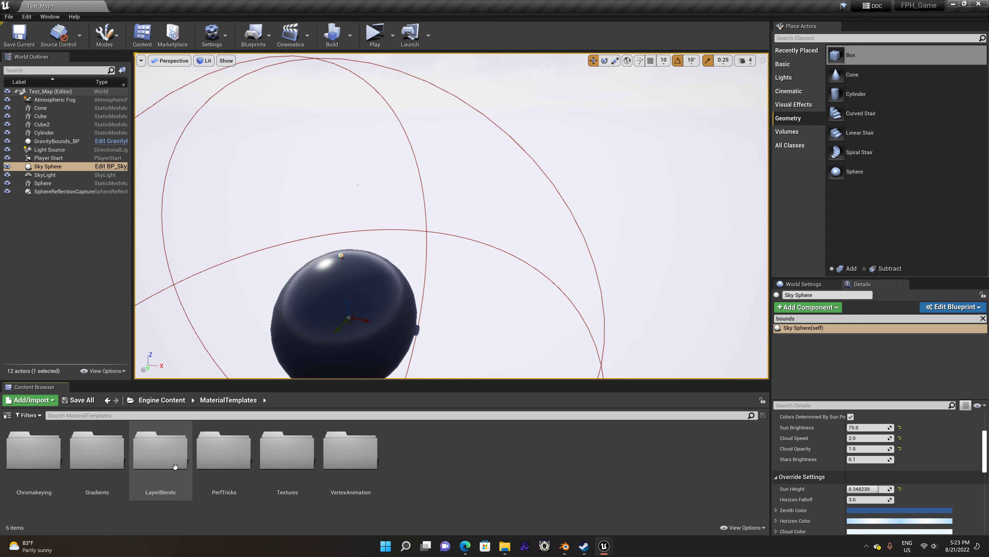
double_click(266, 460)
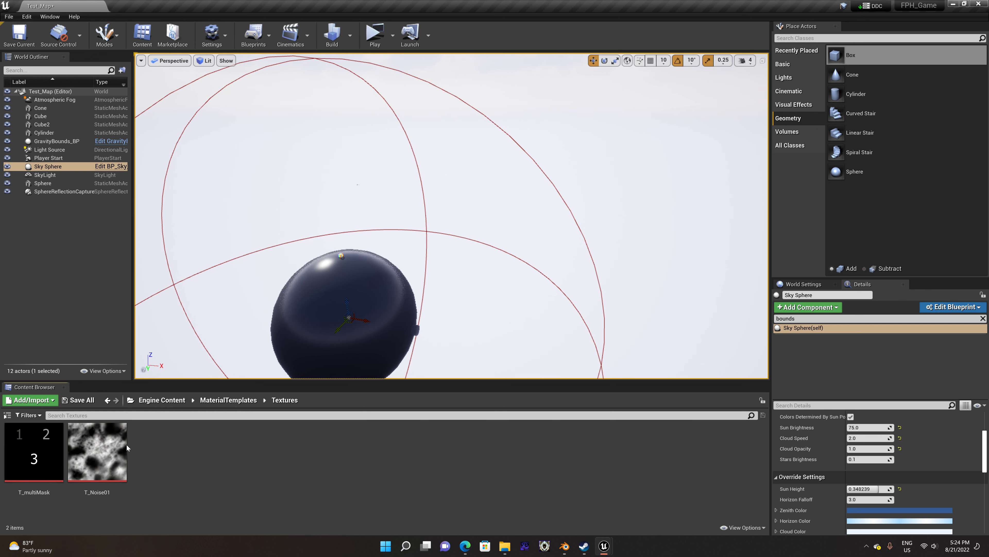
left_click(239, 403)
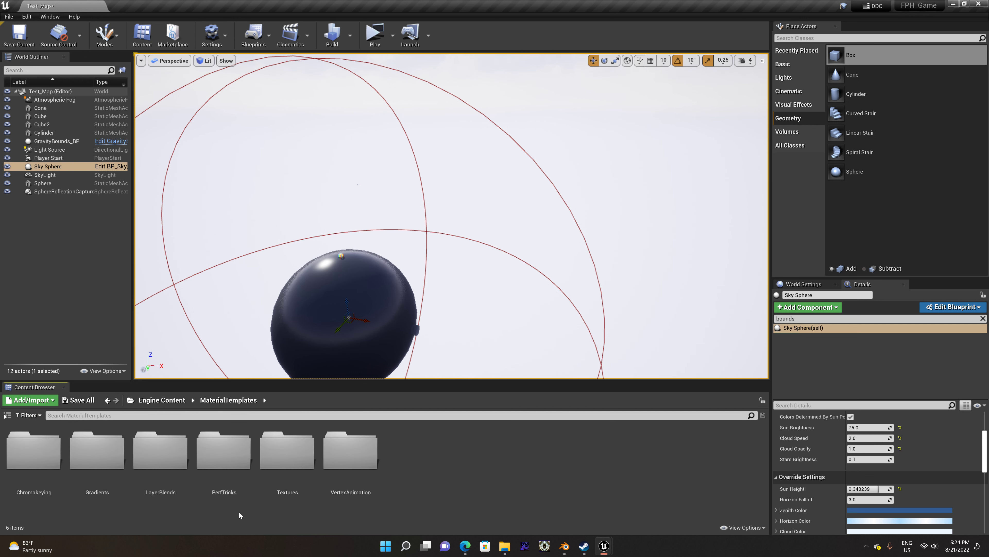
left_click(221, 468)
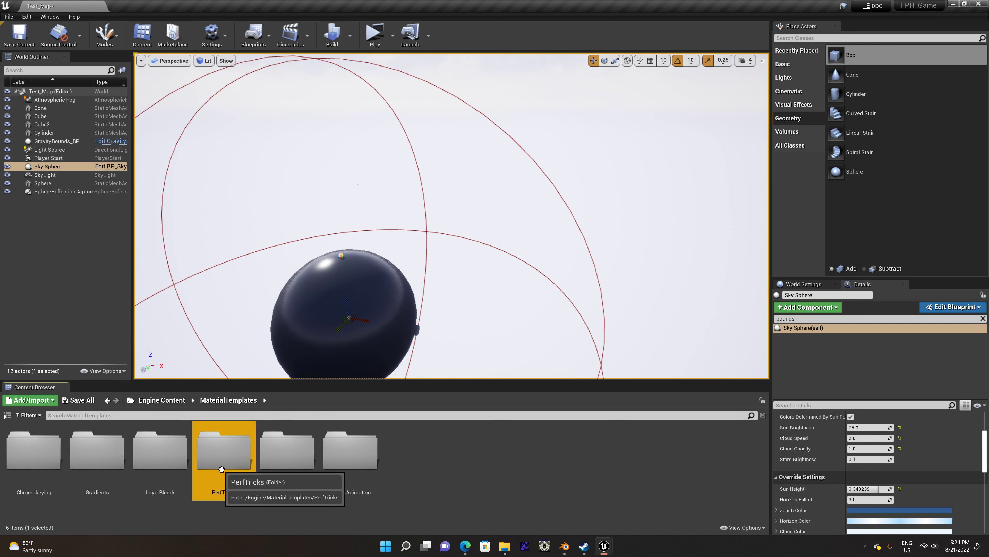
double_click(221, 468)
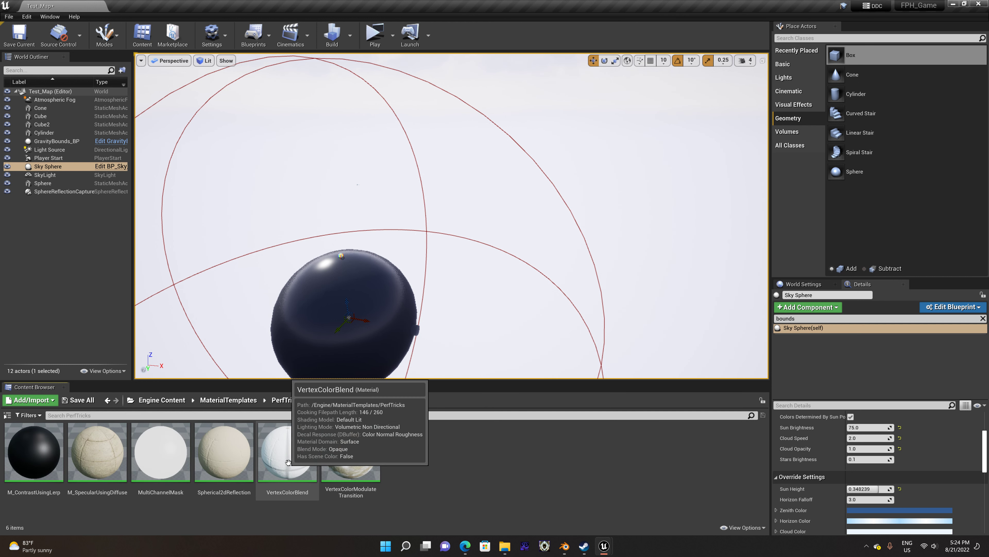
Drop VertexColorBlend onto the planet sphere and run a brief standalone test.
left_click_drag(292, 461, 362, 327)
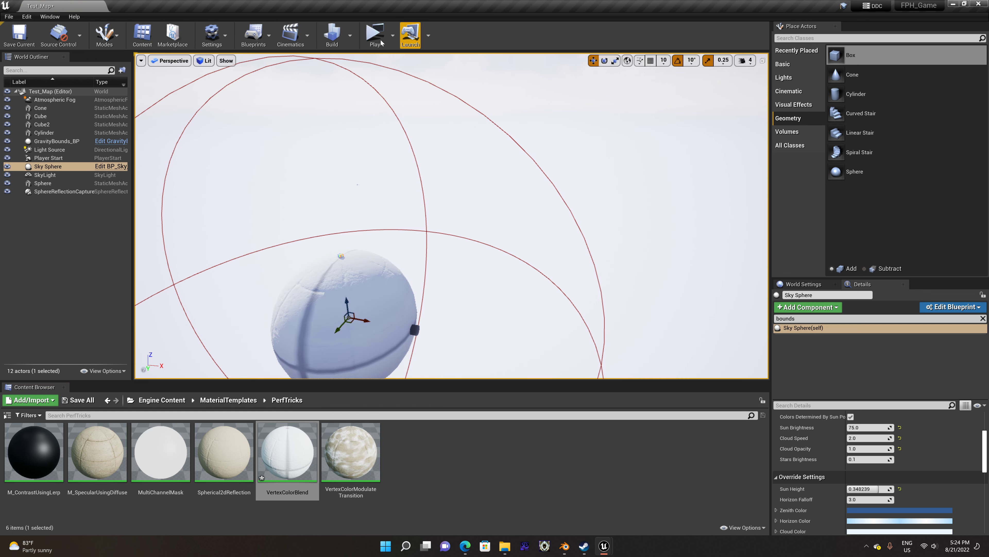
left_click(374, 35)
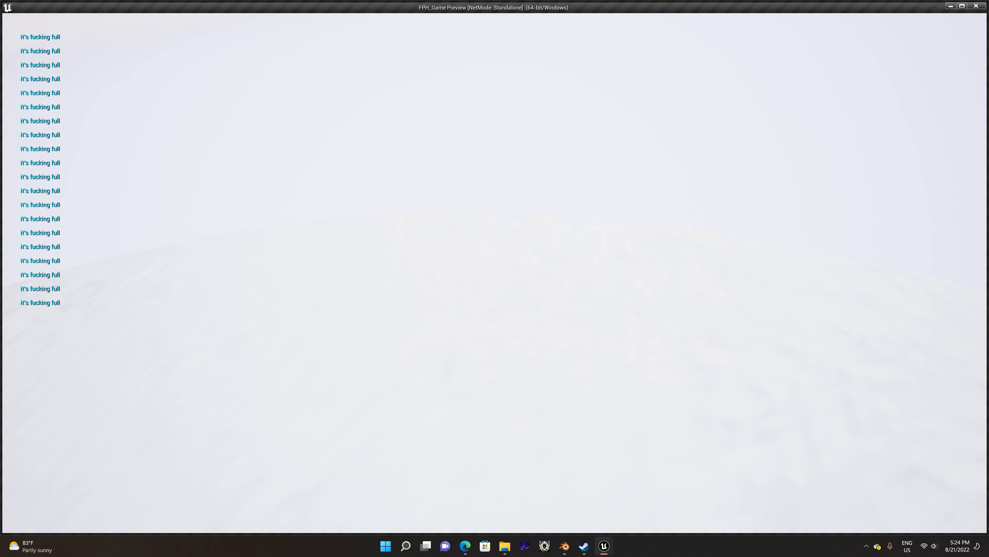
key("Escape")
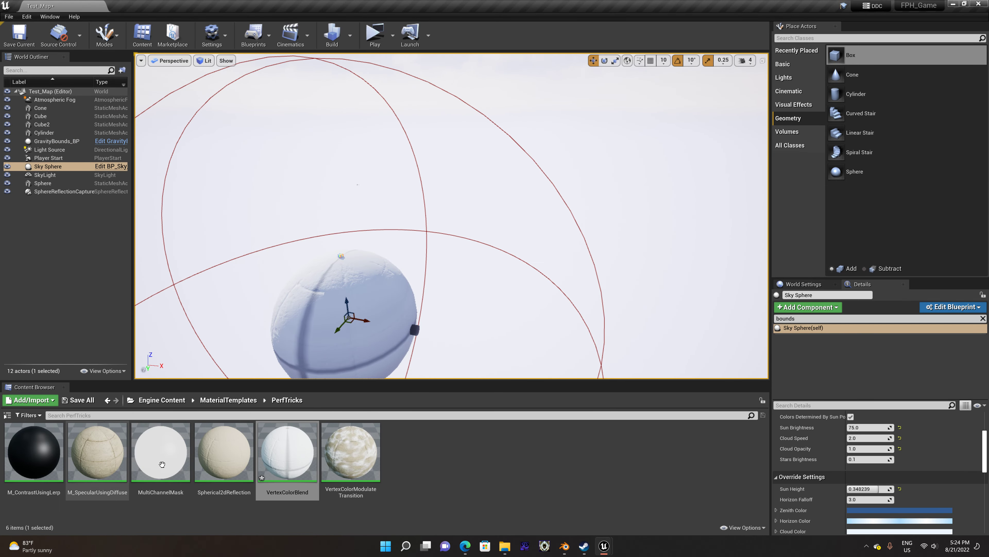
Return from MaterialTemplates to the Engine Content folder.
left_click(237, 405)
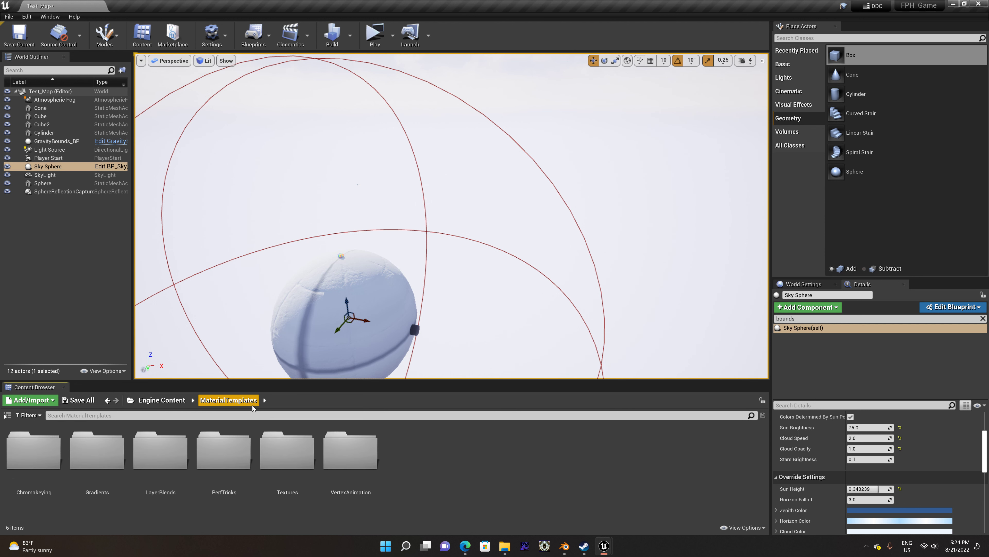
left_click(167, 401)
scroll(250, 478, "down", 2)
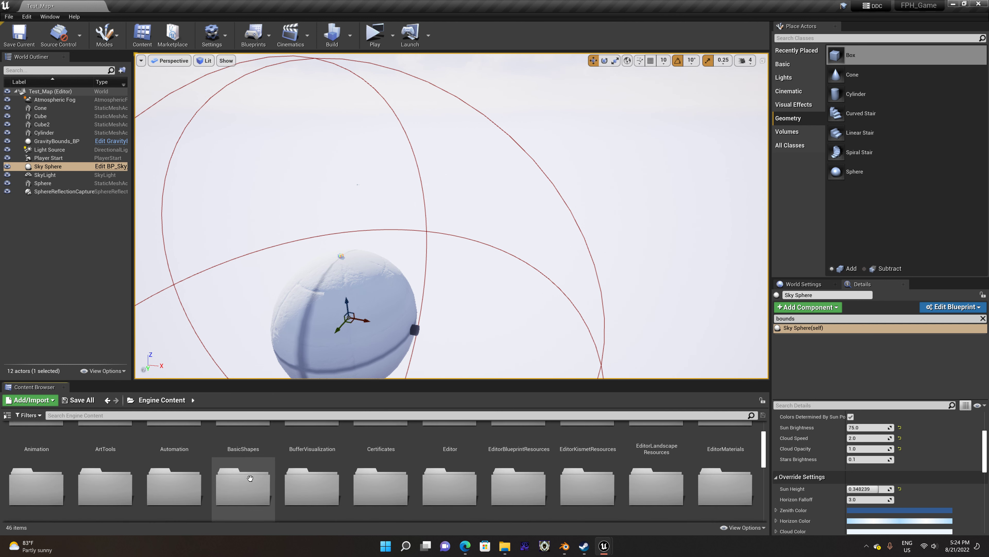
scroll(250, 477, "down", 1)
scroll(250, 478, "down", 1)
scroll(250, 477, "down", 1)
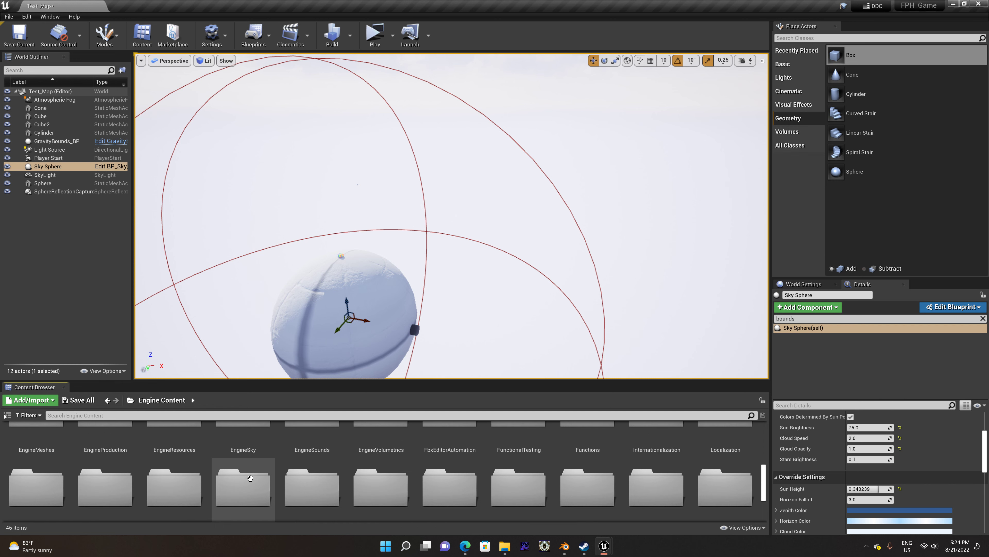
scroll(250, 477, "down", 1)
scroll(250, 478, "up", 1)
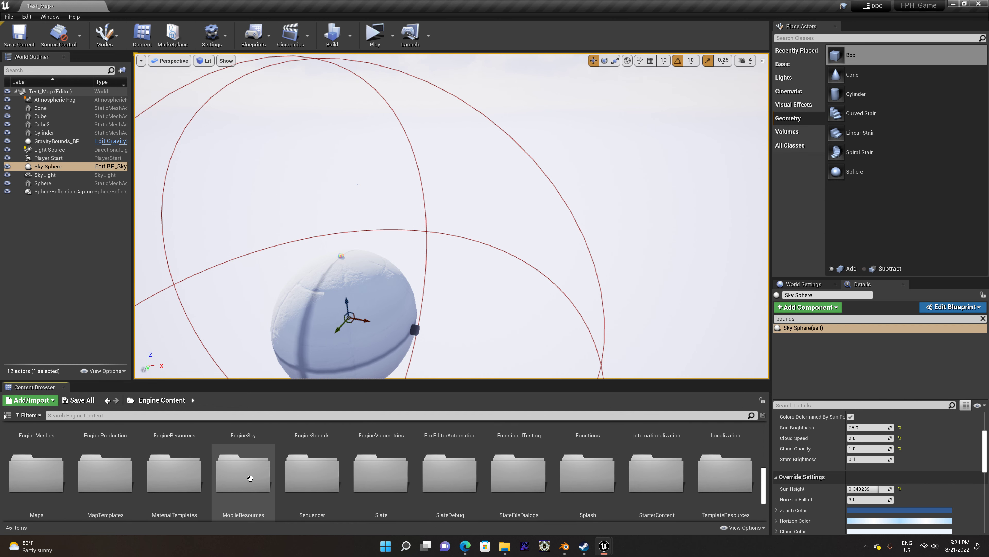
scroll(250, 477, "down", 1)
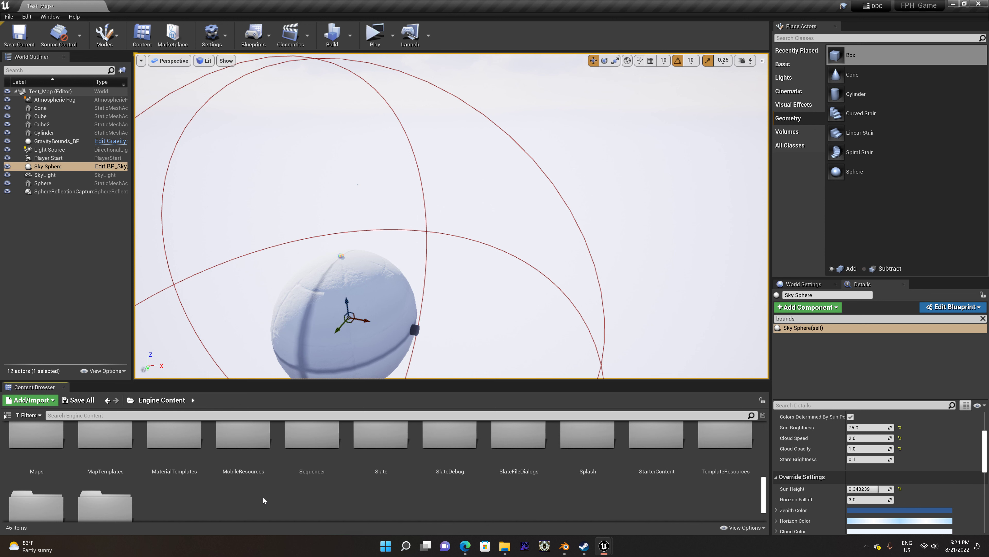
scroll(484, 511, "up", 1)
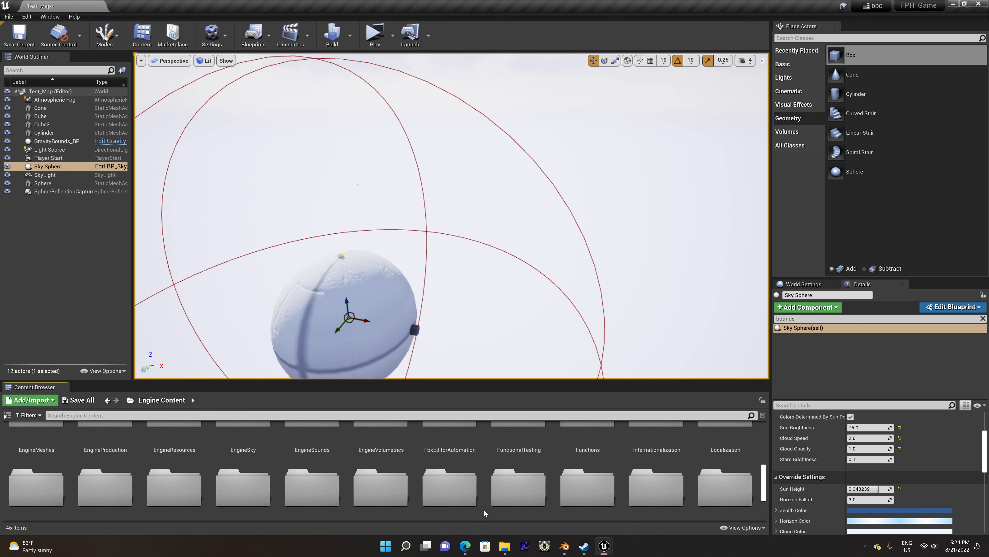
scroll(441, 494, "up", 1)
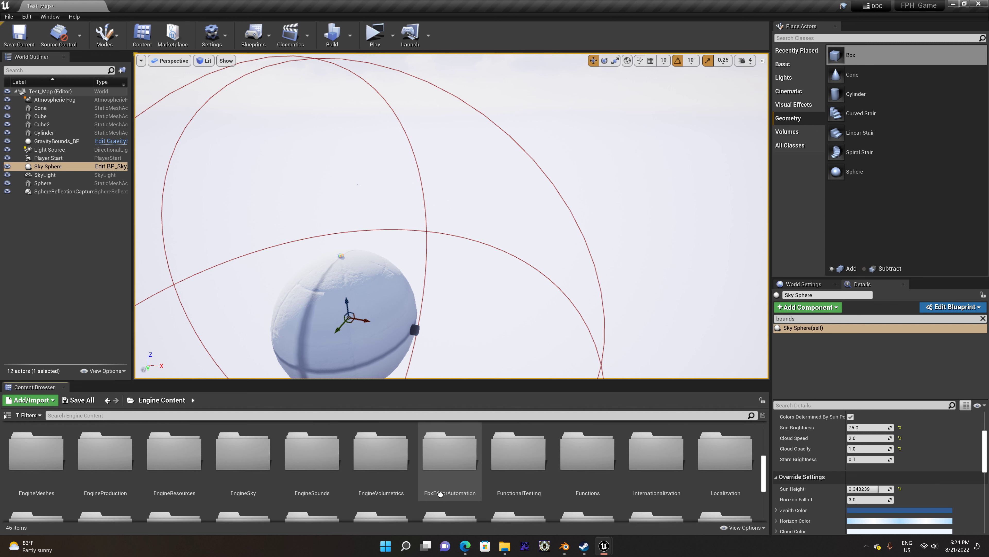
scroll(385, 494, "up", 1)
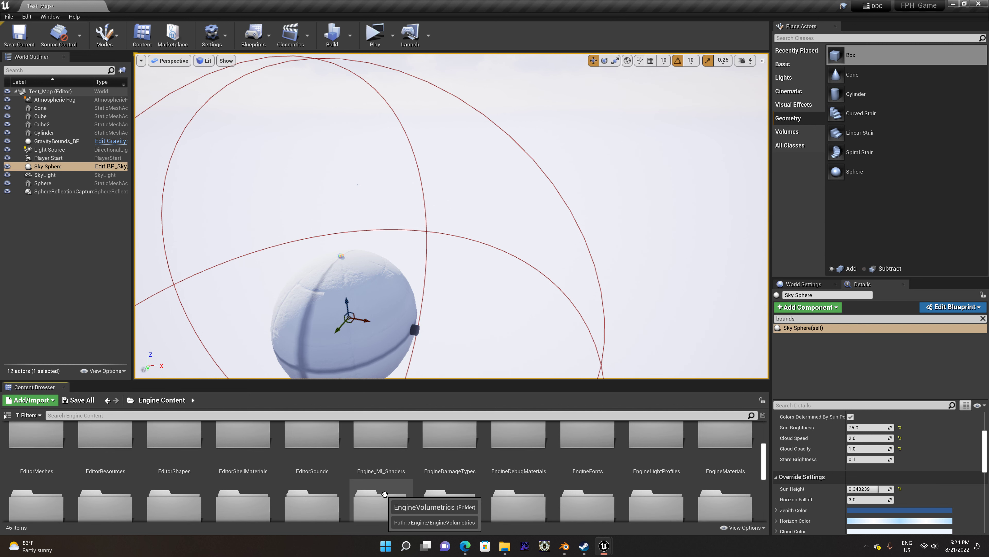
scroll(385, 494, "up", 2)
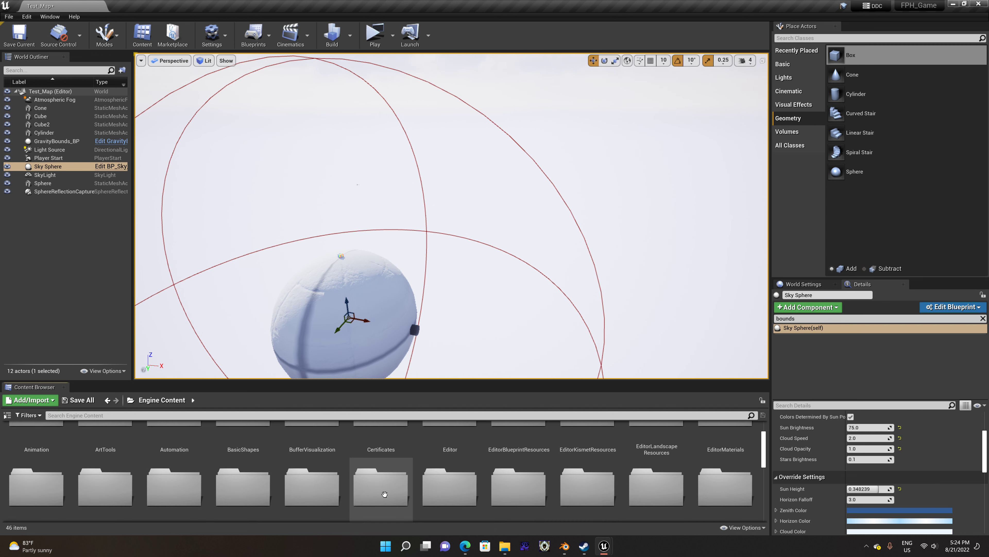
Open EngineMaterials and drag WorldGridMaterial onto the planet sphere.
double_click(702, 461)
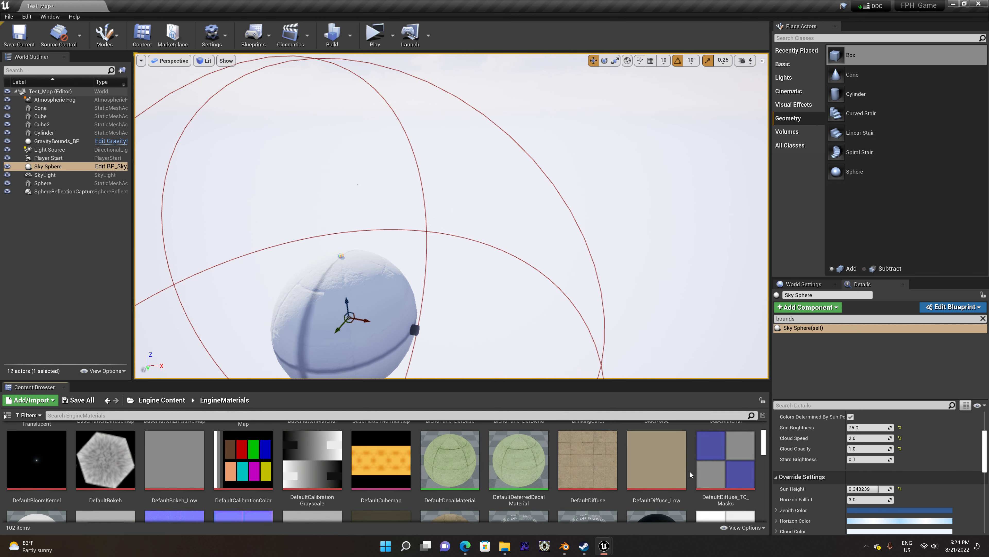
scroll(588, 483, "down", 2)
scroll(588, 483, "down", 2)
scroll(588, 483, "down", 2)
scroll(588, 483, "down", 1)
scroll(588, 482, "down", 1)
scroll(588, 482, "down", 2)
scroll(588, 483, "down", 1)
scroll(588, 483, "down", 1)
scroll(588, 483, "down", 1)
scroll(461, 481, "up", 1)
scroll(273, 482, "down", 1)
left_click_drag(112, 479, 311, 342)
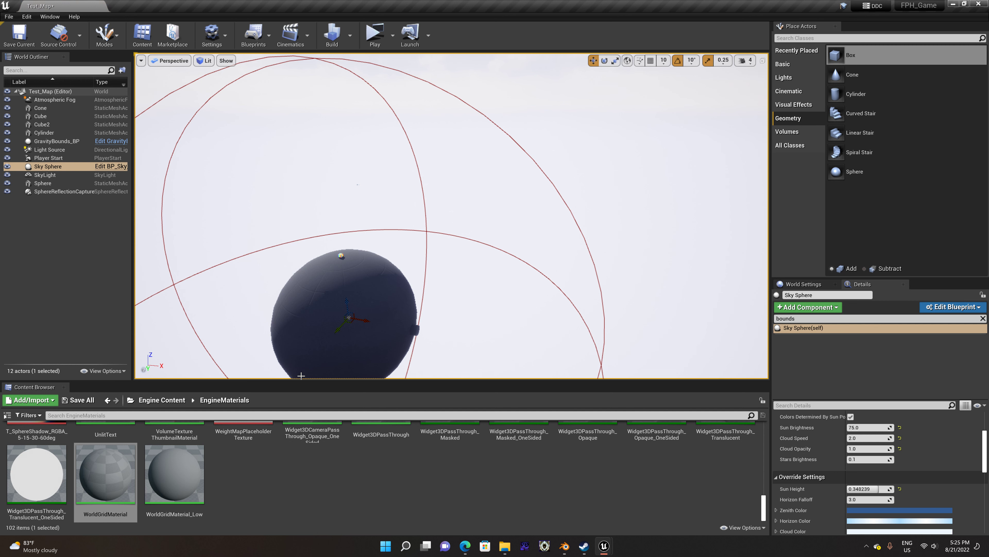
Select the grid-textured sphere and run a standalone test play, then exit.
left_click(393, 304)
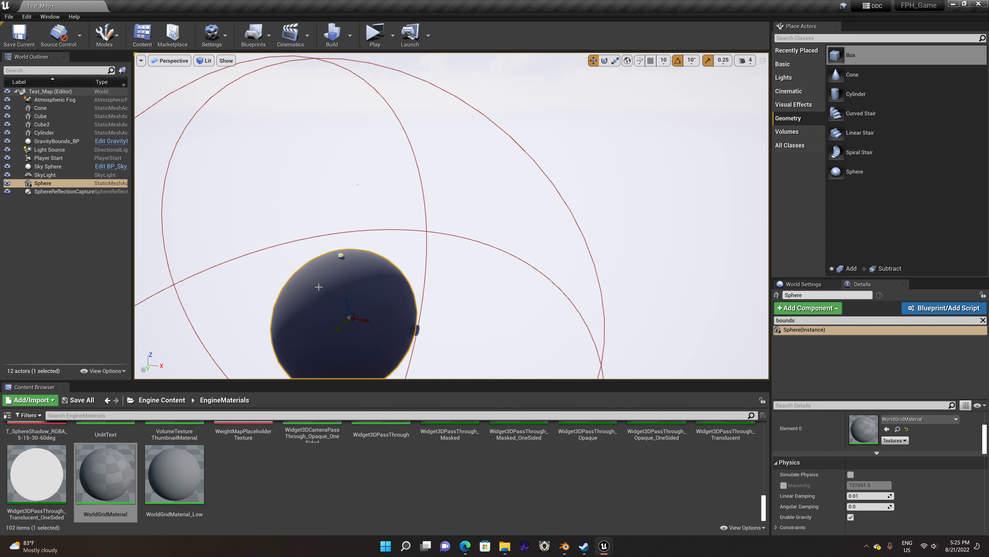
left_click(370, 36)
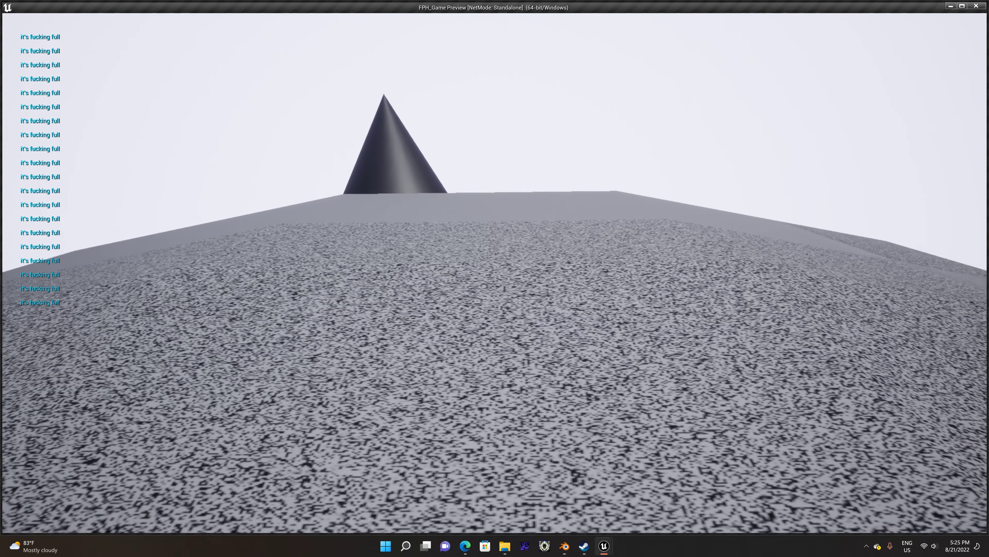
key("Escape")
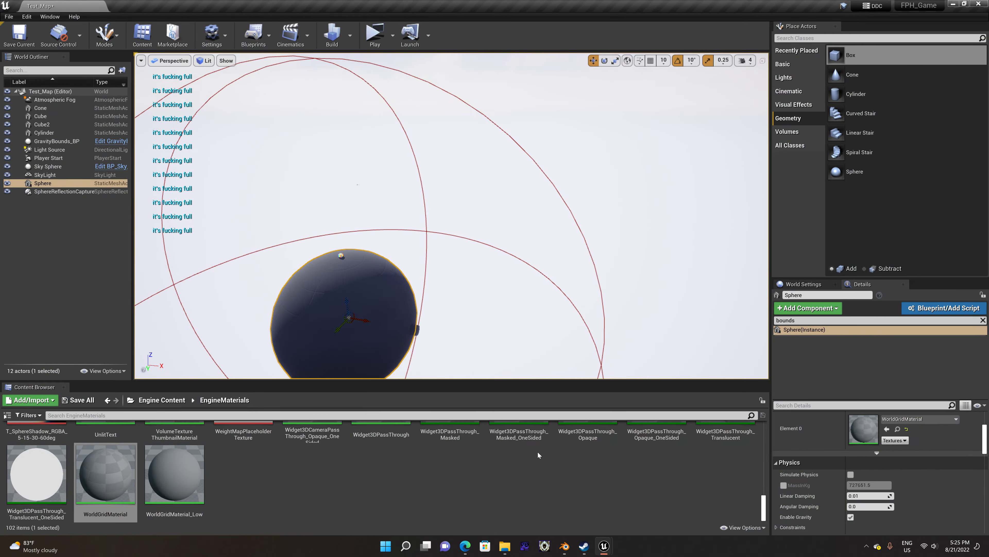
Go to the project Content root and open ThirdPersonBP/Blueprints.
left_click(130, 402)
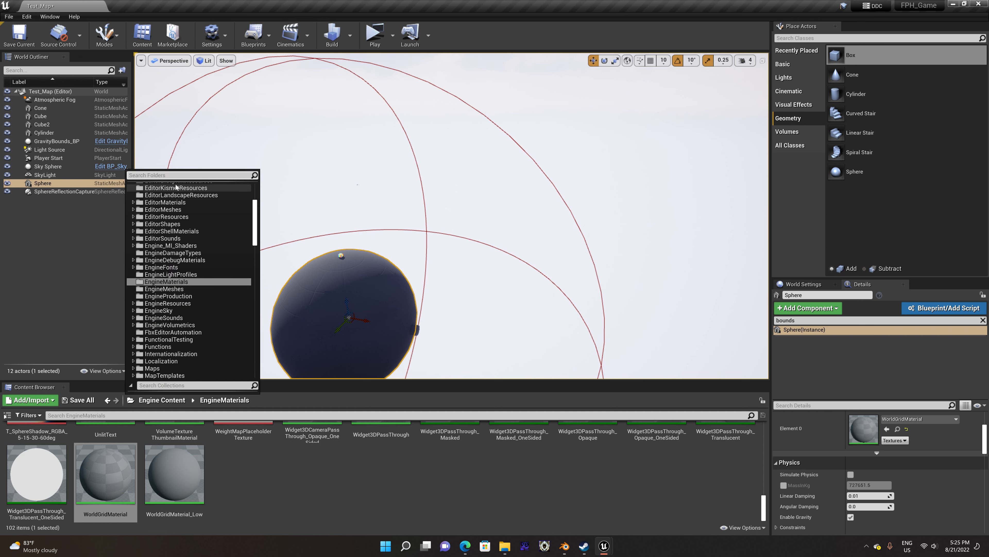
scroll(158, 190, "up", 5)
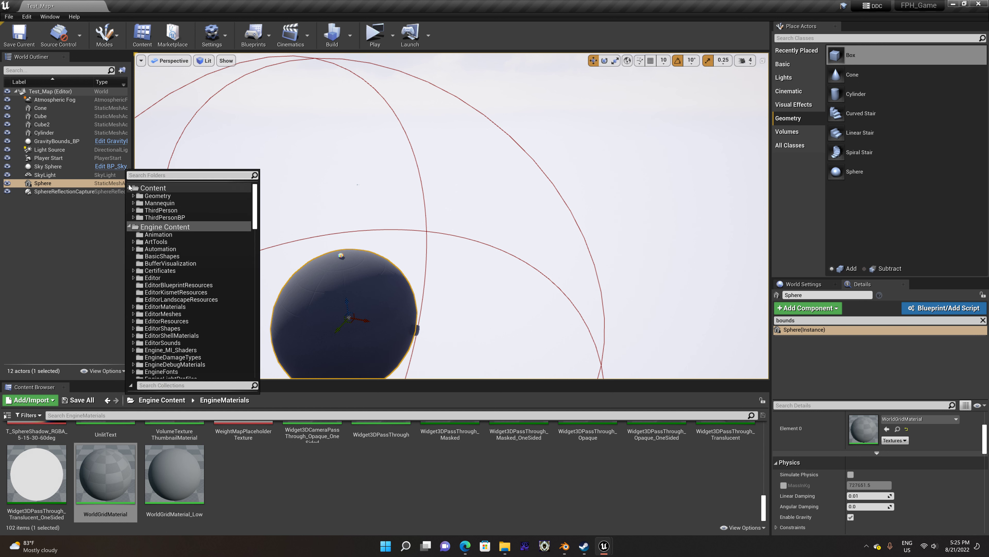
left_click(152, 188)
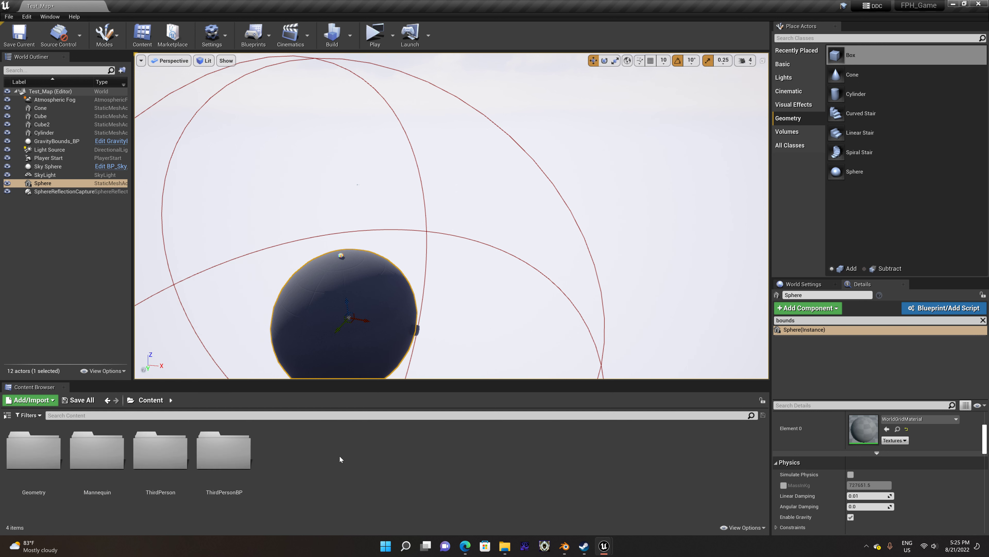
double_click(241, 460)
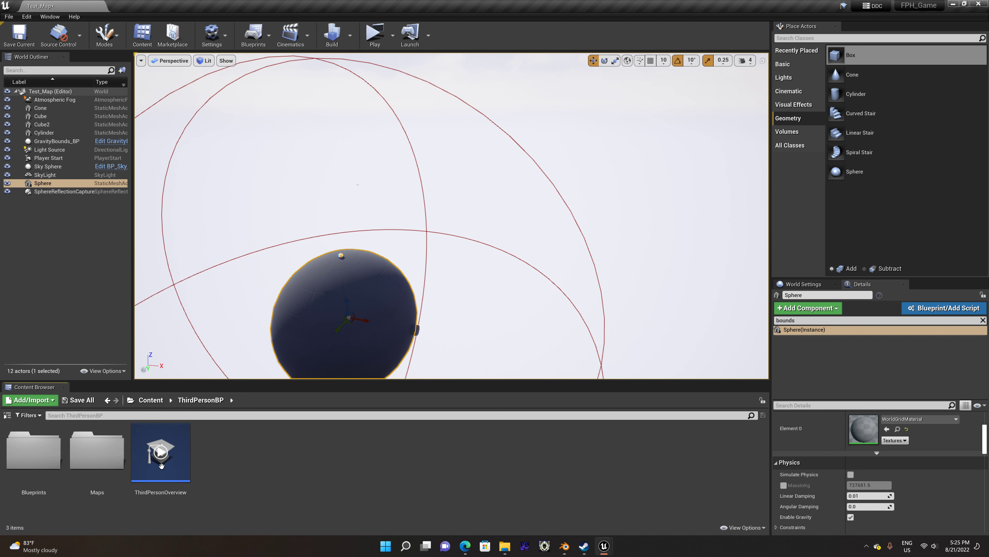
double_click(18, 449)
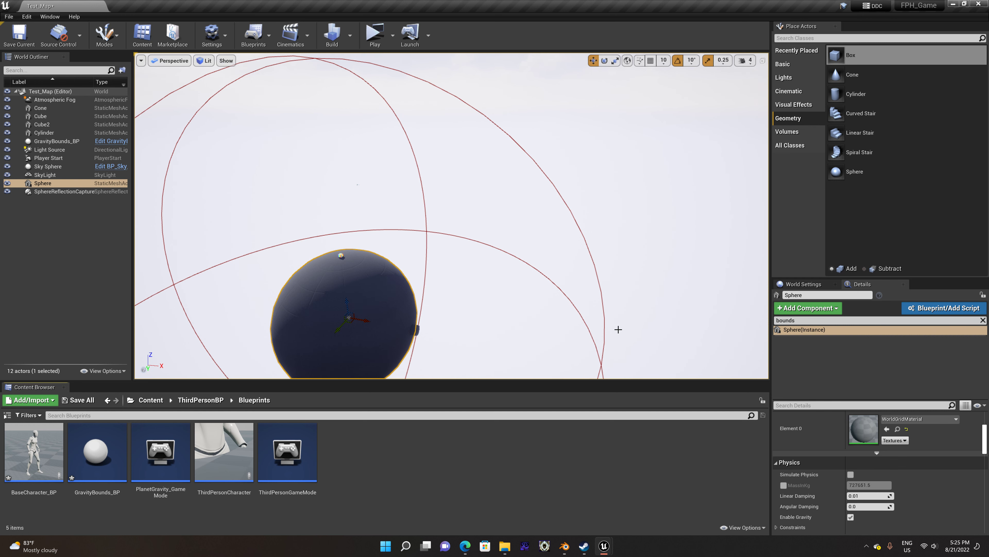
Open BaseCharacter_BP in the Blueprint editor.
left_click(42, 454)
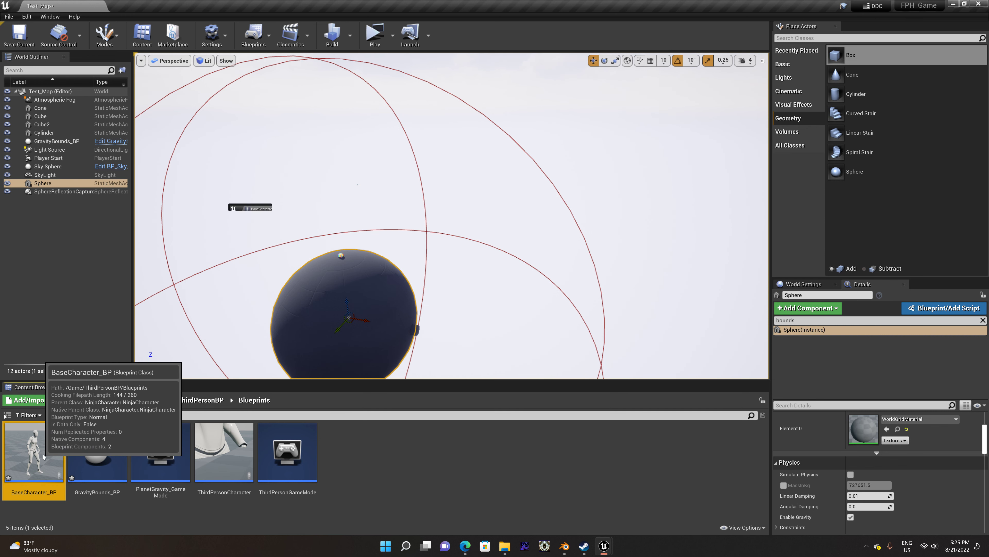
double_click(43, 454)
left_click(430, 94)
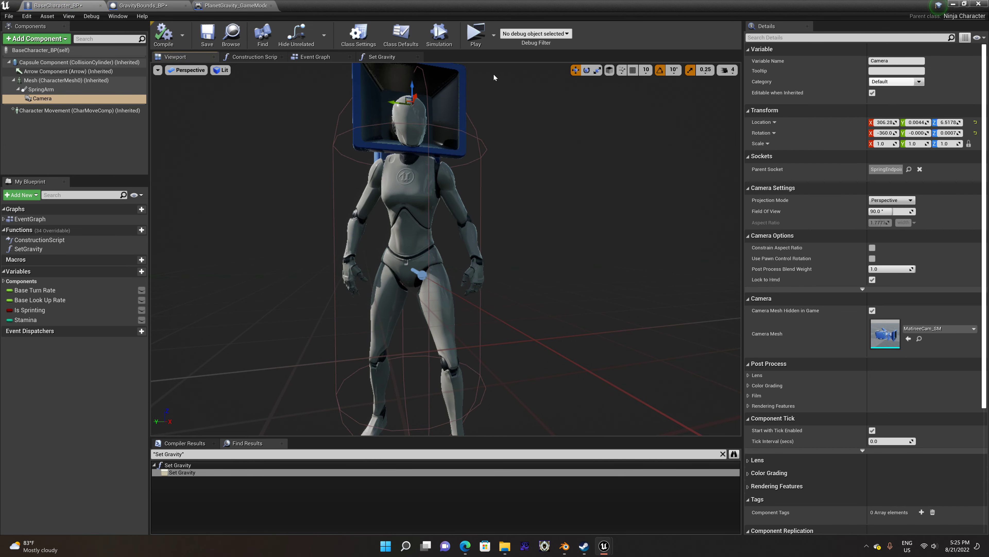
Switch to the Set Gravity function graph and dismiss the AutoIt error.
left_click(385, 58)
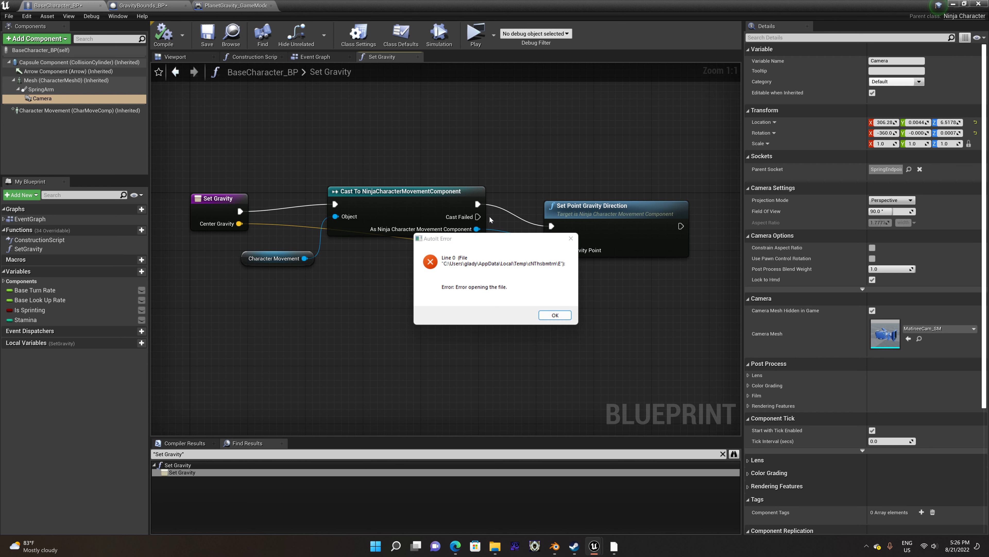
left_click(553, 317)
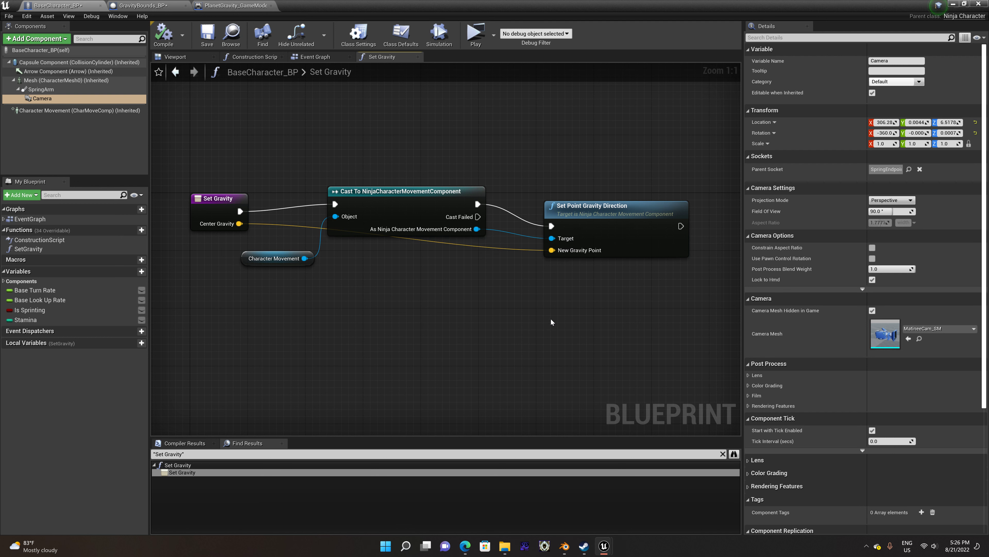